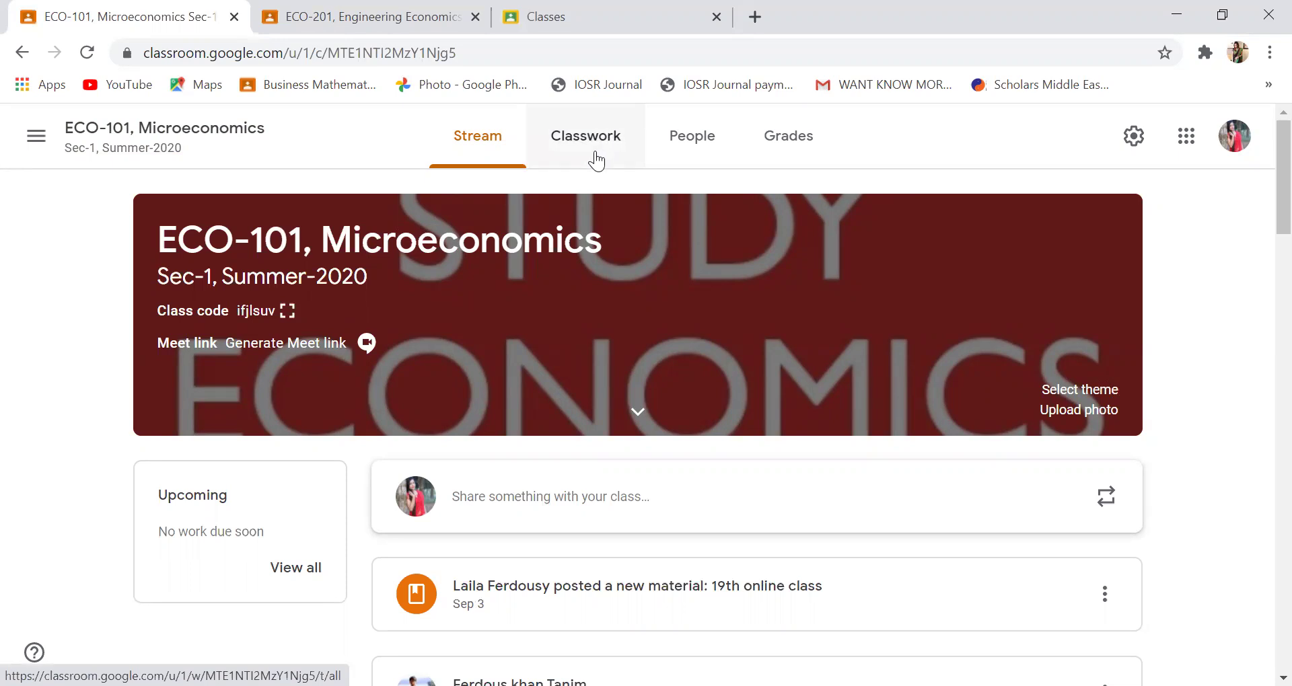
Start a new quiz assignment in the ECO-101, Microeconomics classwork and remove its Blank Quiz attachment.
{"action": "left_click", "coordinate": [601, 157]}
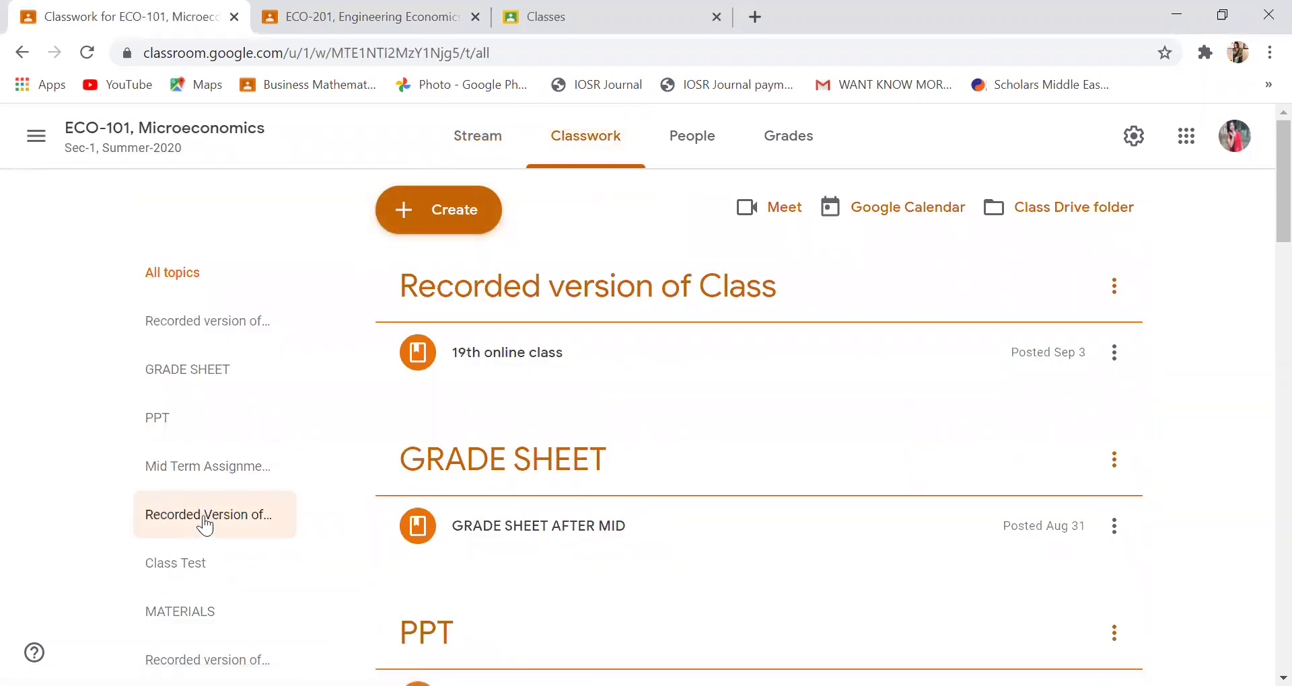
{"action": "left_click", "coordinate": [461, 226]}
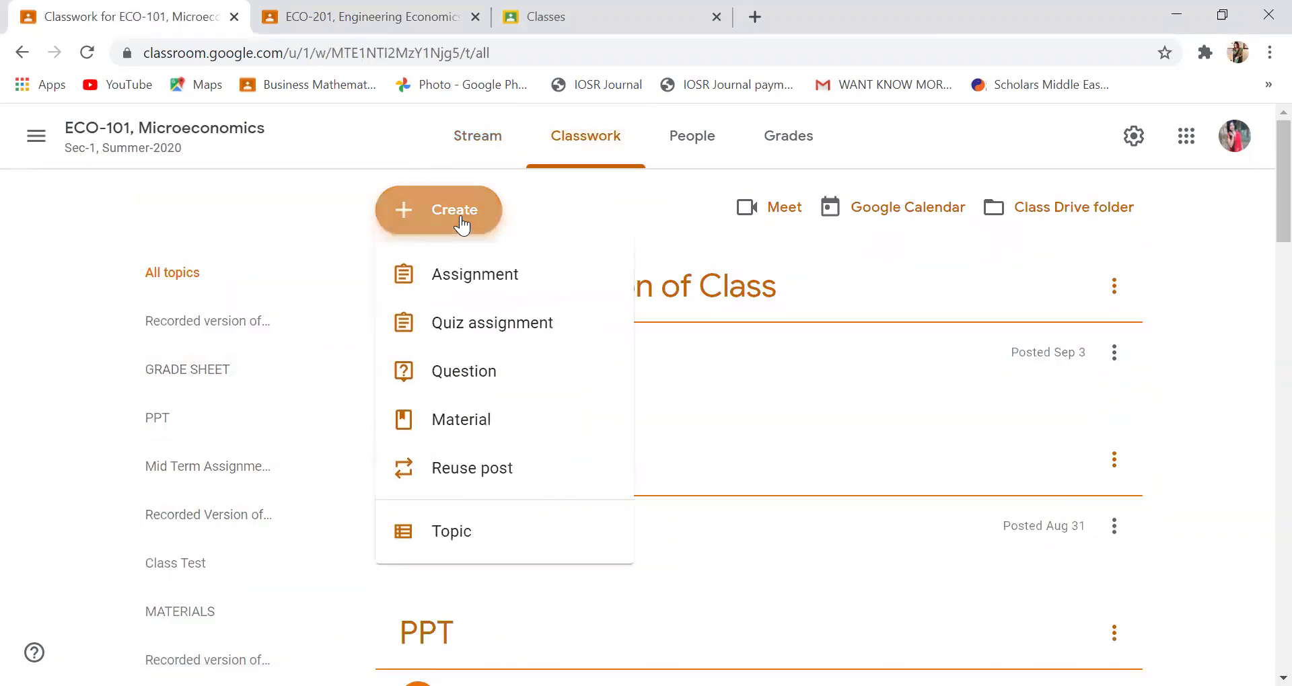
{"action": "left_click", "coordinate": [465, 333]}
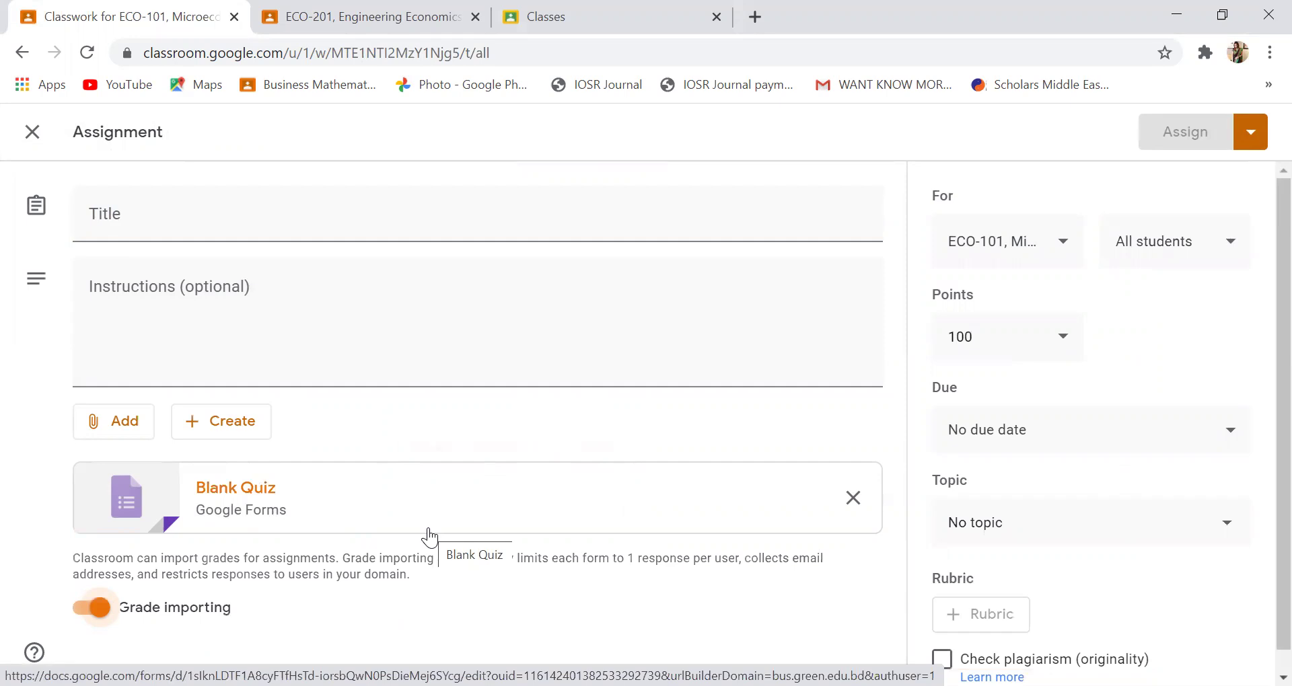
{"action": "left_click", "coordinate": [853, 499]}
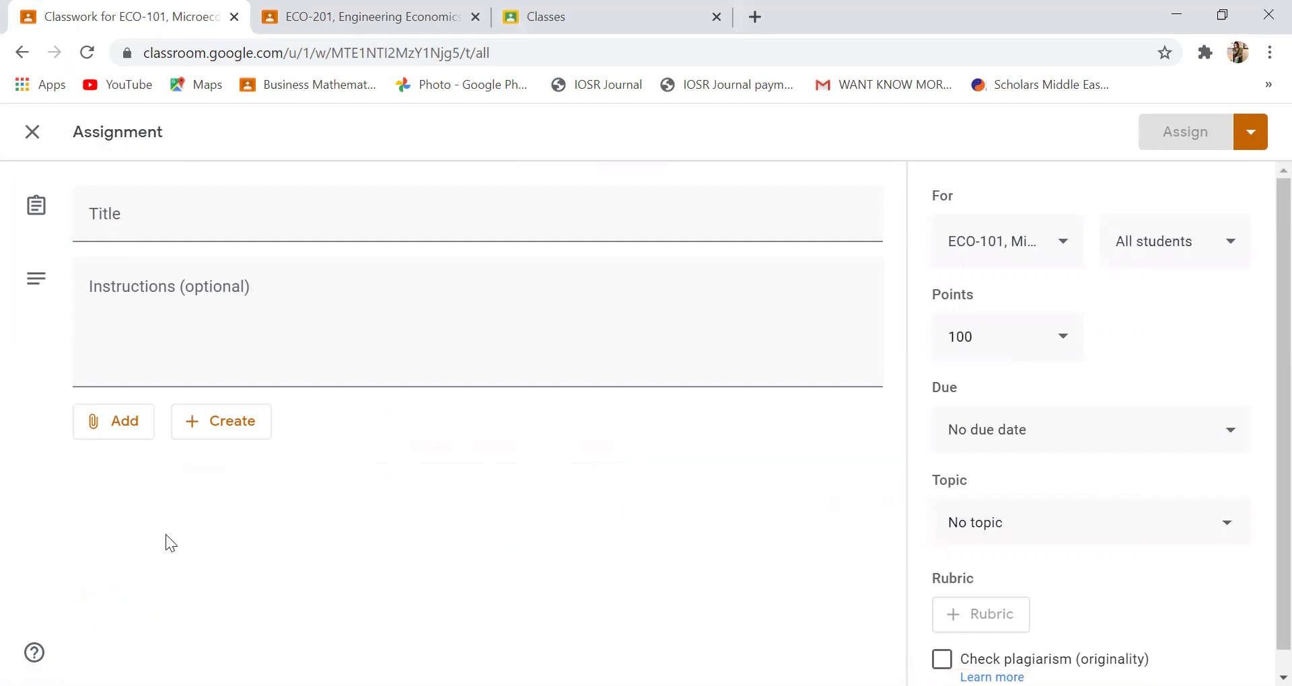
Title the assignment "Class Test no-2".
{"action": "left_click", "coordinate": [322, 211]}
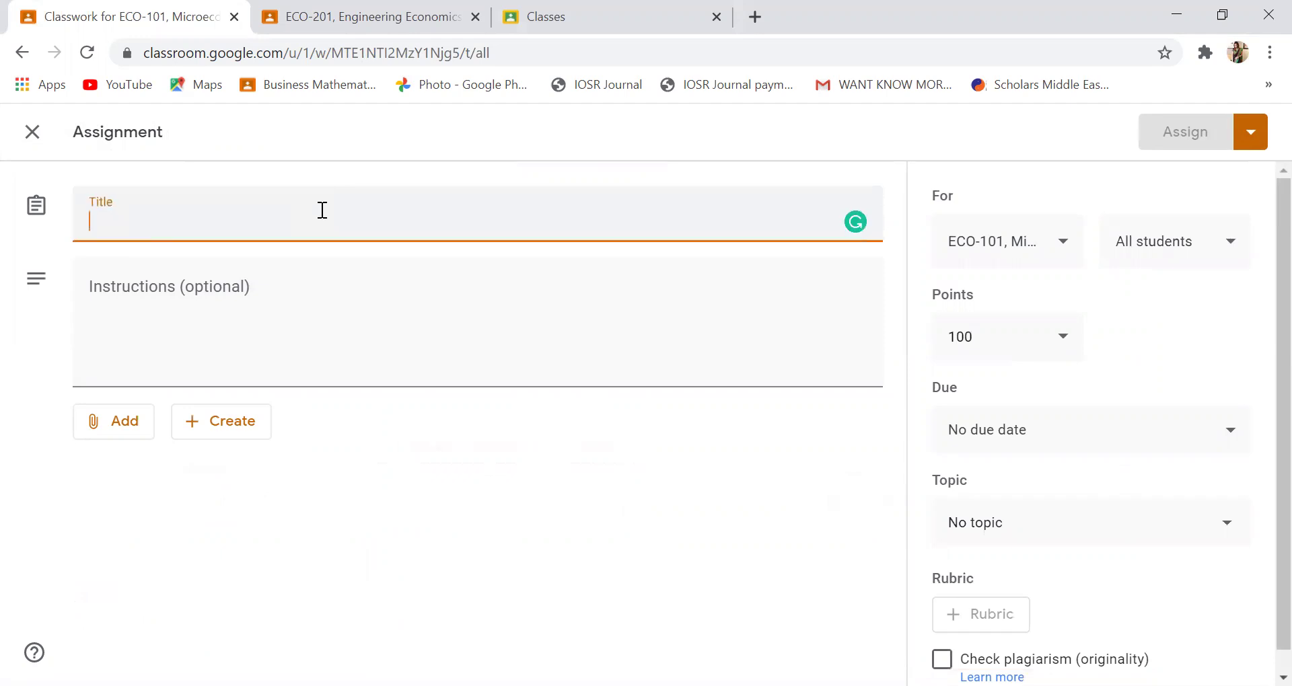
{"action": "type", "text": "Class"}
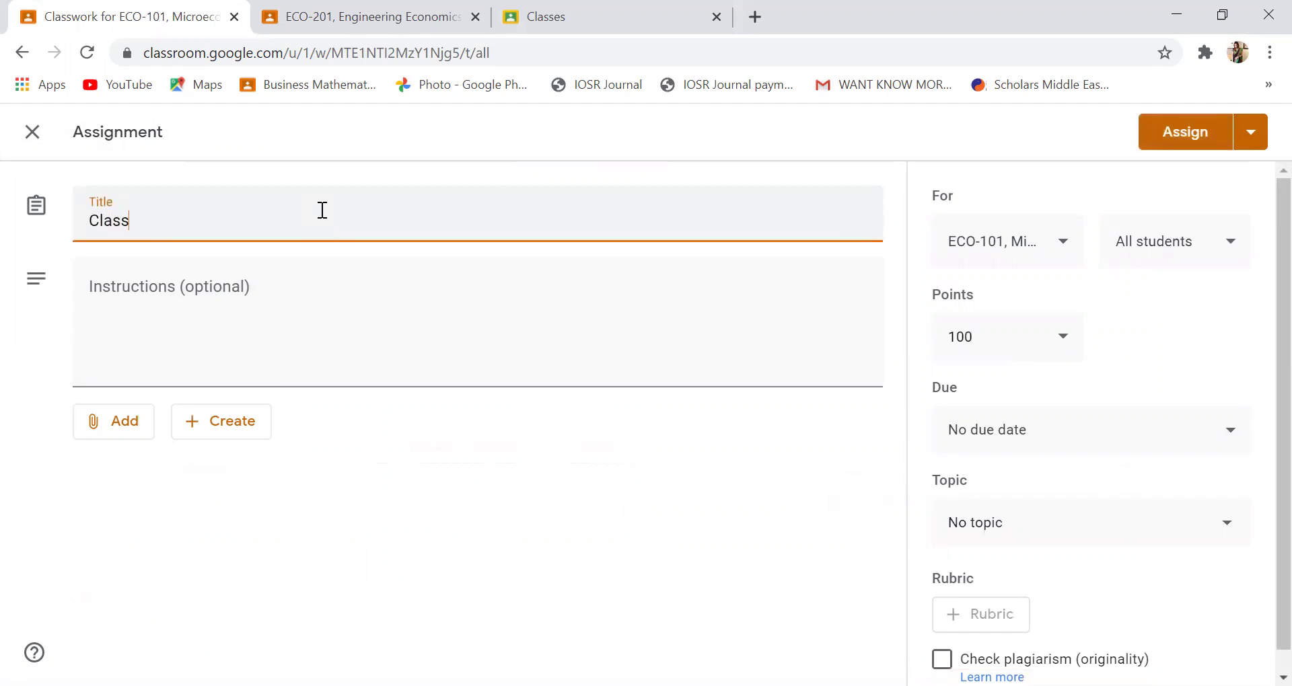
{"action": "type", "text": " Test no-2"}
{"action": "left_click", "coordinate": [288, 285]}
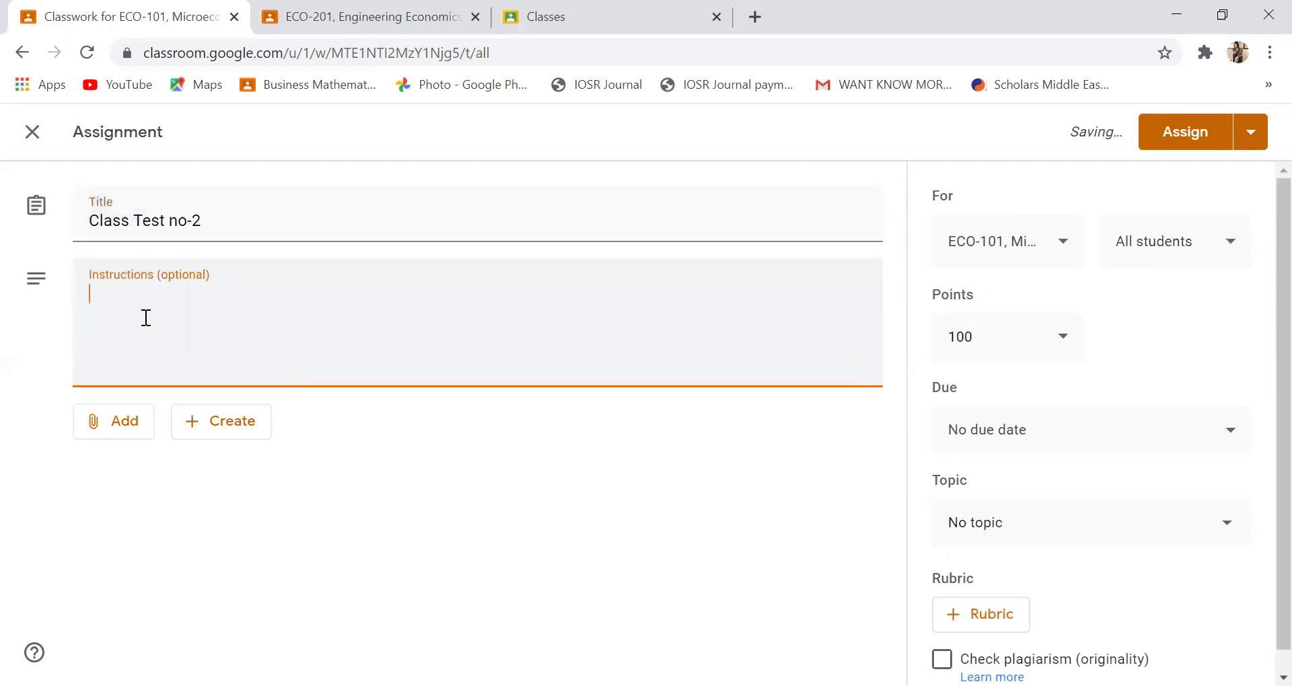
Attach CT-2.docx to the assignment from the SUMMER 2020 folder inside ECO-101 Microeconomics on drive D.
{"action": "left_click", "coordinate": [112, 430]}
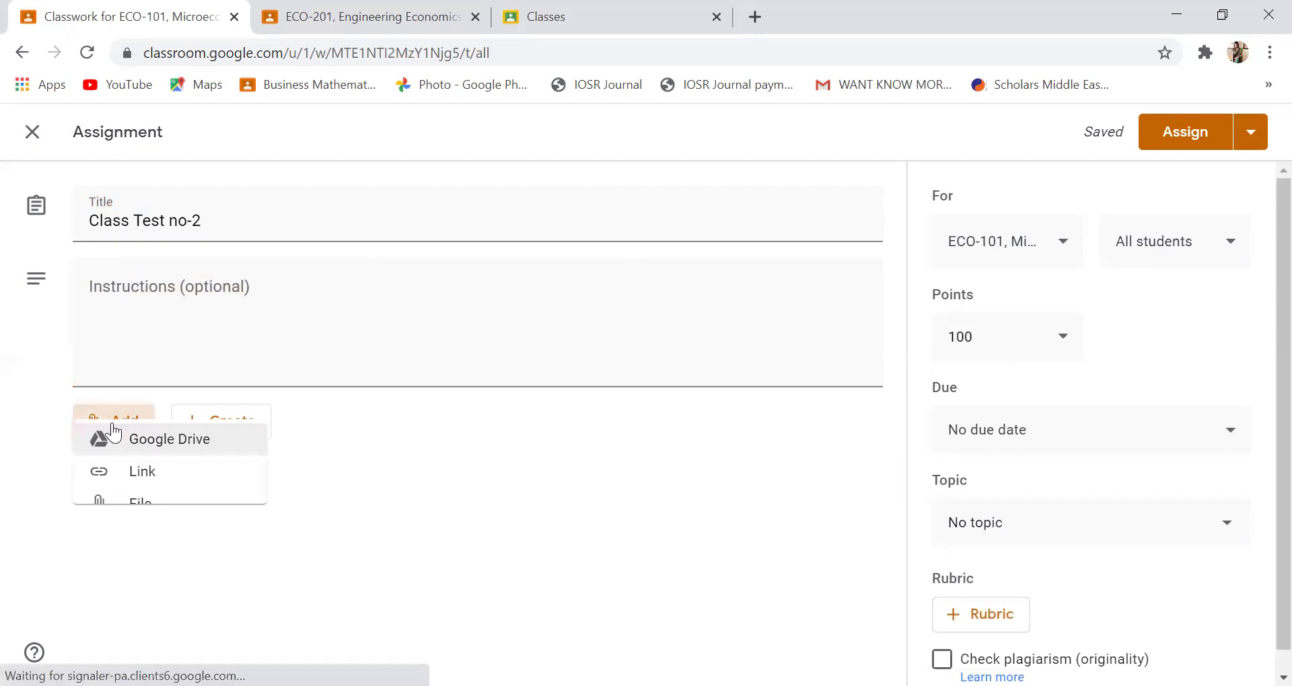
{"action": "left_click", "coordinate": [119, 529]}
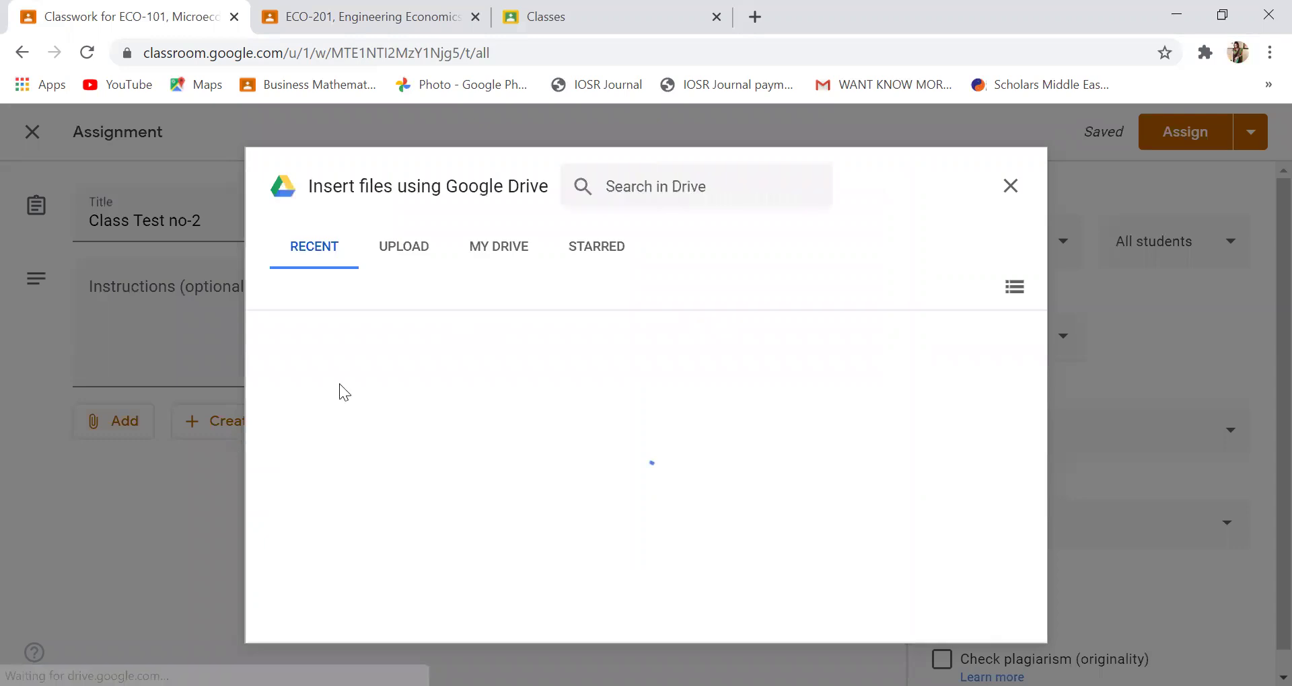
{"action": "left_click", "coordinate": [405, 251]}
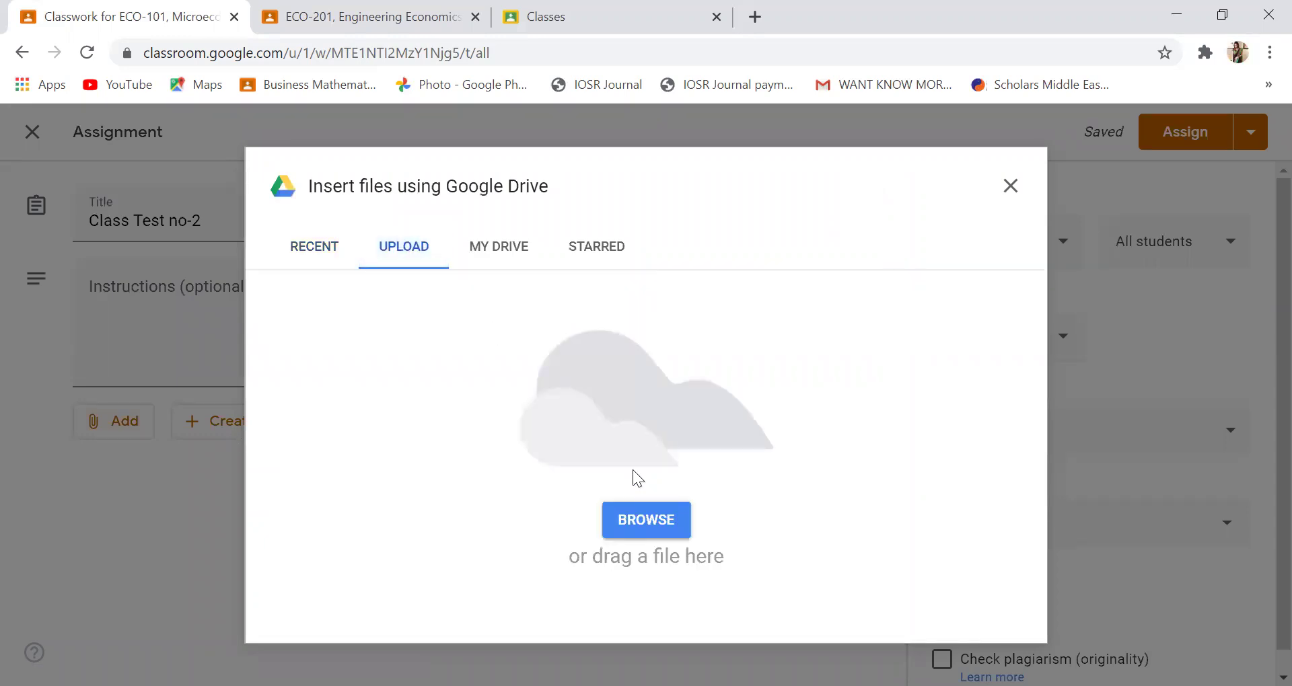
{"action": "left_click", "coordinate": [637, 526]}
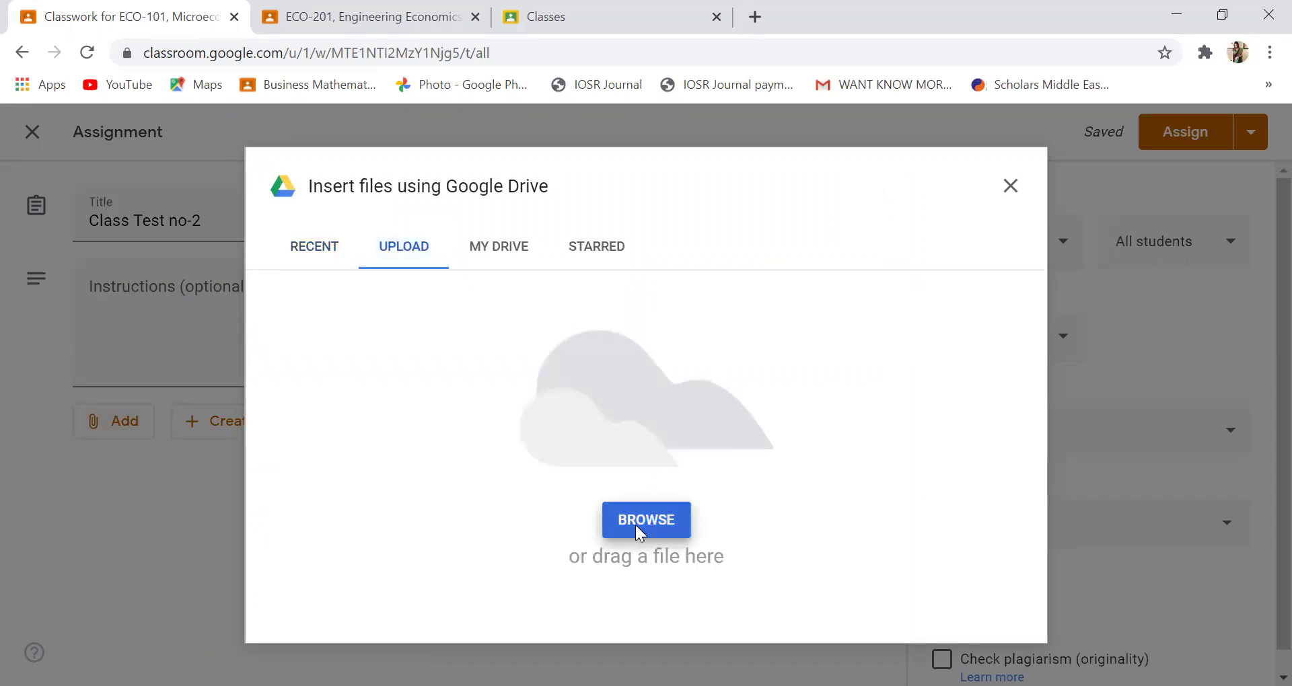
{"action": "left_click", "coordinate": [112, 371]}
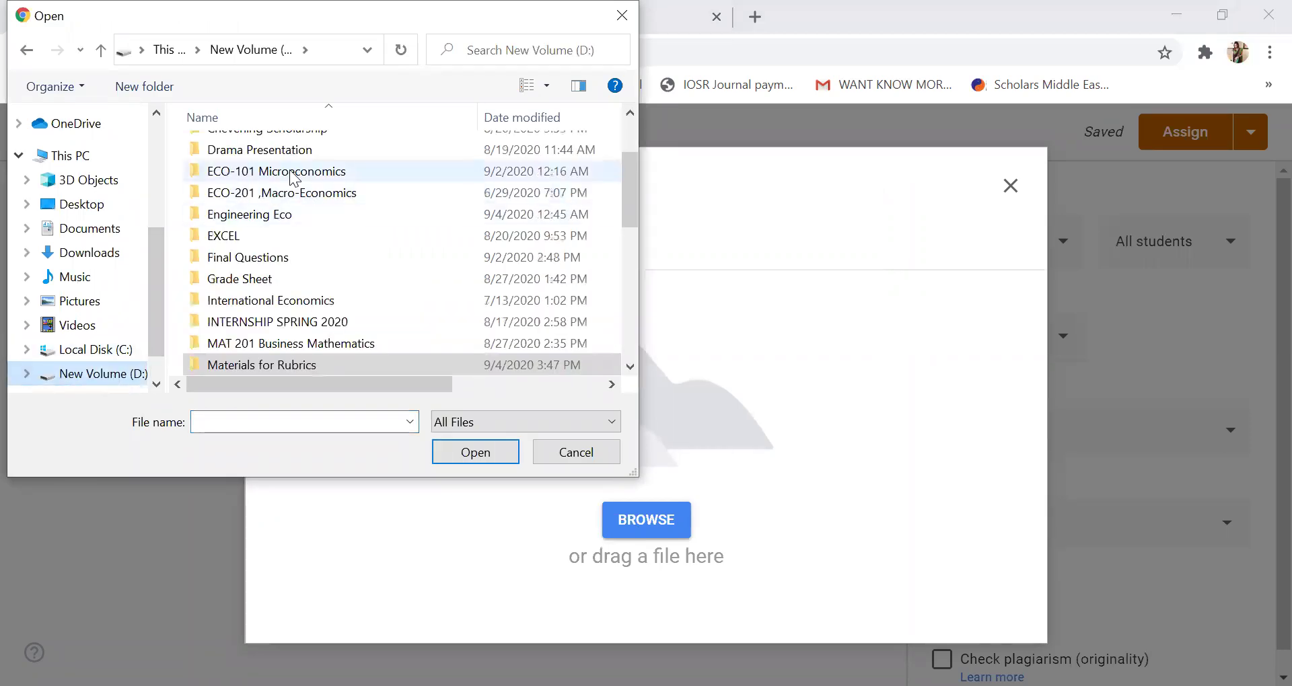
{"action": "double_click", "coordinate": [296, 172]}
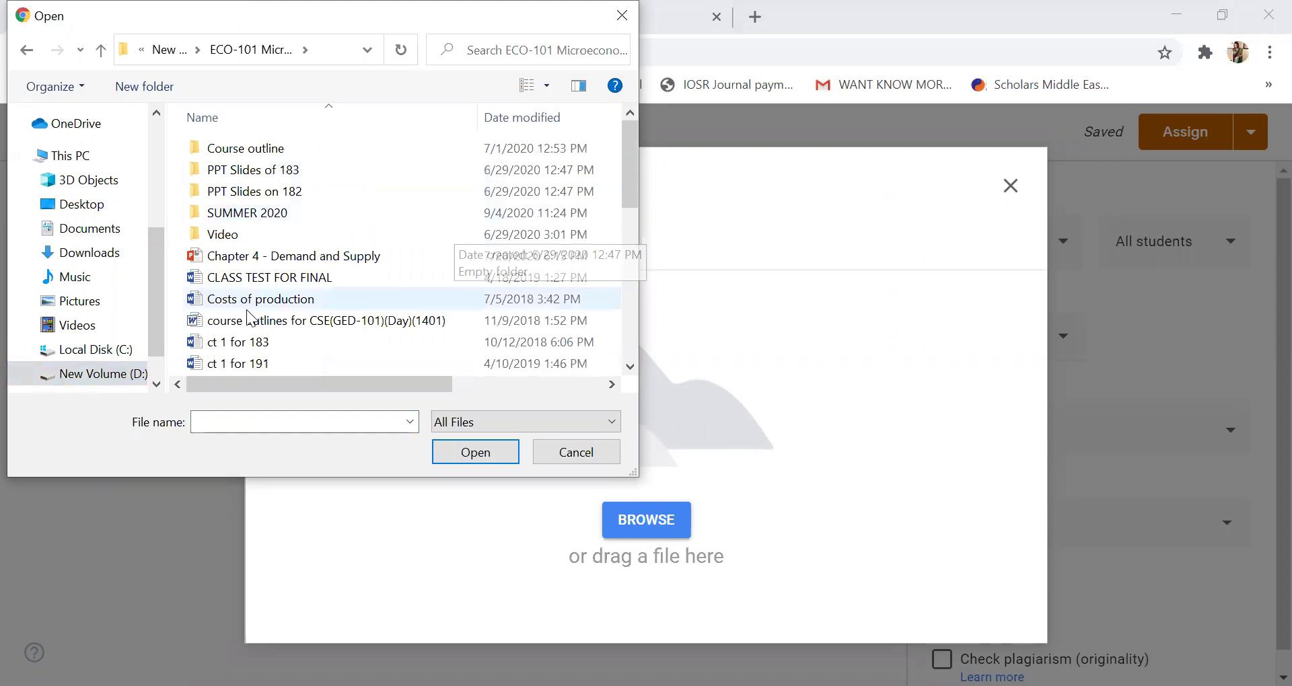
{"action": "double_click", "coordinate": [285, 212]}
{"action": "left_click", "coordinate": [245, 278]}
{"action": "left_click", "coordinate": [464, 458]}
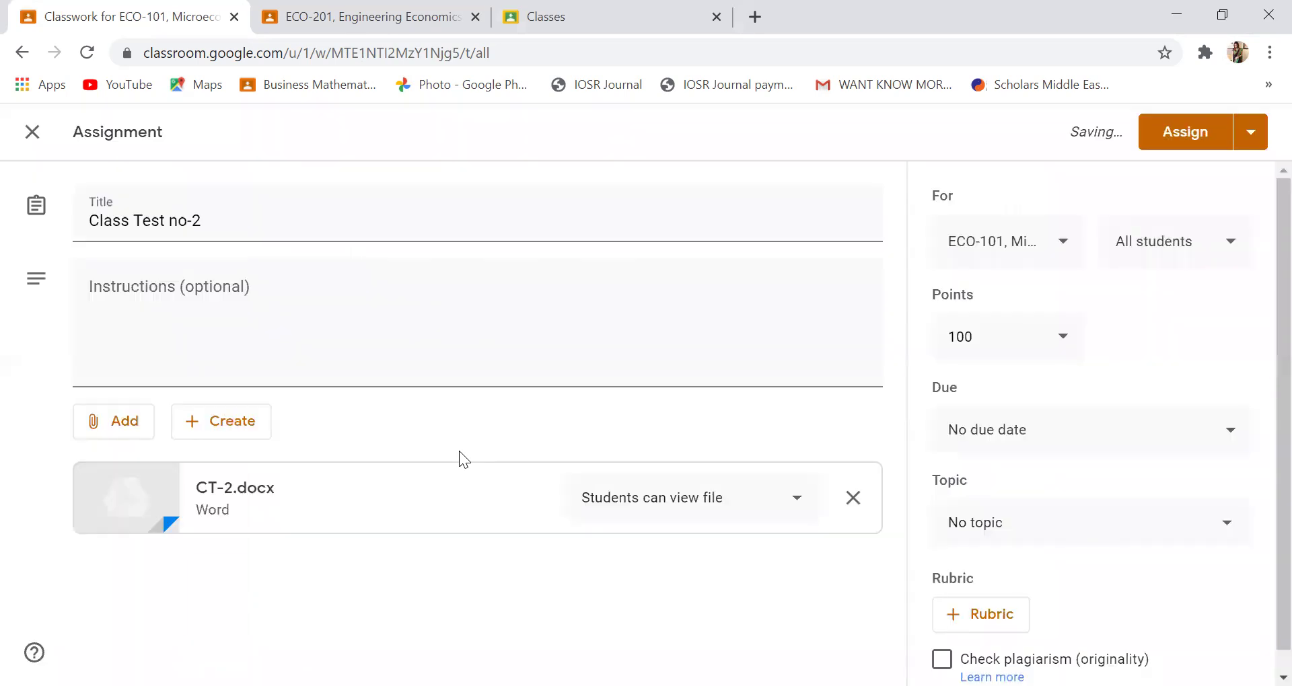
Set the assignment's points to 15.
{"action": "left_click", "coordinate": [990, 341]}
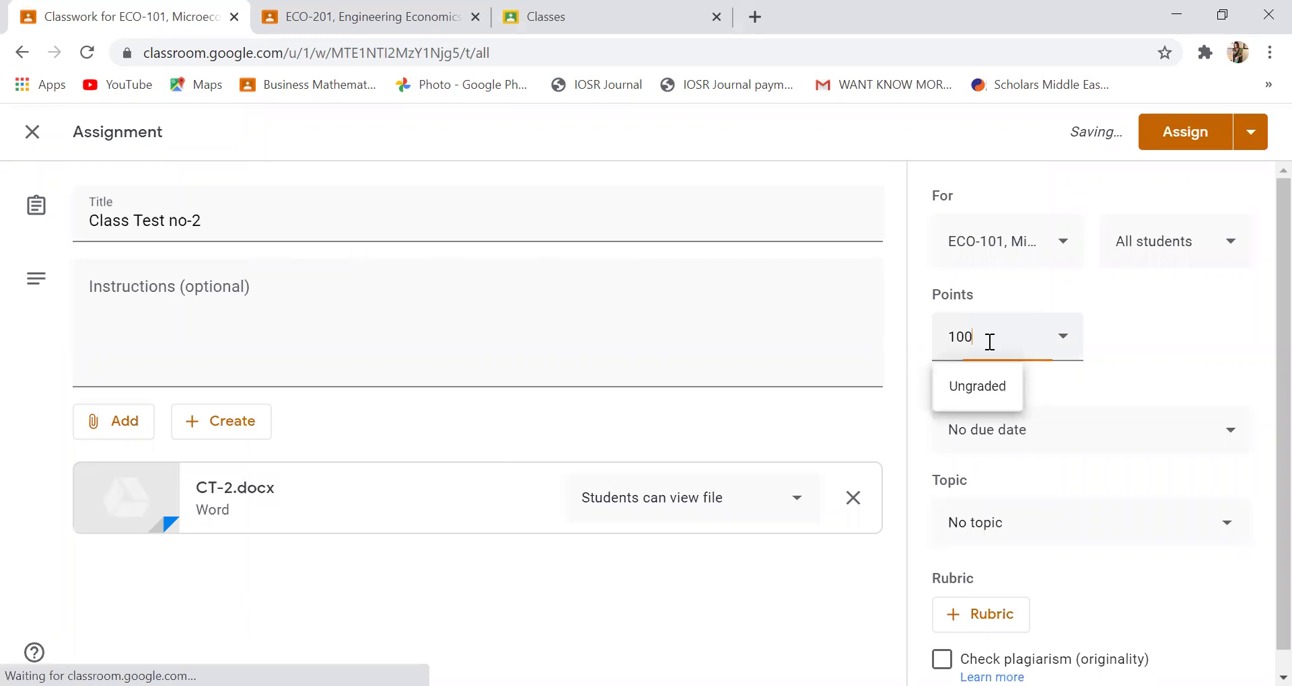
{"action": "key", "text": "BackSpace"}
{"action": "key", "text": "BackSpace"}
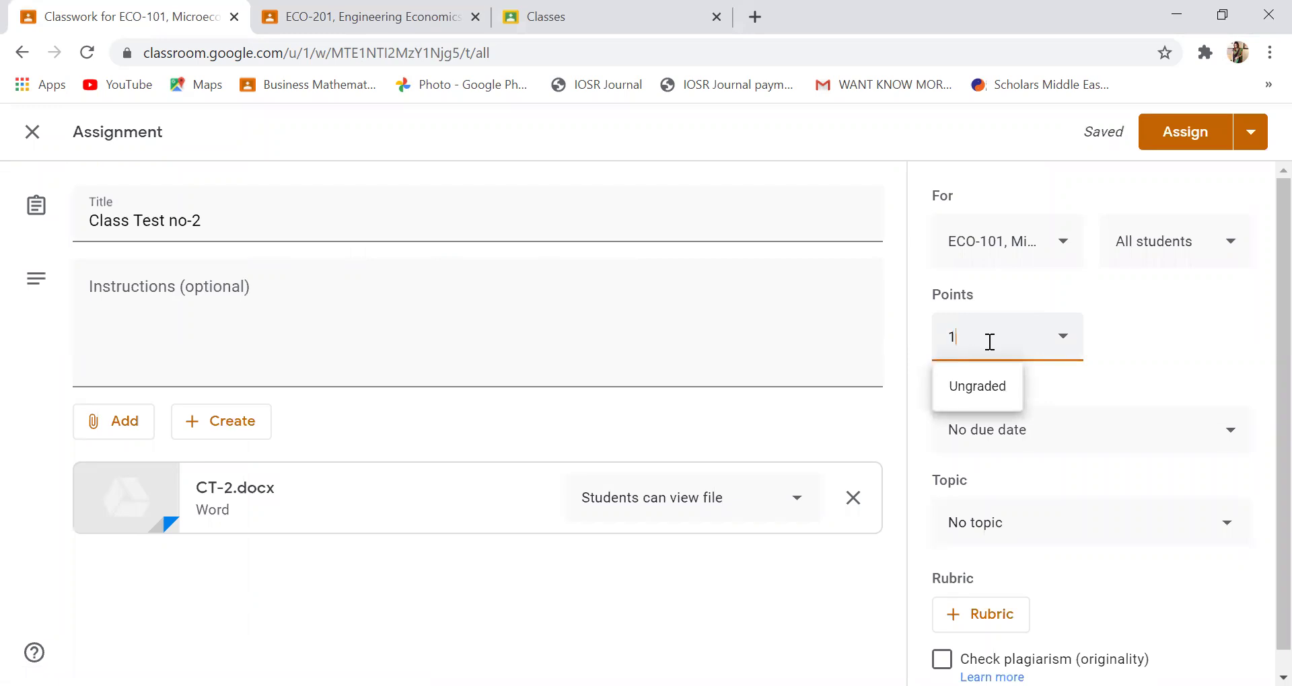
{"action": "type", "text": "5"}
{"action": "left_click", "coordinate": [1211, 291]}
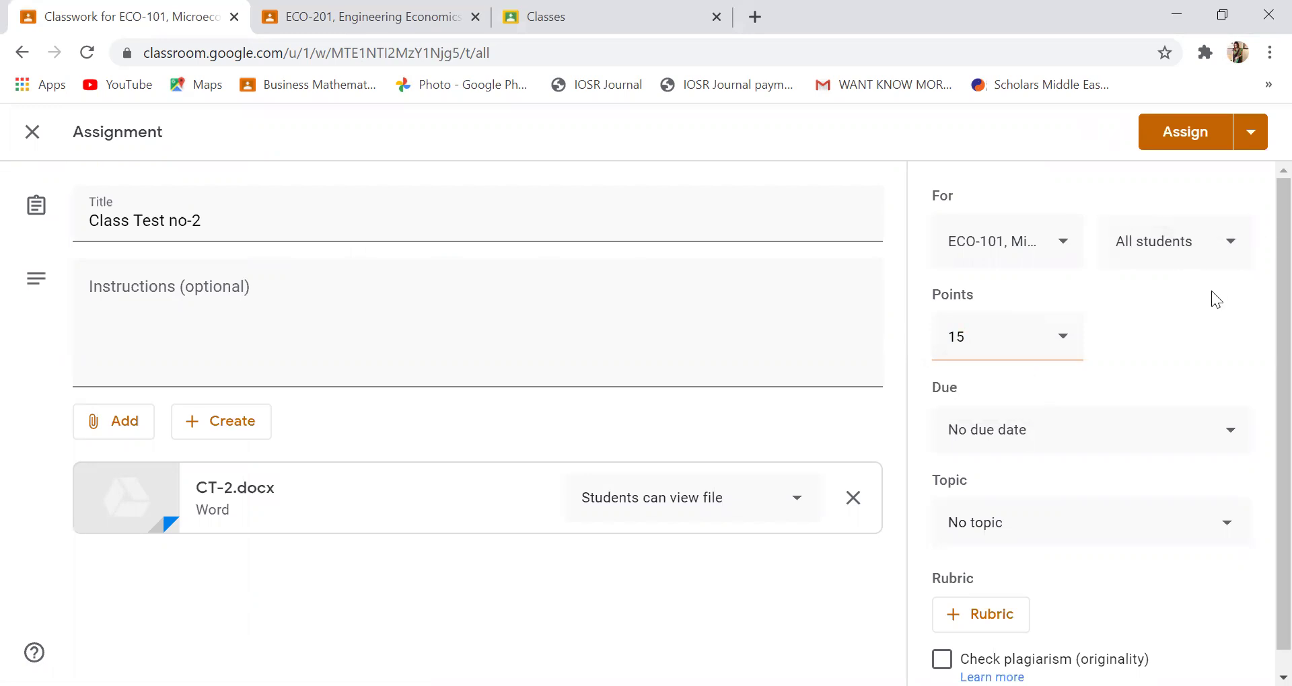
Set the assignment's due date to Sep 6, 2020 and the due time to 5:15 PM.
{"action": "left_click", "coordinate": [1237, 441]}
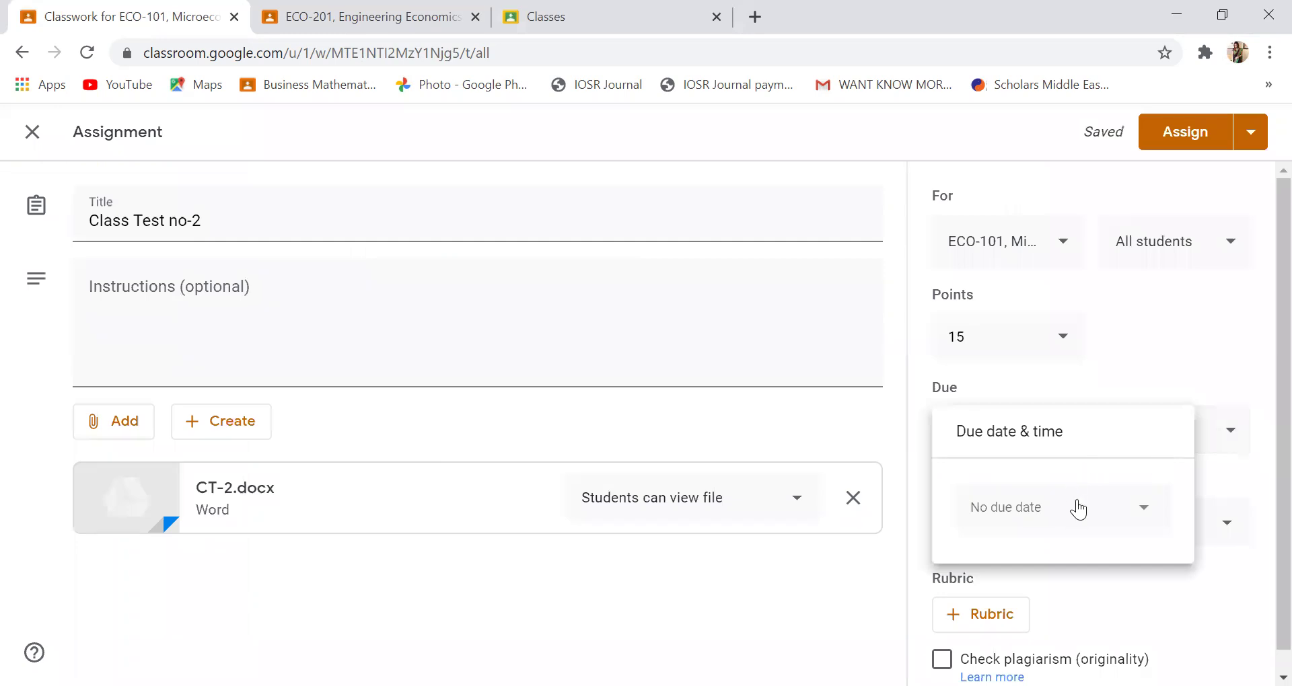
{"action": "left_click", "coordinate": [1143, 518]}
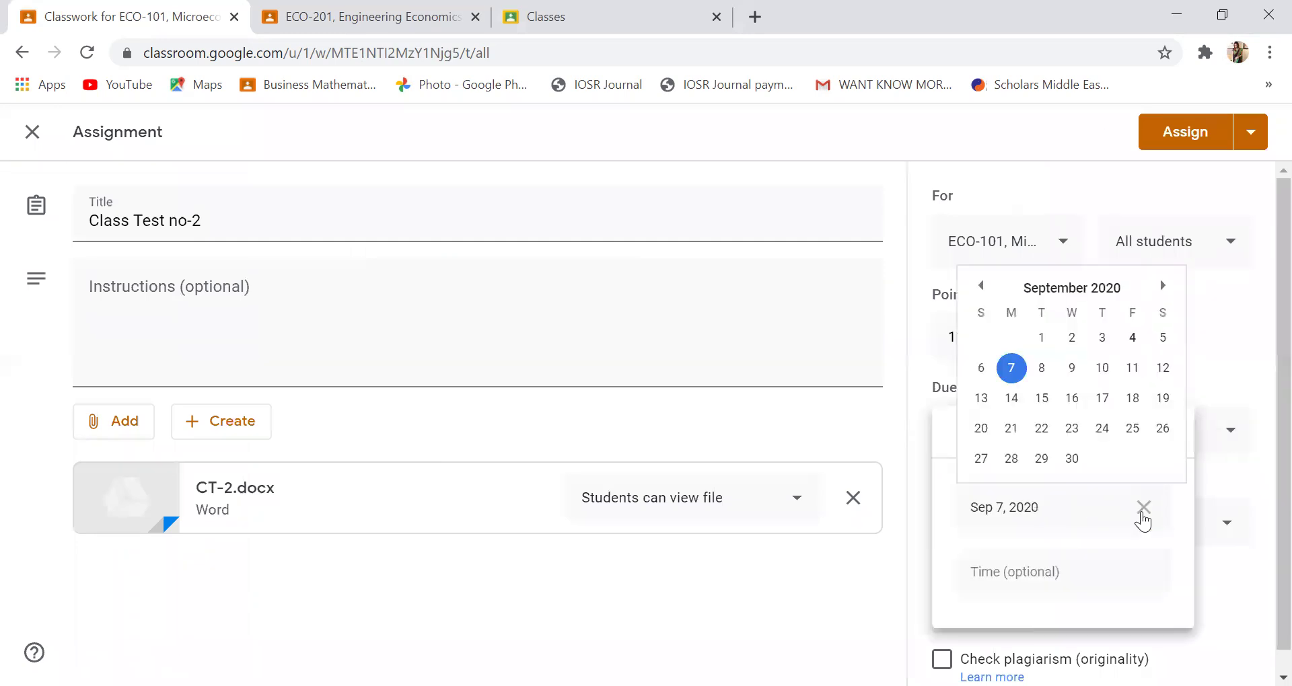
{"action": "left_click", "coordinate": [990, 370]}
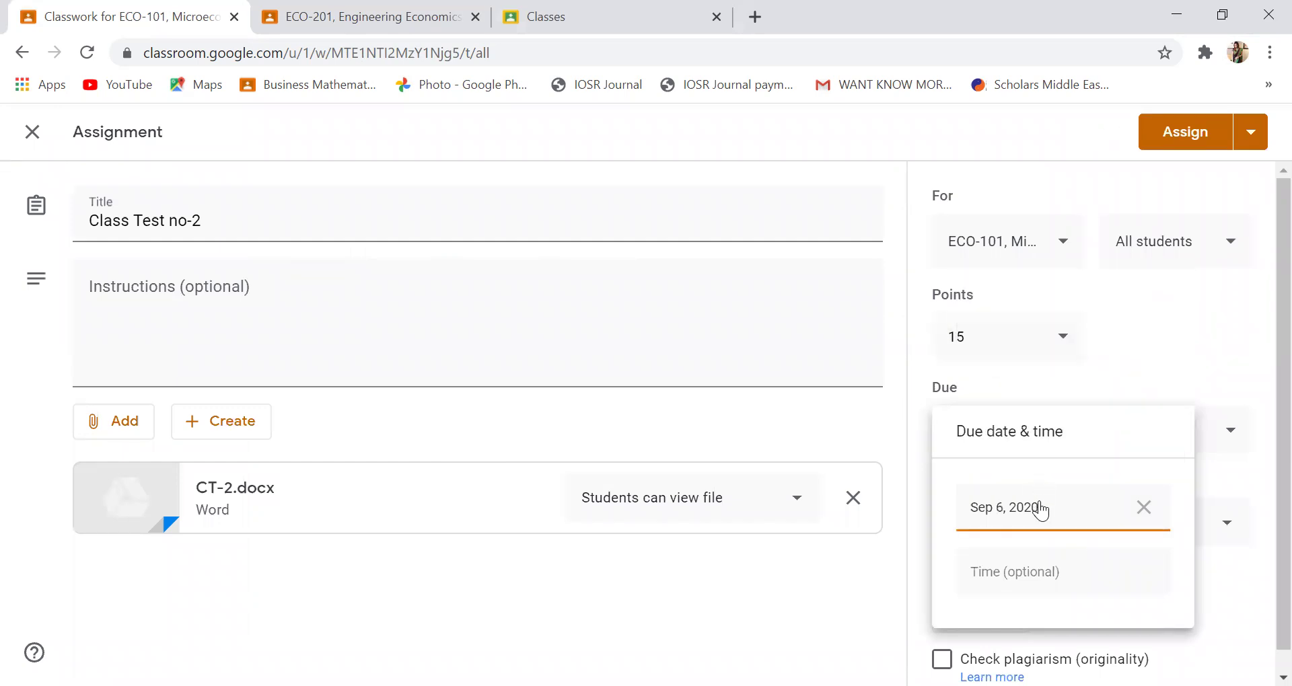
{"action": "left_click", "coordinate": [1027, 579]}
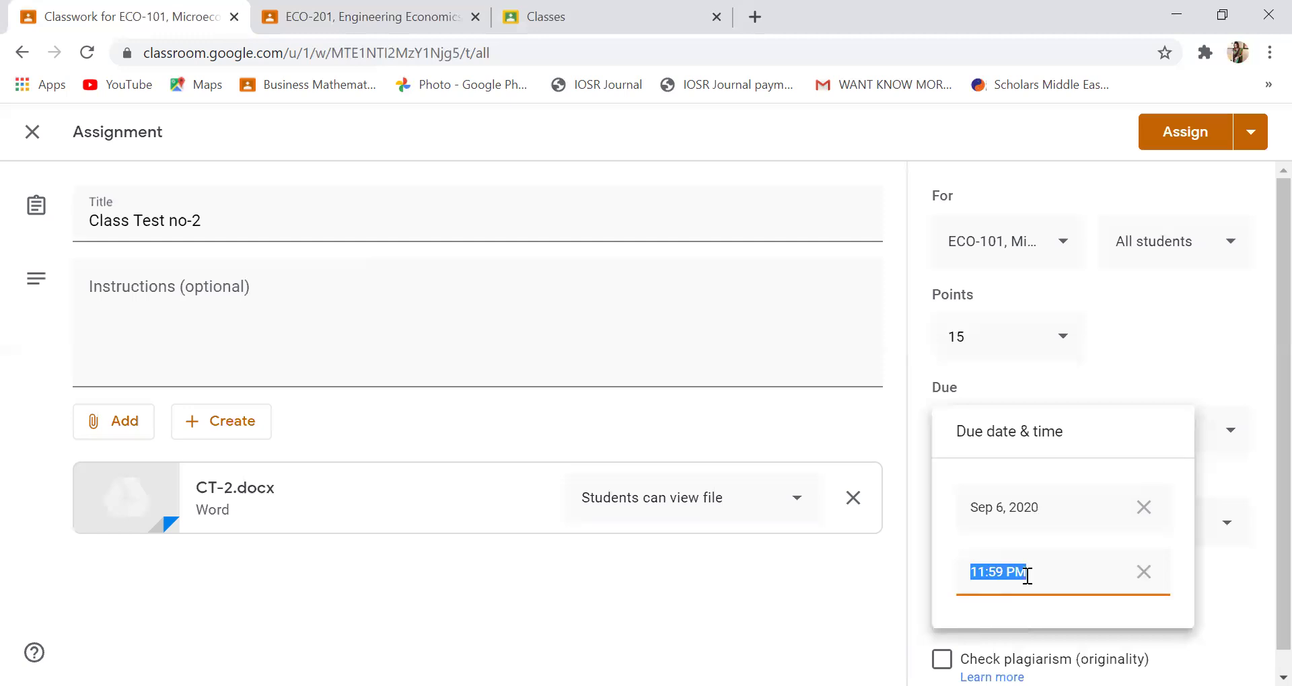
{"action": "left_click", "coordinate": [984, 573]}
{"action": "key", "text": "BackSpace"}
{"action": "key", "text": "BackSpace"}
{"action": "type", "text": "5"}
{"action": "key", "text": "BackSpace"}
{"action": "key", "text": "BackSpace"}
{"action": "type", "text": "15"}
{"action": "left_click", "coordinate": [862, 574]}
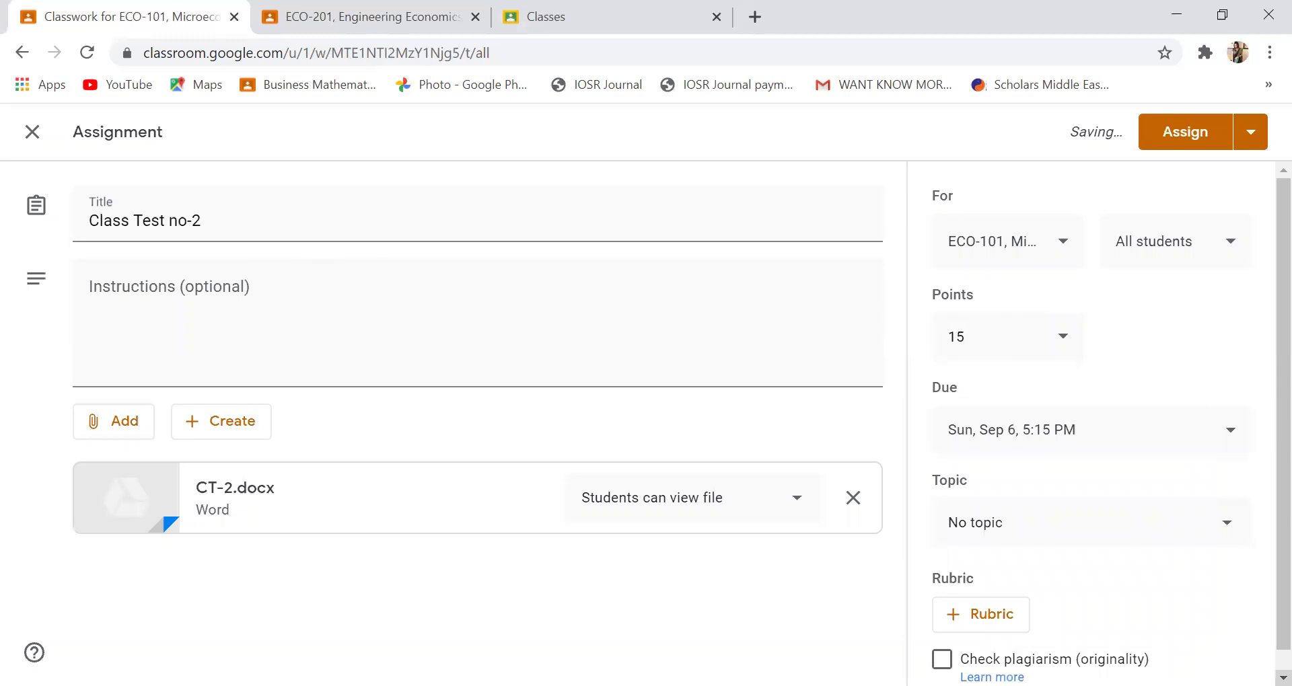
Reuse the "Class Test No 2" rubric from the ECO-201, Engineering Economics D2 class for this assignment.
{"action": "left_click", "coordinate": [1282, 678]}
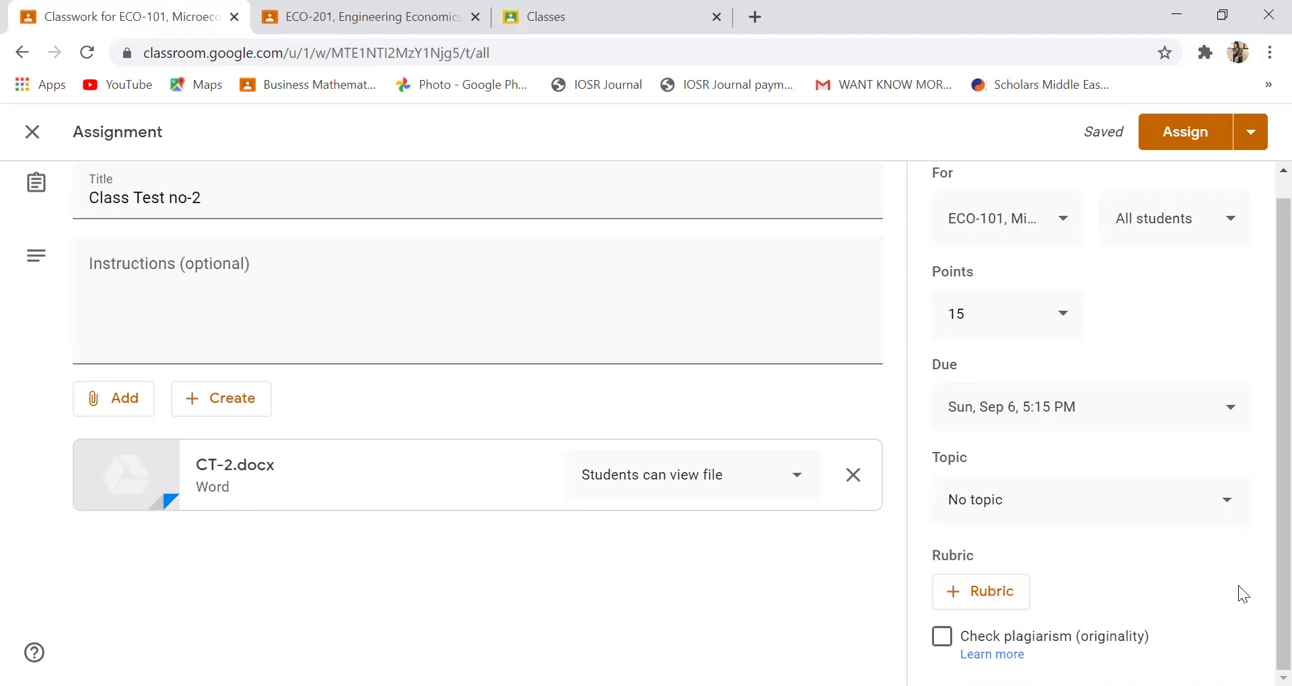
{"action": "left_click", "coordinate": [966, 603]}
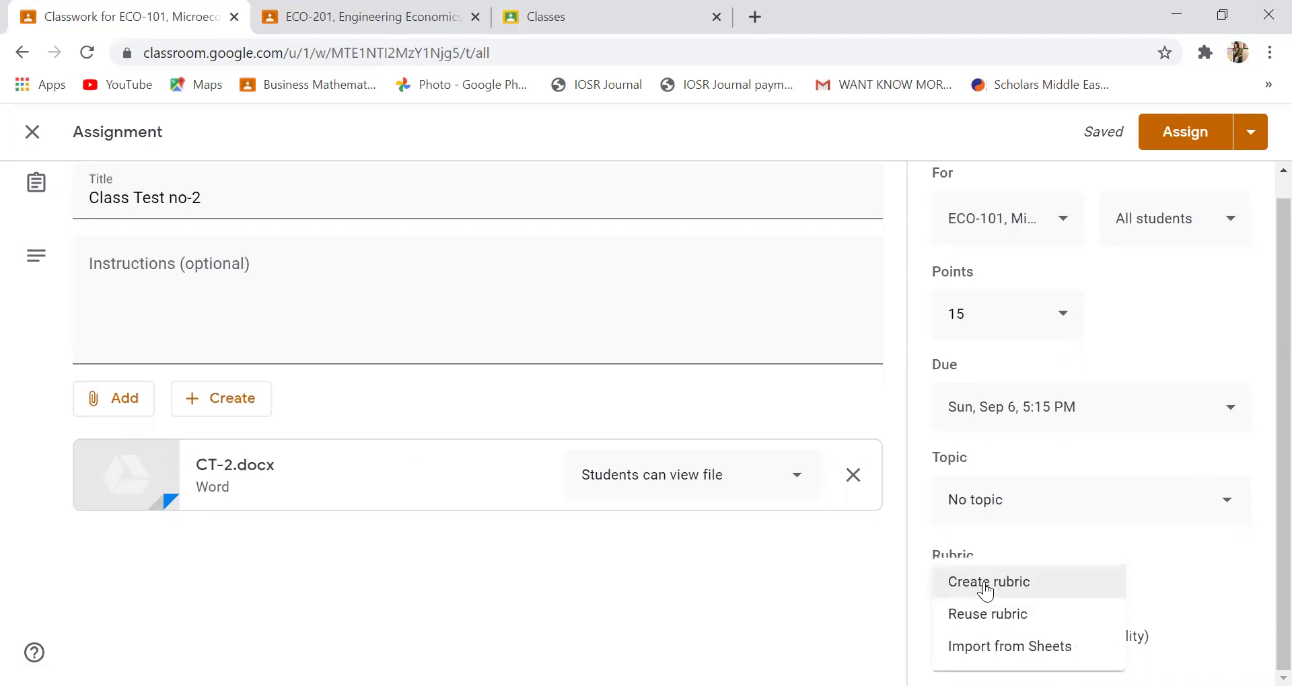
{"action": "left_click", "coordinate": [1011, 625]}
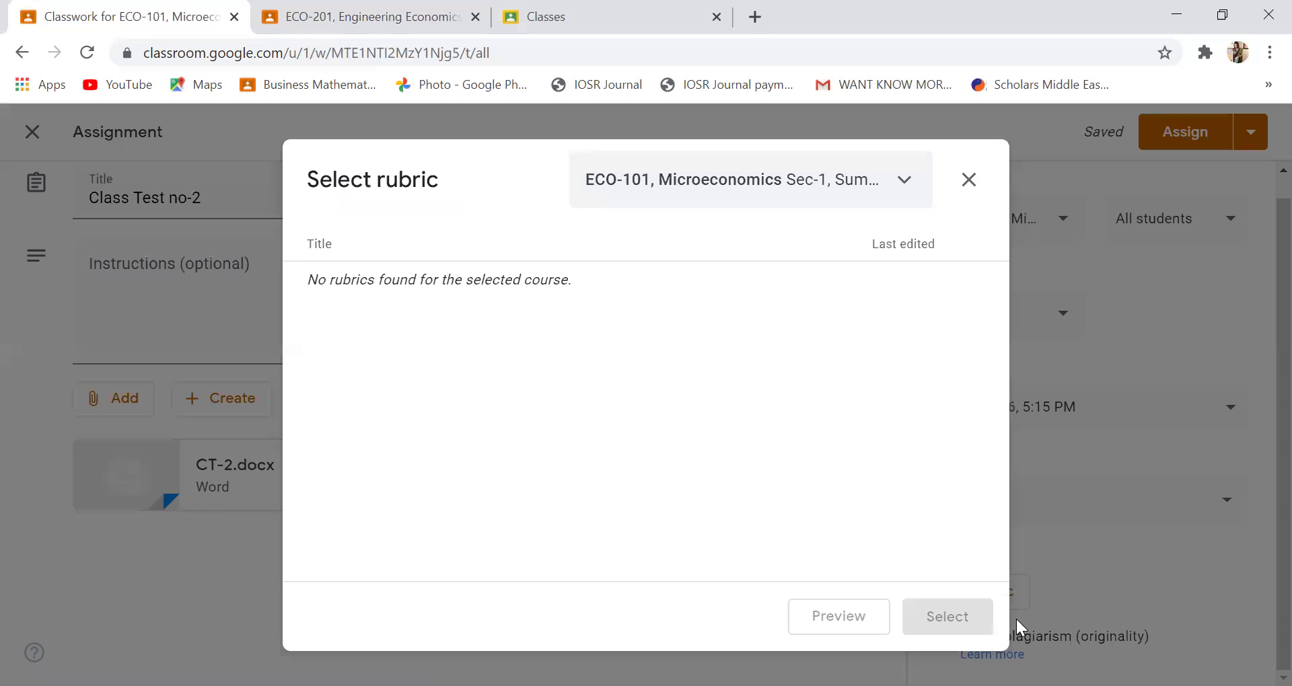
{"action": "left_click", "coordinate": [900, 179]}
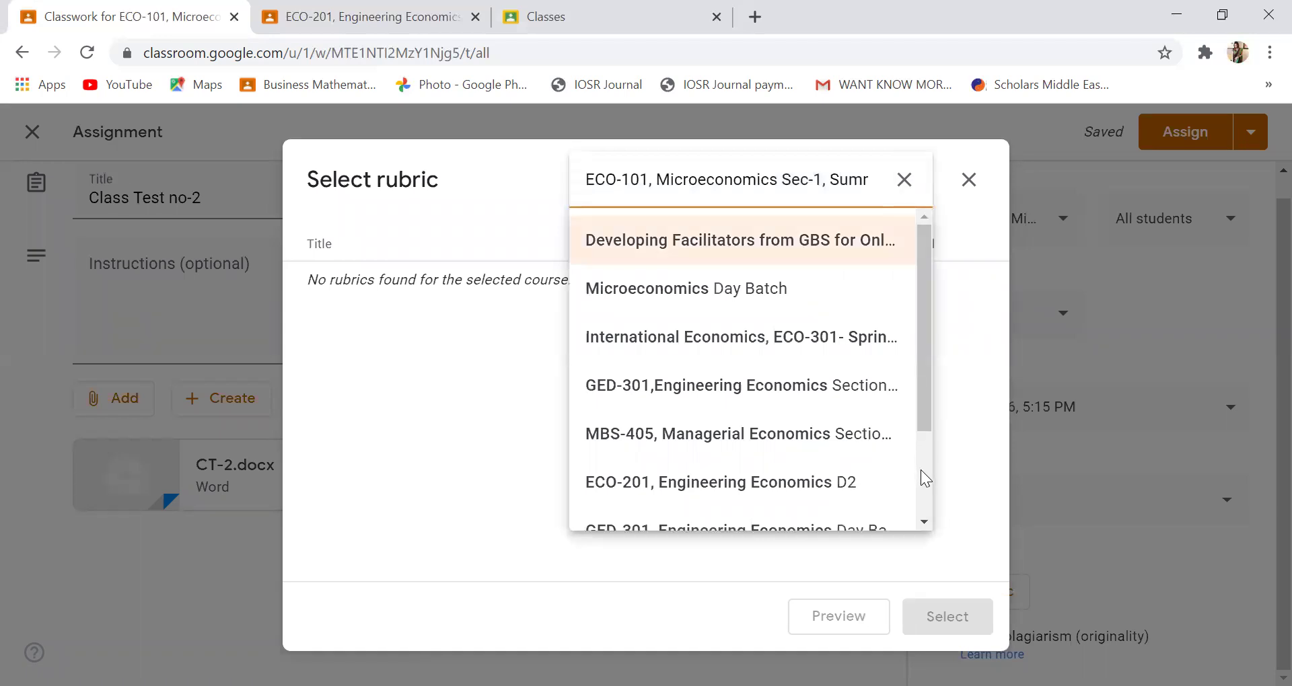
{"action": "left_click", "coordinate": [833, 498]}
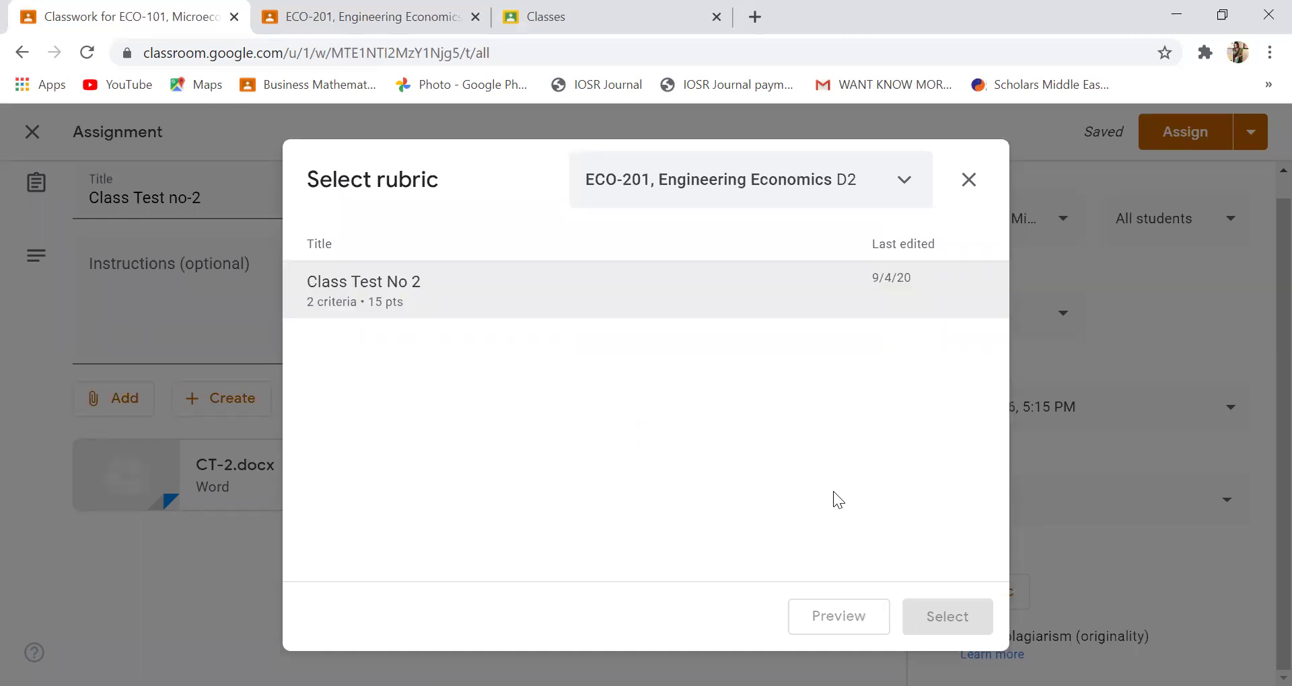
{"action": "left_click", "coordinate": [436, 303]}
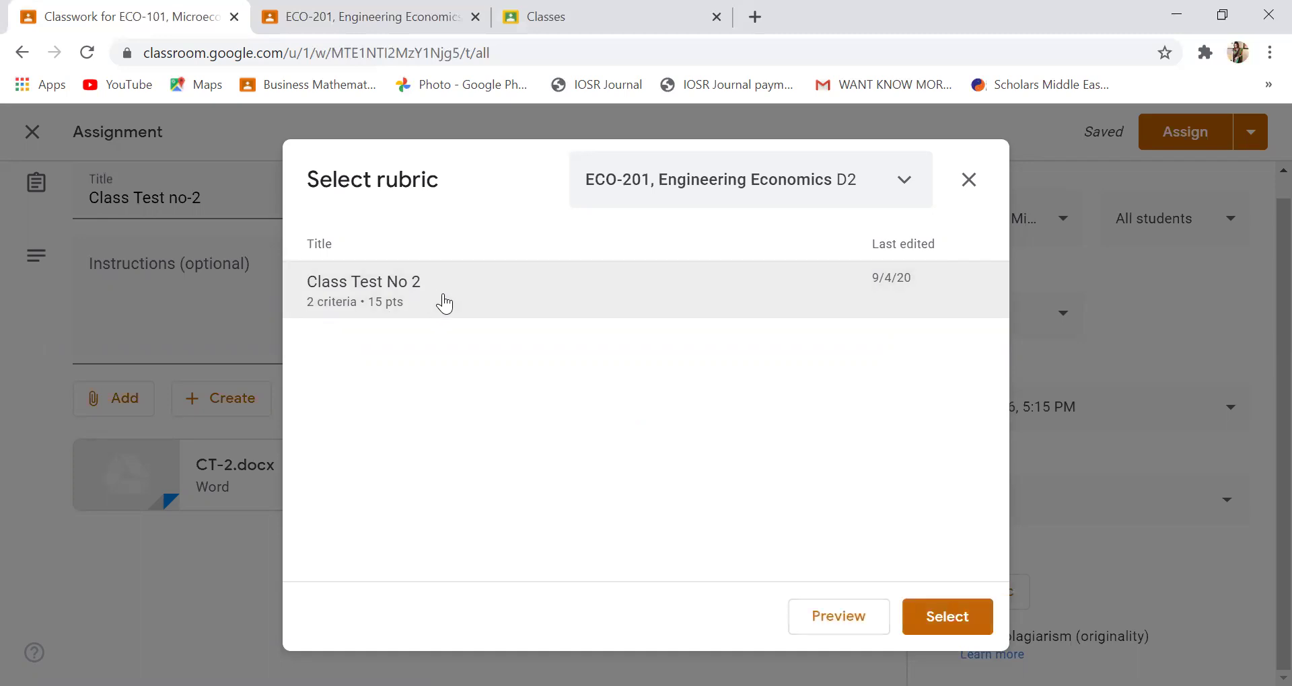
{"action": "left_click", "coordinate": [979, 593]}
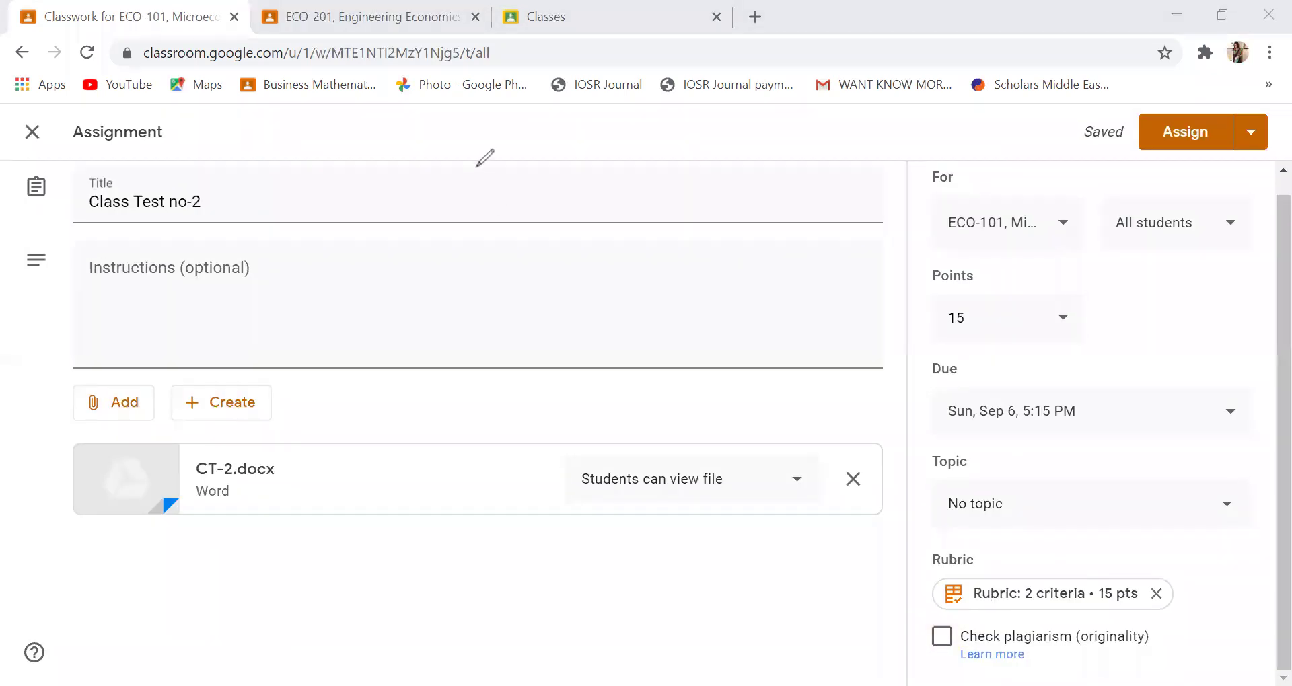
Review all rating levels of the attached rubric's Calculation of the Cost of Production and Free Rider Problem criteria, and close the rubric.
{"action": "left_click", "coordinate": [1073, 603]}
{"action": "left_click", "coordinate": [1059, 603]}
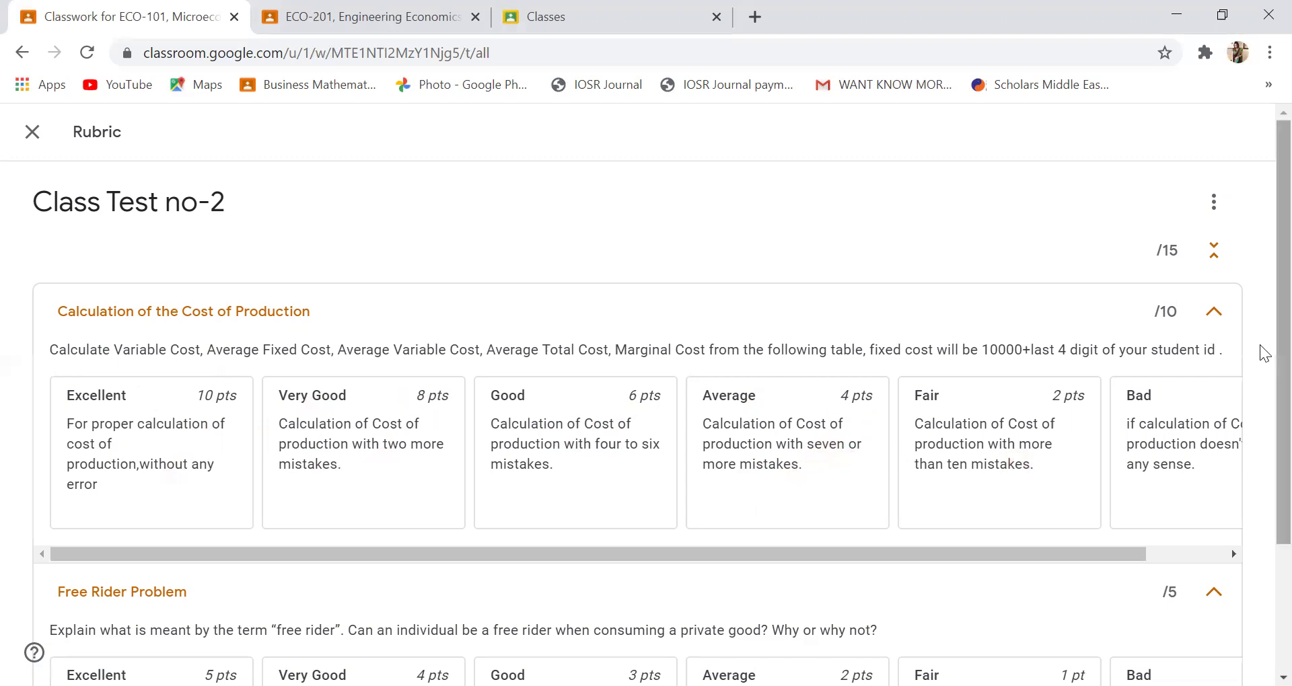
{"action": "left_click", "coordinate": [1192, 553]}
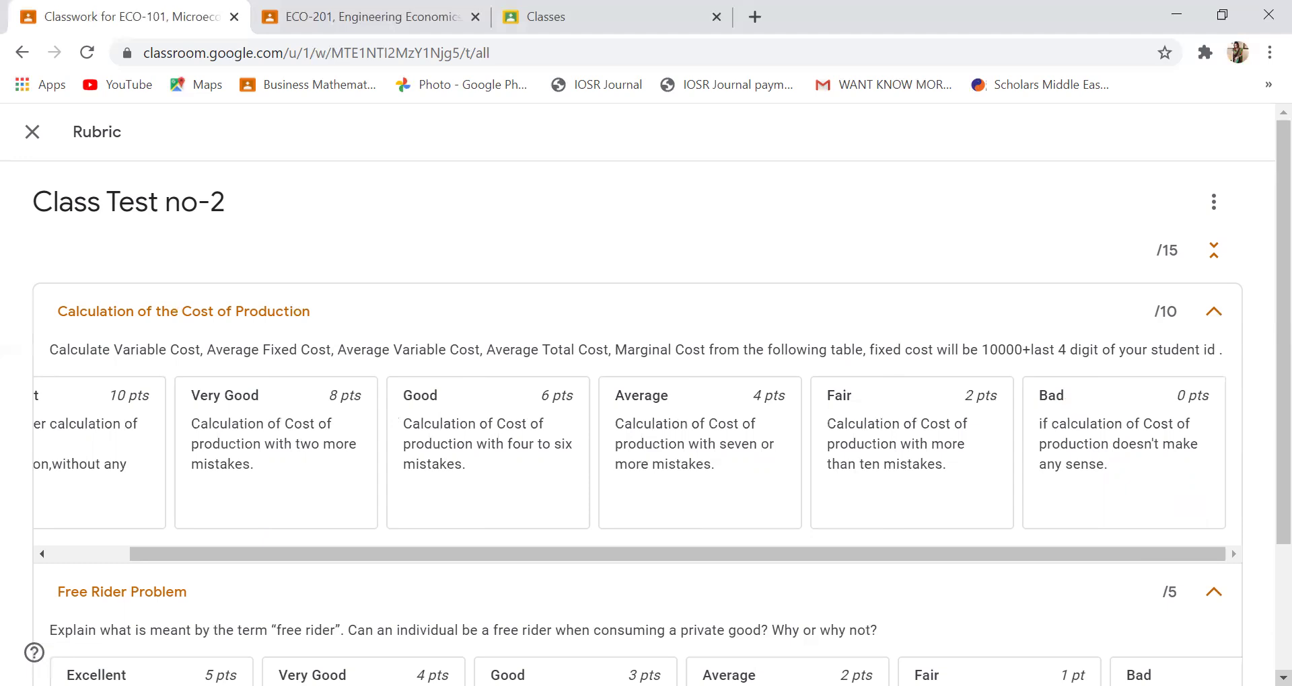
{"action": "scroll", "coordinate": [1264, 650], "scroll_direction": "down", "scroll_amount": 3}
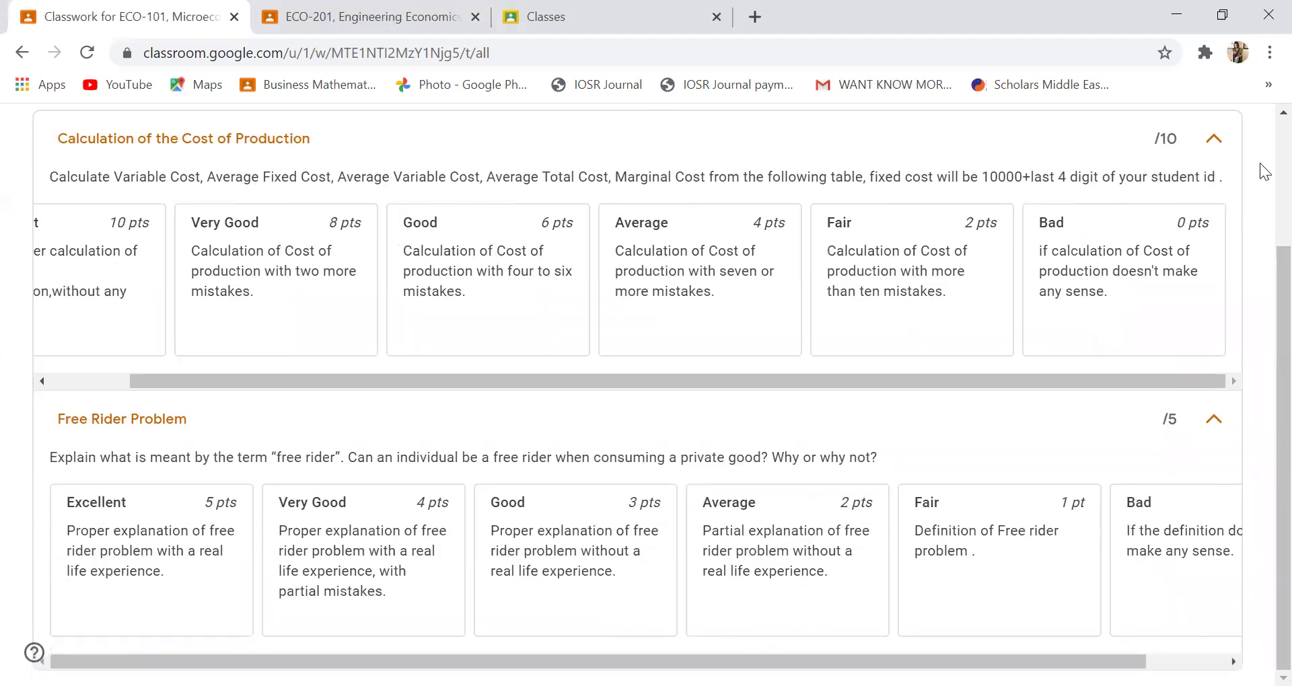
{"action": "scroll", "coordinate": [1263, 172], "scroll_direction": "up", "scroll_amount": 3}
{"action": "scroll", "coordinate": [1264, 646], "scroll_direction": "down", "scroll_amount": 3}
{"action": "left_click", "coordinate": [1203, 663]}
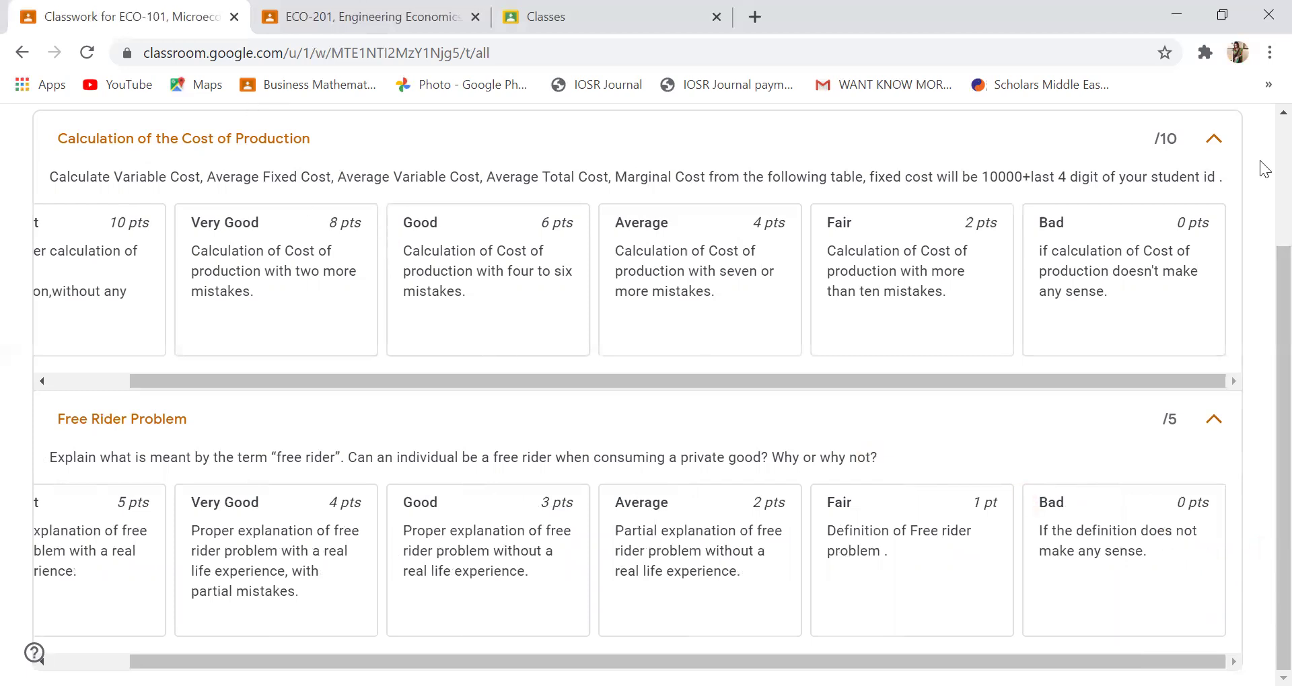
{"action": "scroll", "coordinate": [1262, 168], "scroll_direction": "up", "scroll_amount": 3}
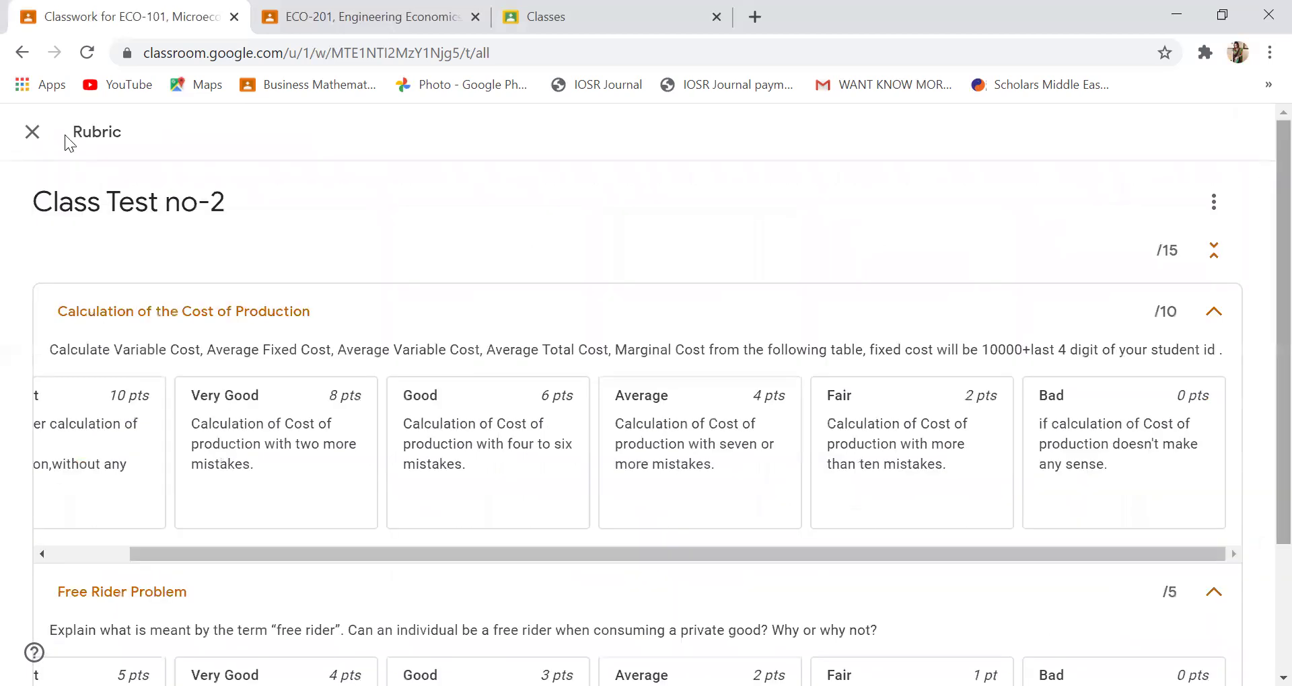
{"action": "left_click", "coordinate": [34, 135]}
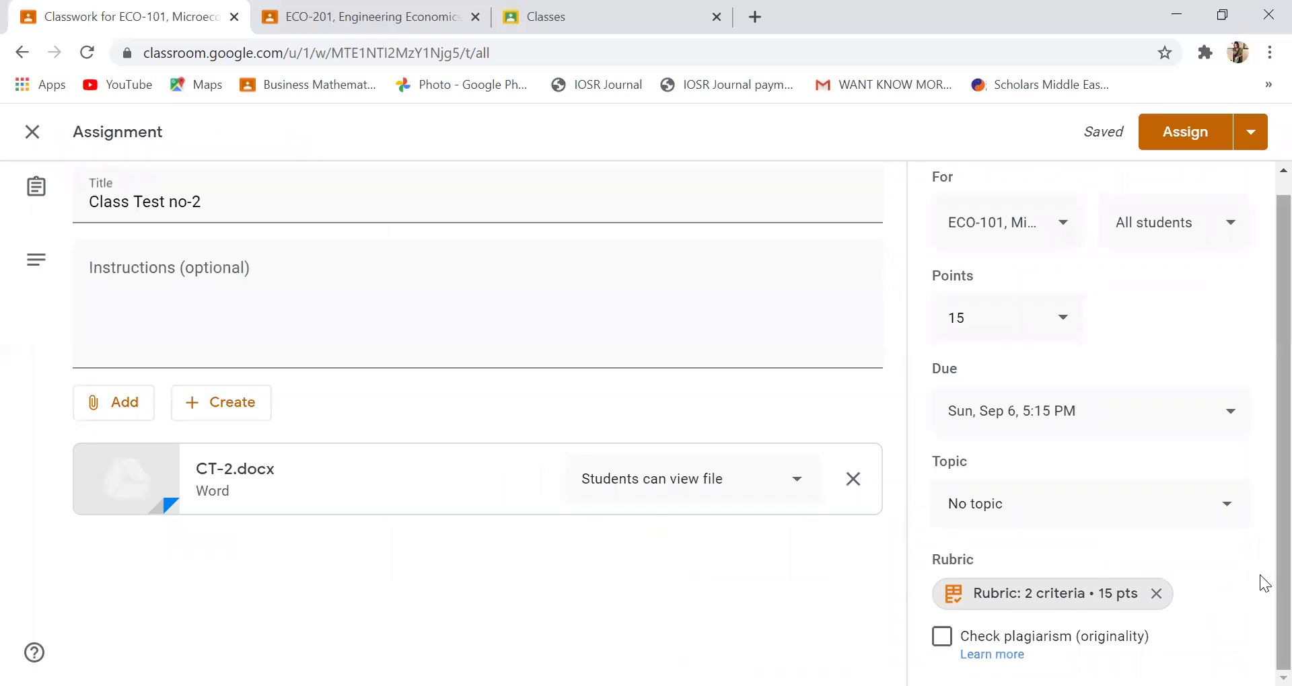
Delete the rubric attached to the assignment and start creating a new one from scratch.
{"action": "left_click", "coordinate": [1157, 595]}
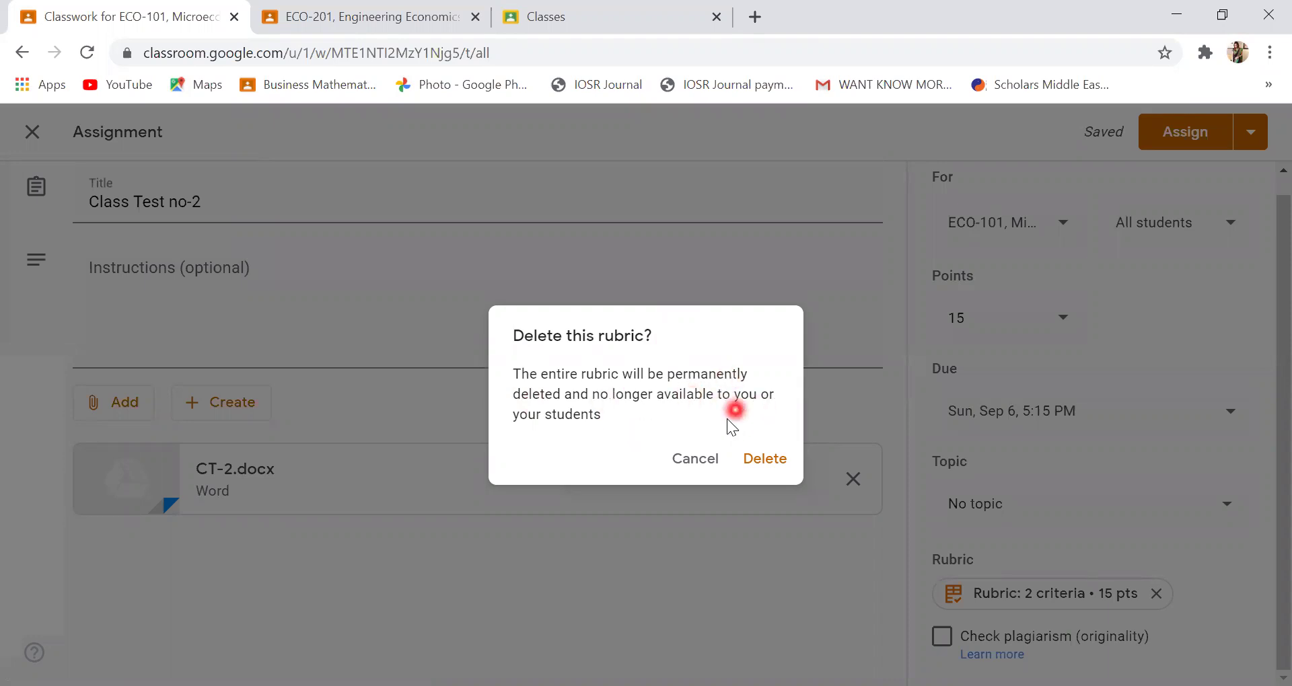
{"action": "left_click", "coordinate": [766, 460]}
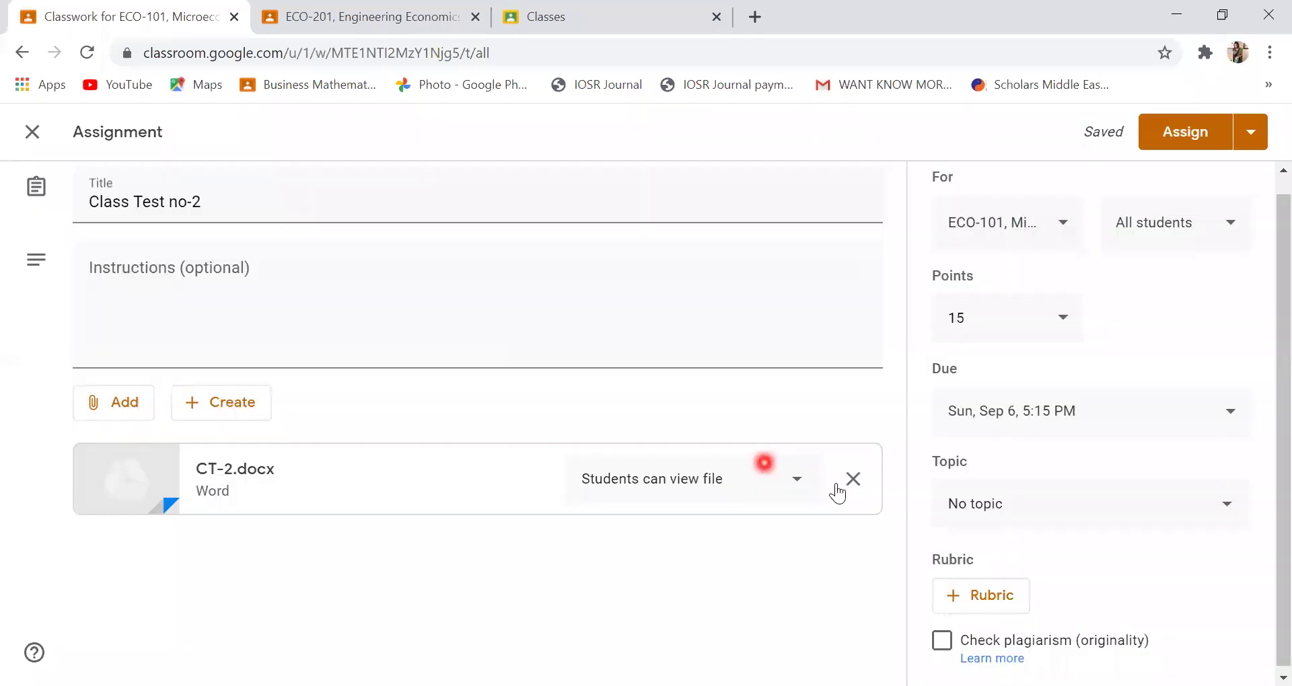
{"action": "left_click", "coordinate": [971, 595]}
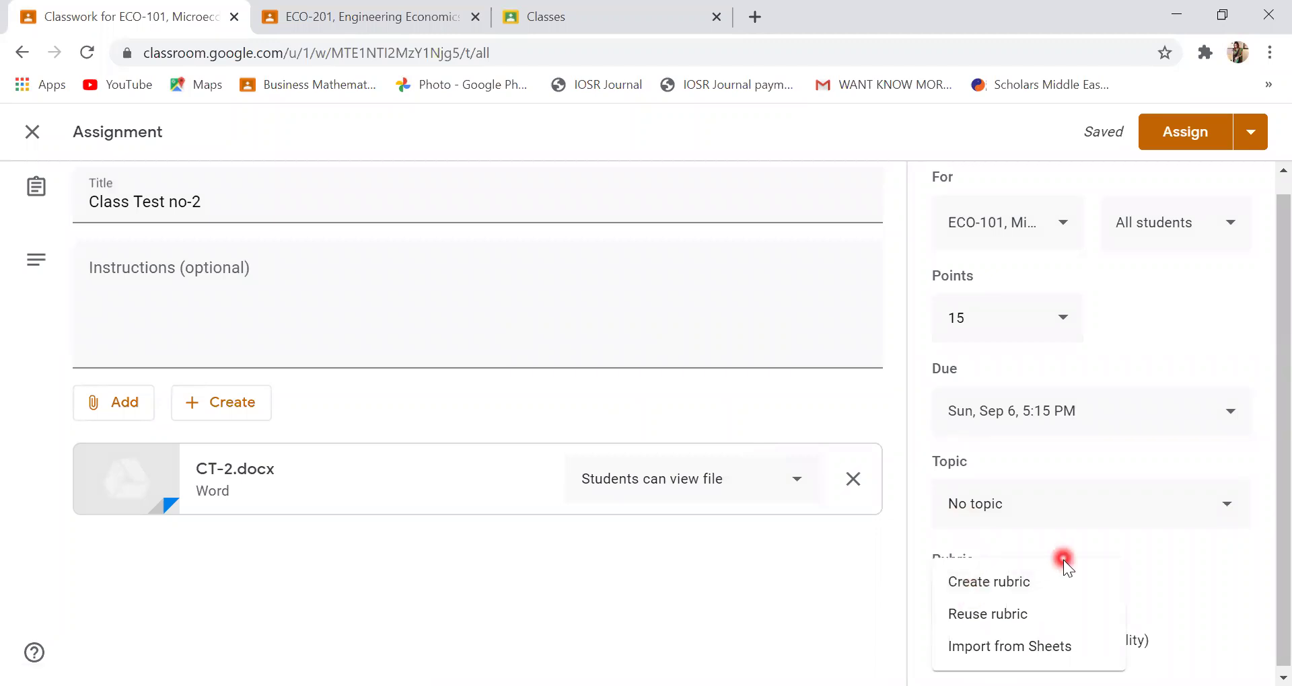
{"action": "left_click", "coordinate": [1174, 584]}
{"action": "left_click", "coordinate": [974, 601]}
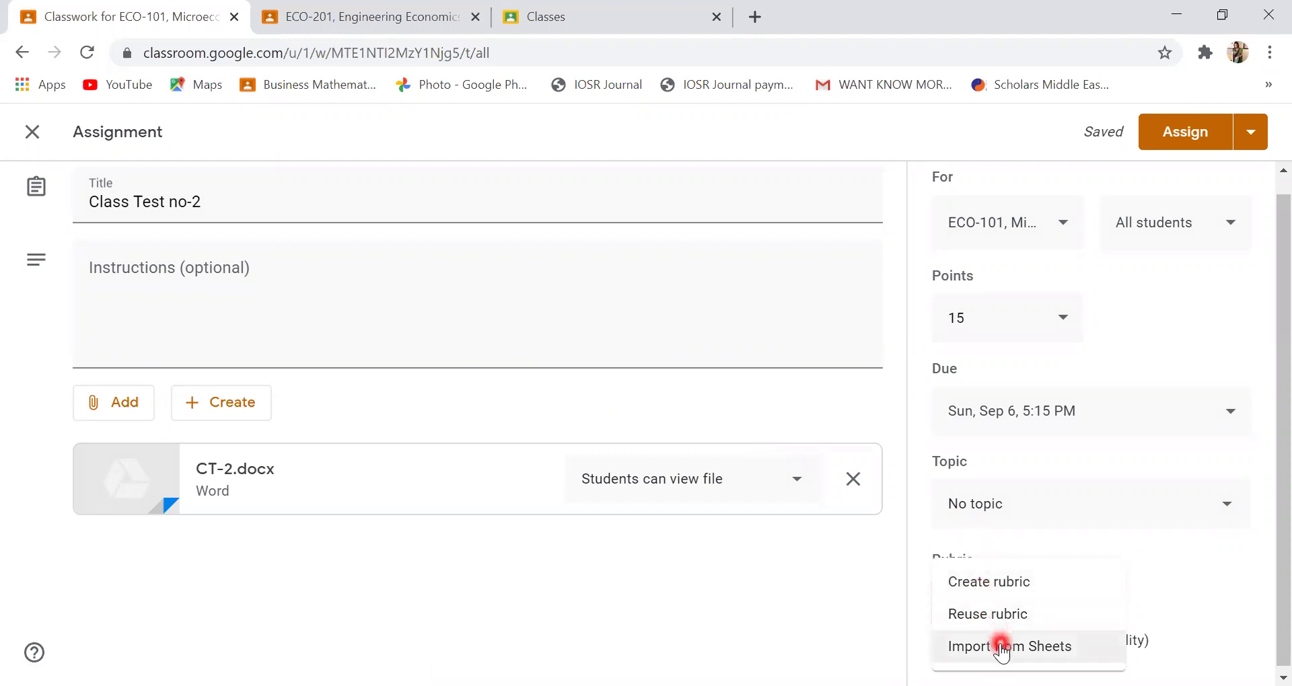
{"action": "left_click", "coordinate": [1005, 586]}
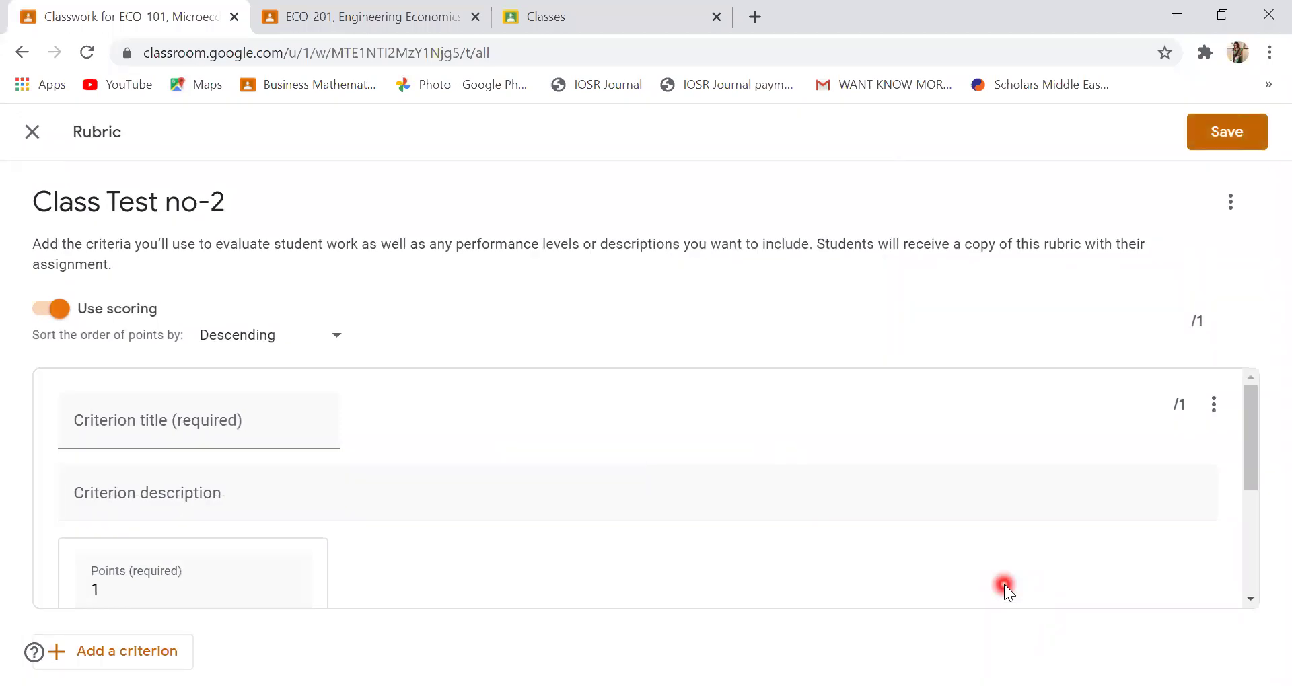
Title the new rubric's first criterion "Calculation of Cost of the Production".
{"action": "left_click", "coordinate": [156, 414]}
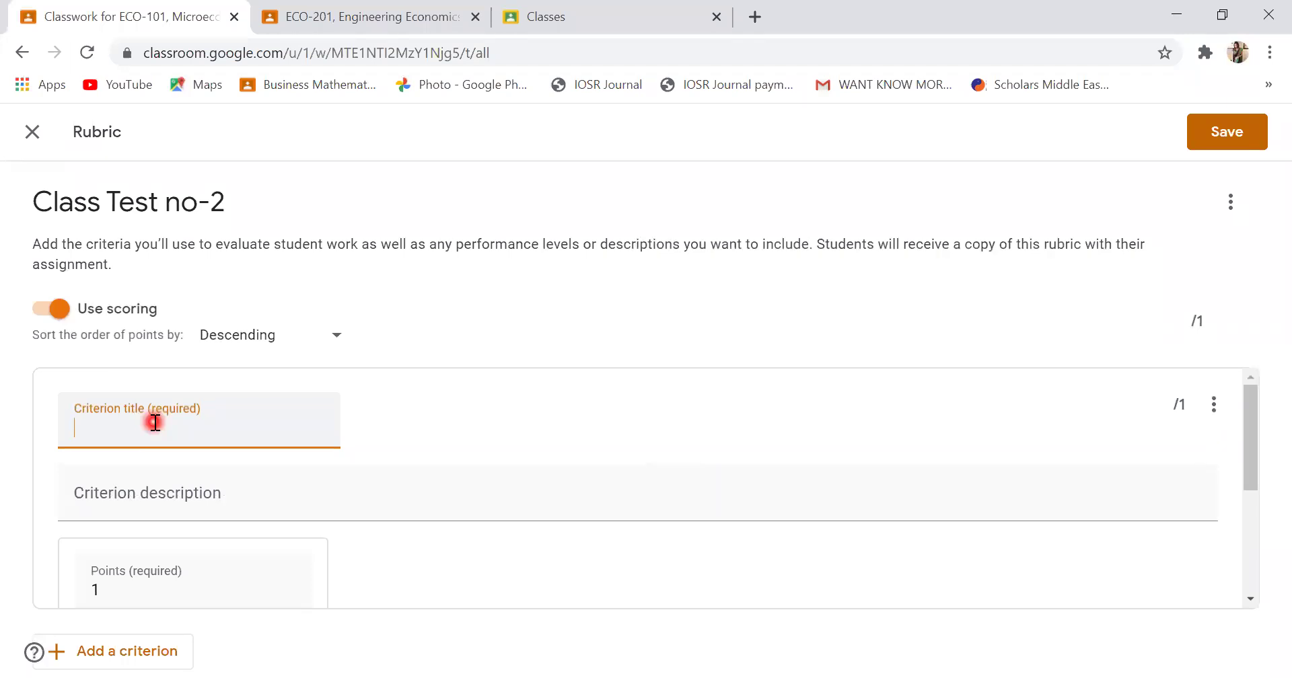
{"action": "type", "text": "Calculation of Cost of the"}
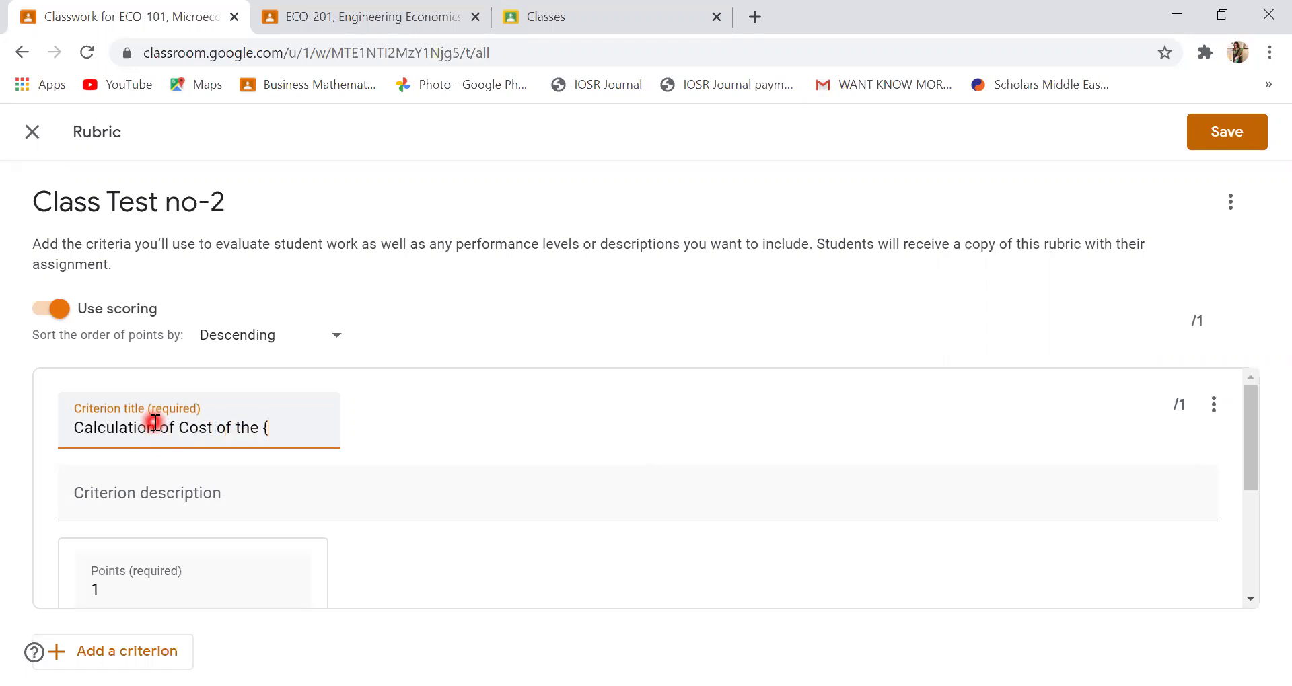
{"action": "type", "text": " Producti"}
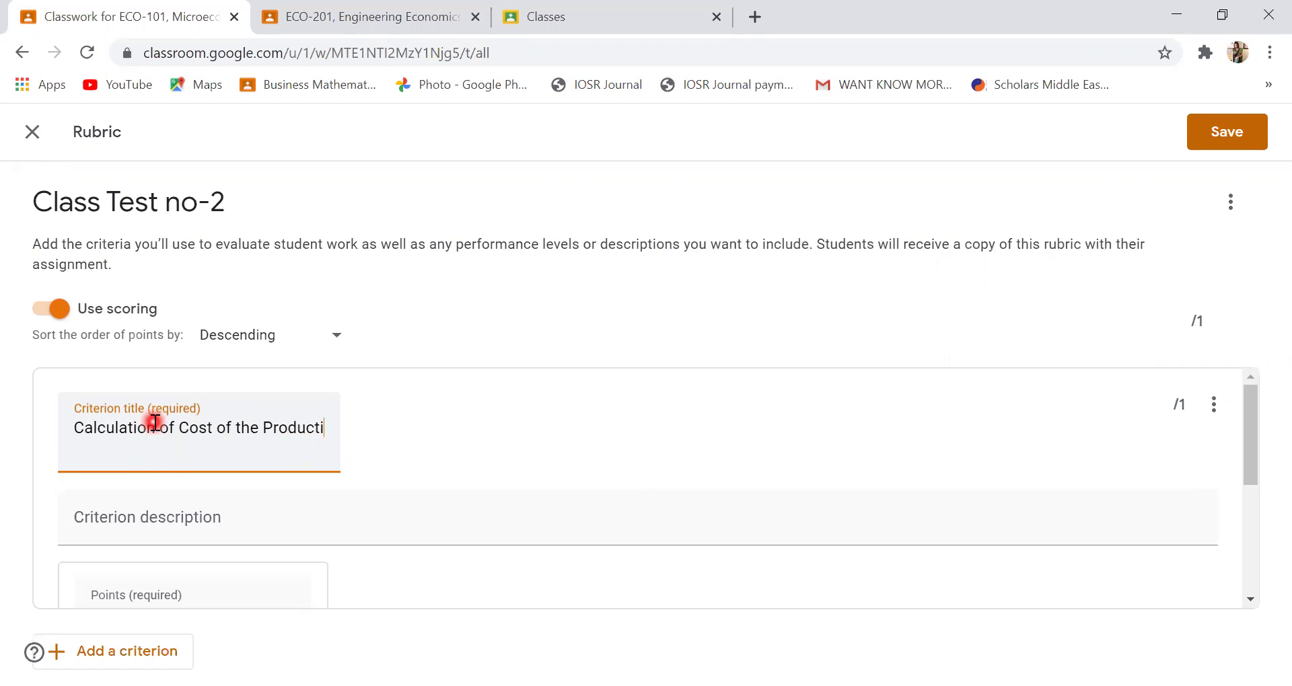
{"action": "type", "text": "on"}
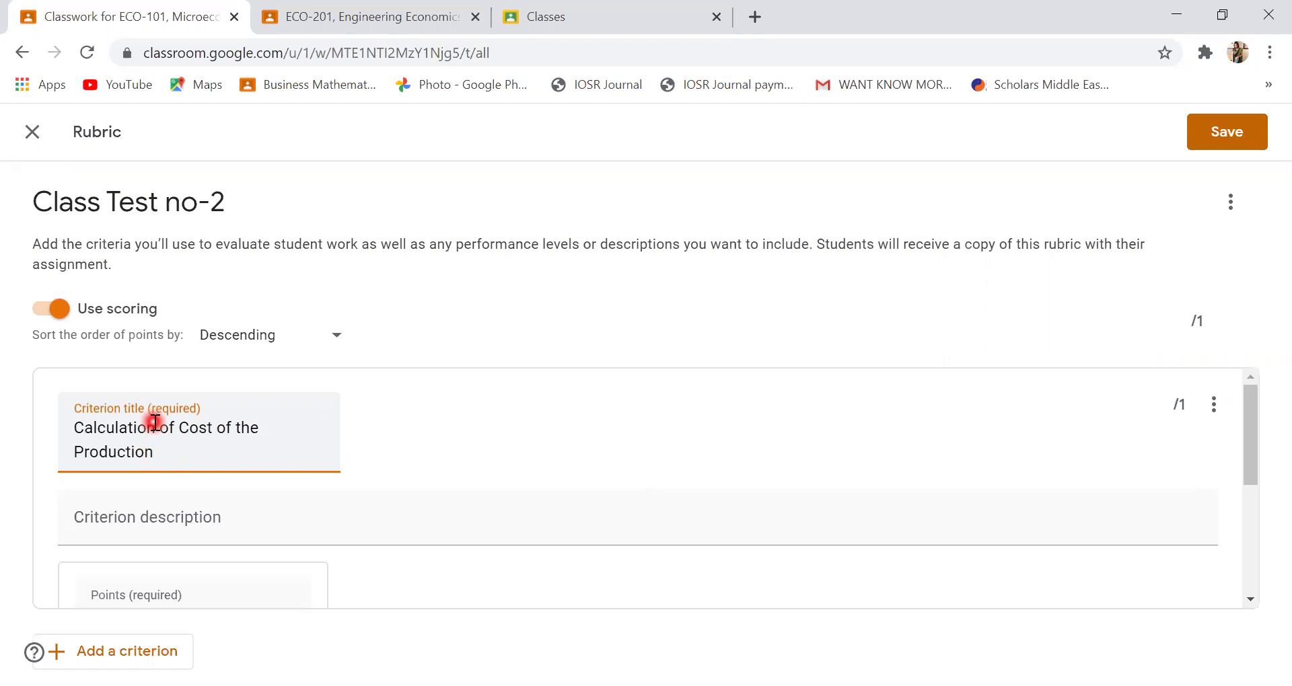
Enter "Calculation VC,AFC,AVC,AC and MC" as the first criterion's description.
{"action": "left_click", "coordinate": [108, 524]}
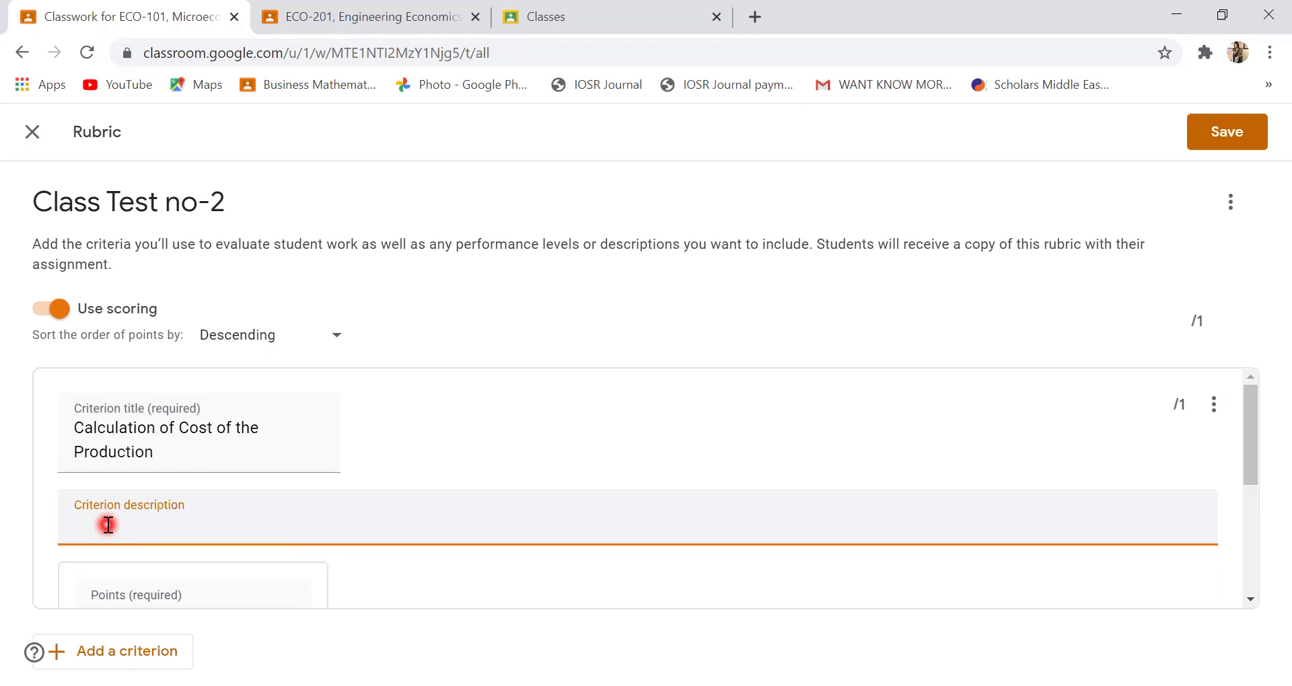
{"action": "type", "text": "Calculation VC,AFC<AVC<"}
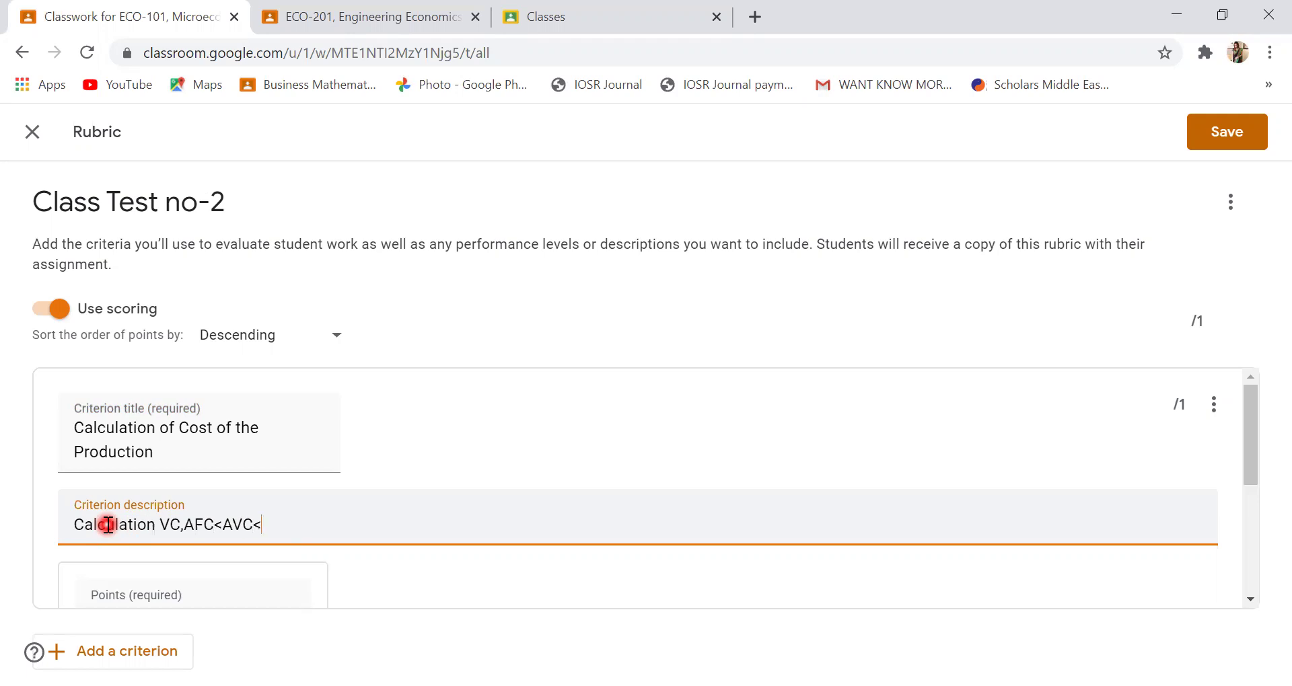
{"action": "type", "text": "AC"}
{"action": "key", "text": "BackSpace"}
{"action": "key", "text": "BackSpace"}
{"action": "key", "text": "BackSpace"}
{"action": "key", "text": "BackSpace"}
{"action": "key", "text": "BackSpace"}
{"action": "key", "text": "BackSpace"}
{"action": "key", "text": "BackSpace"}
{"action": "type", "text": ",AVC,AC and MC"}
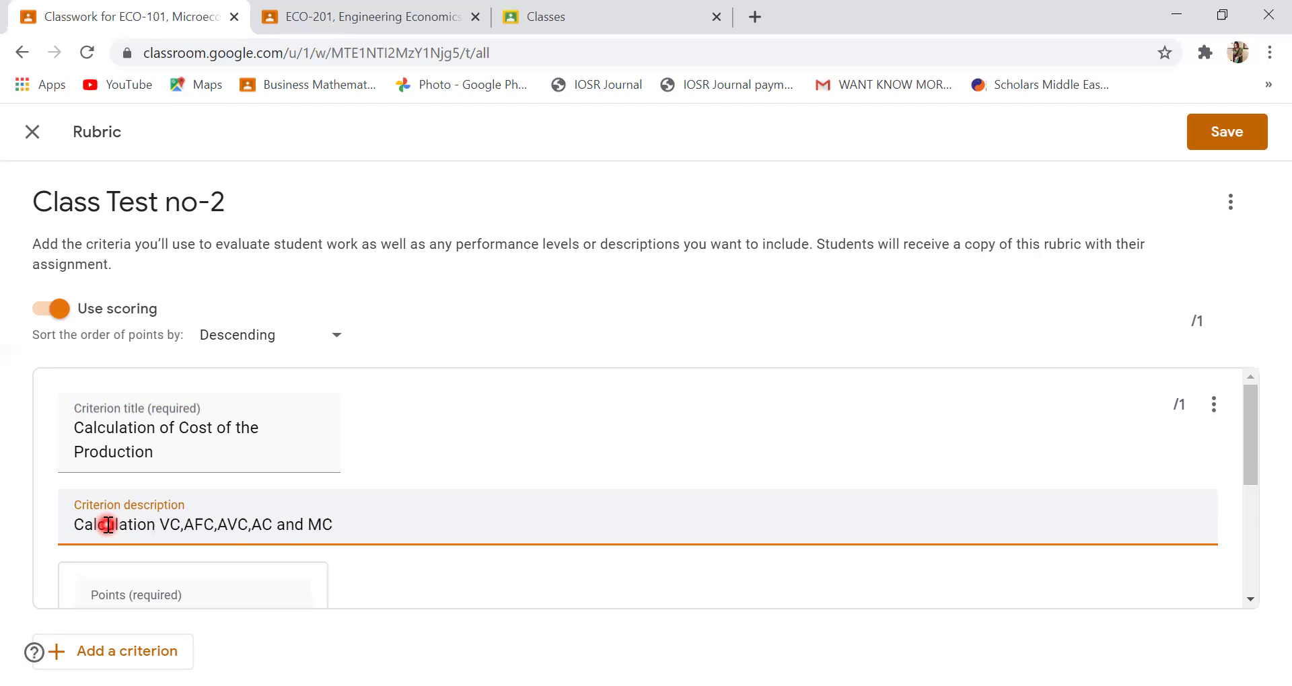
{"action": "type", "text": "whi"}
{"action": "key", "text": "BackSpace"}
{"action": "key", "text": "BackSpace"}
{"action": "key", "text": "BackSpace"}
Set the criterion's first rating level to 10 points and title it "Excellent".
{"action": "left_click", "coordinate": [1249, 599]}
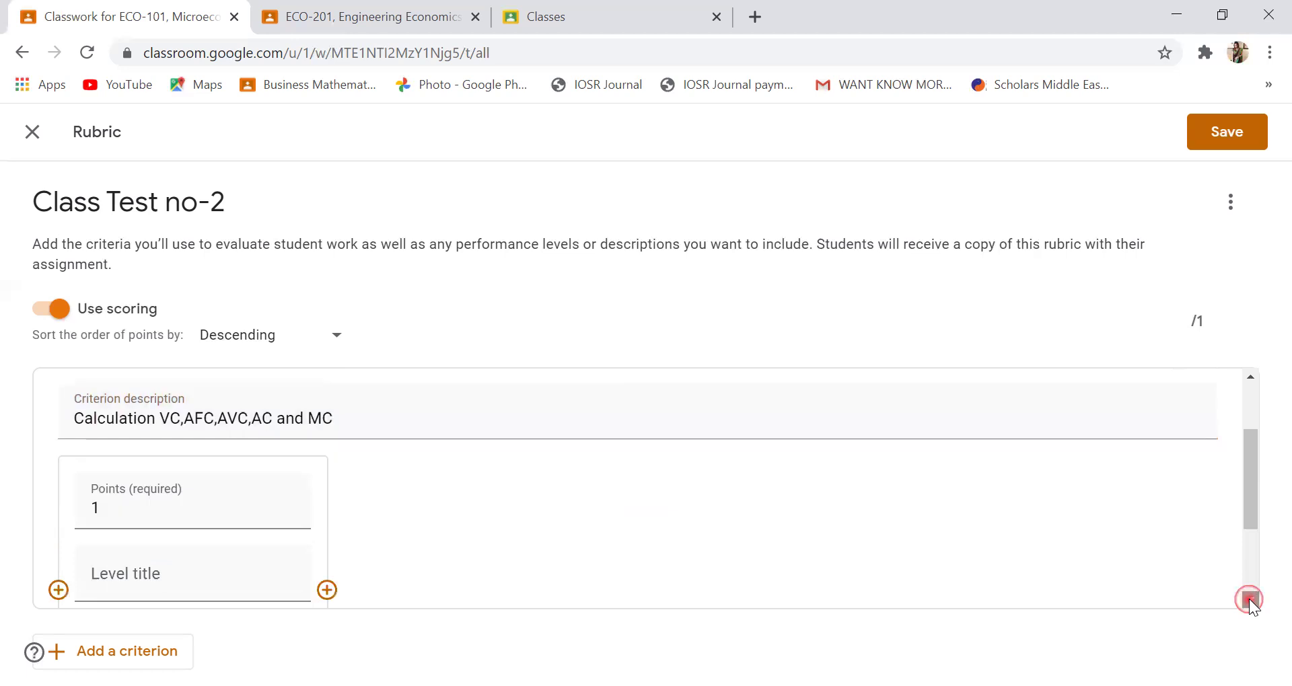
{"action": "left_click", "coordinate": [384, 500]}
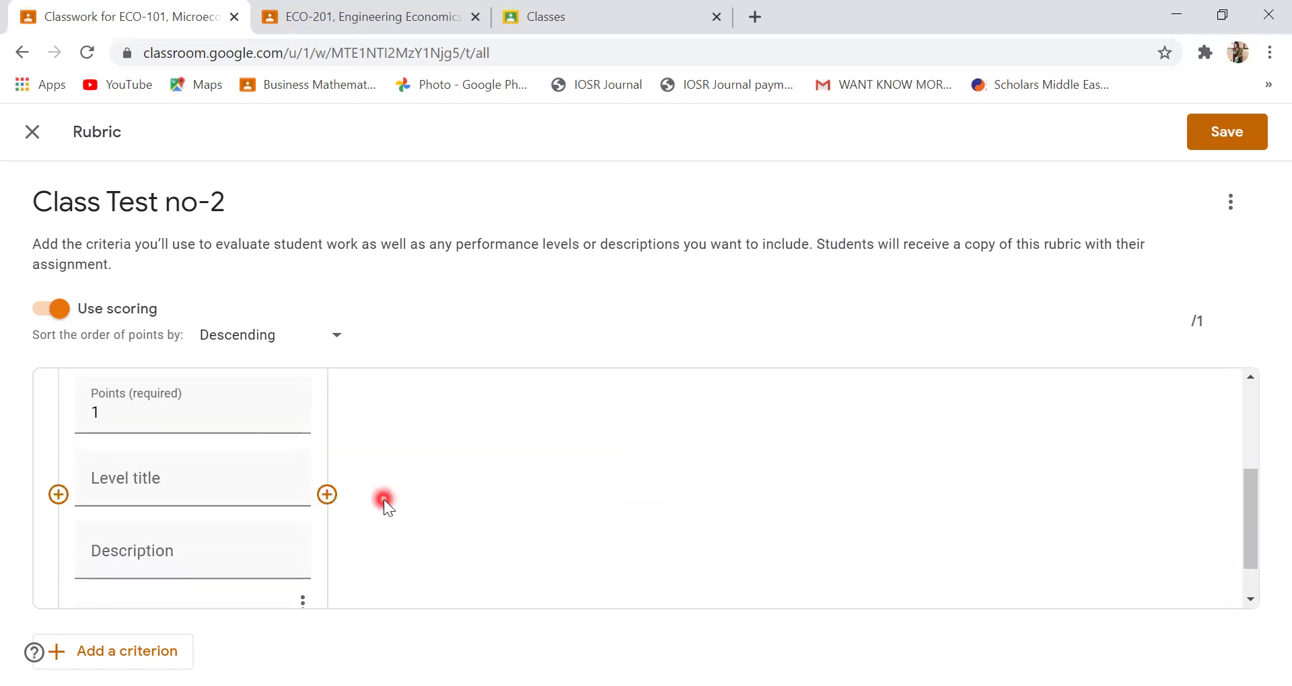
{"action": "left_click", "coordinate": [180, 425]}
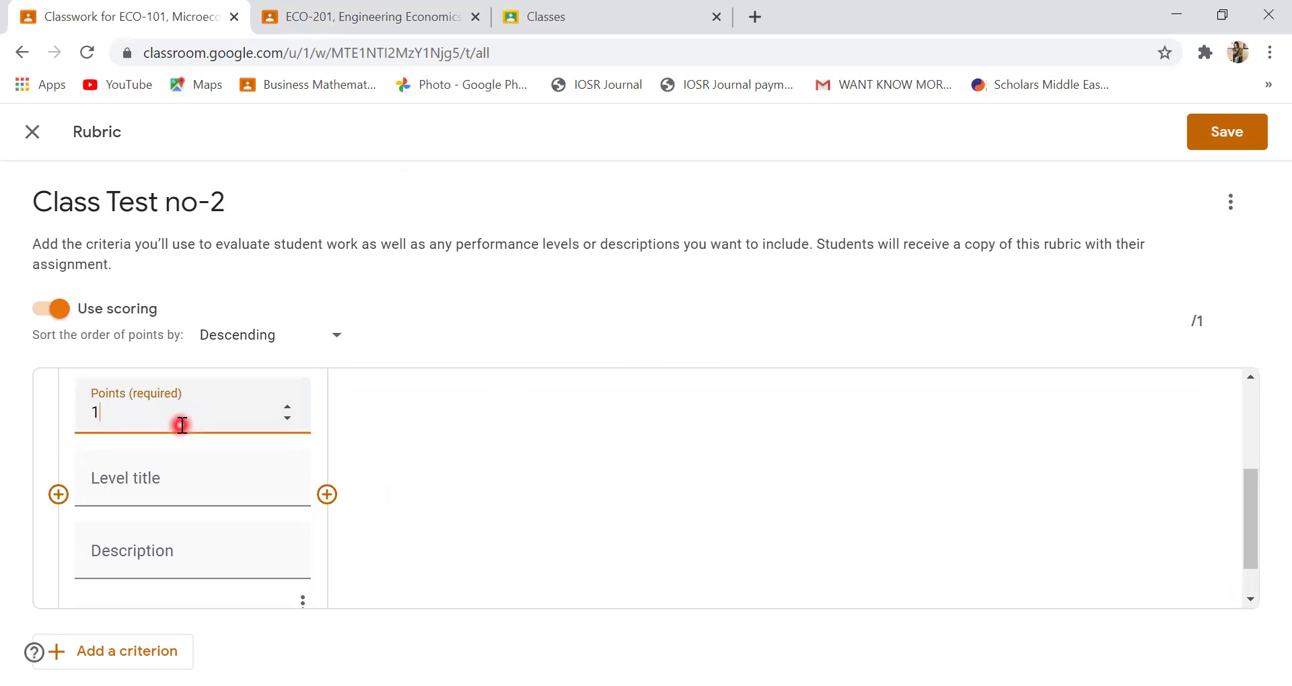
{"action": "type", "text": "0"}
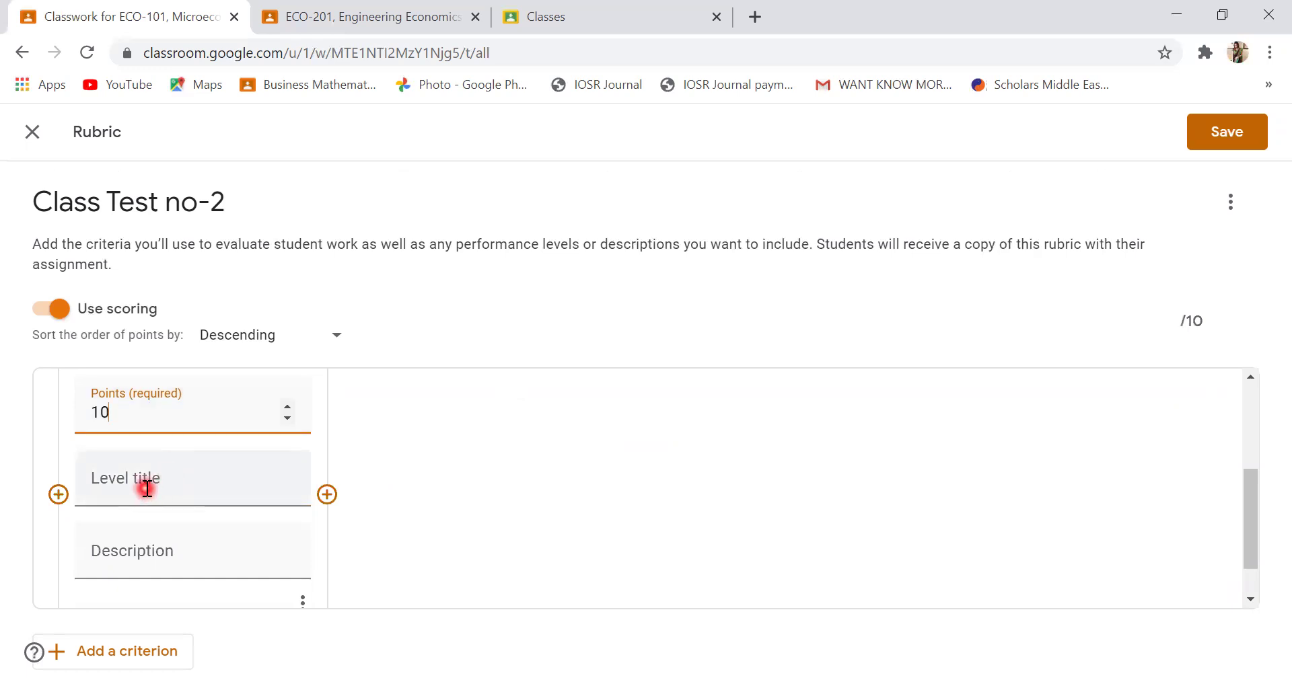
{"action": "left_click", "coordinate": [168, 477]}
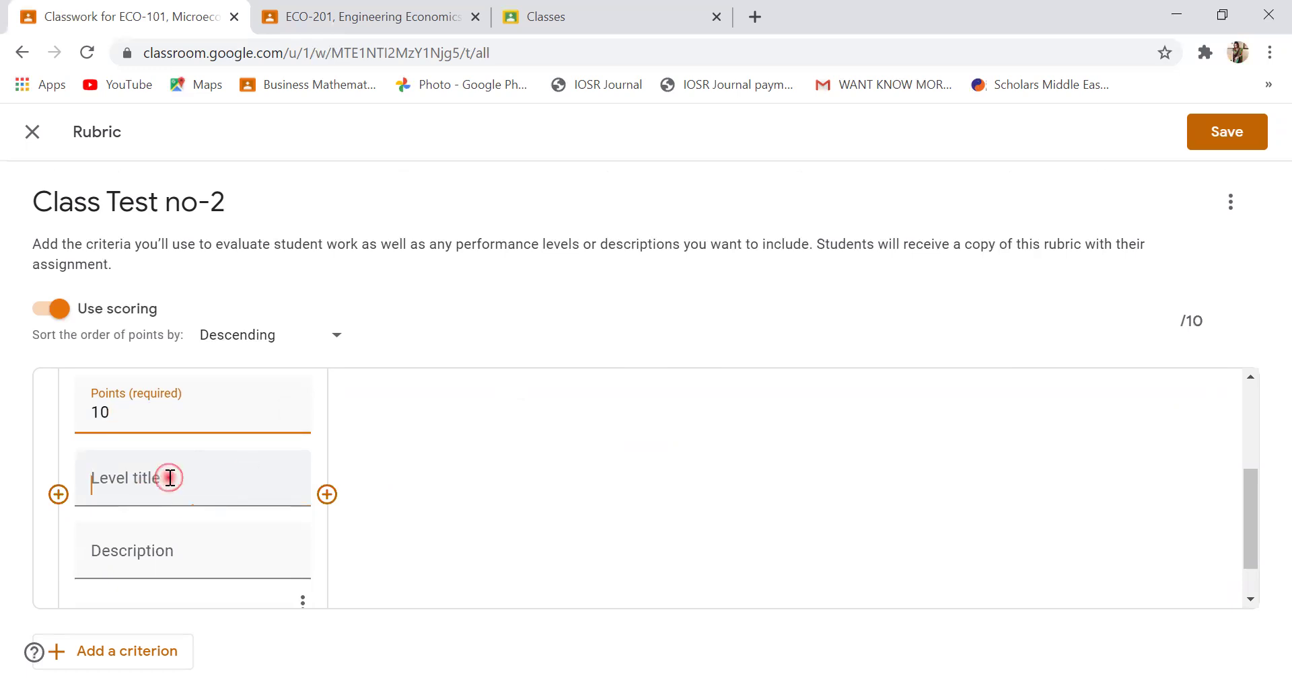
{"action": "type", "text": "Excelle"}
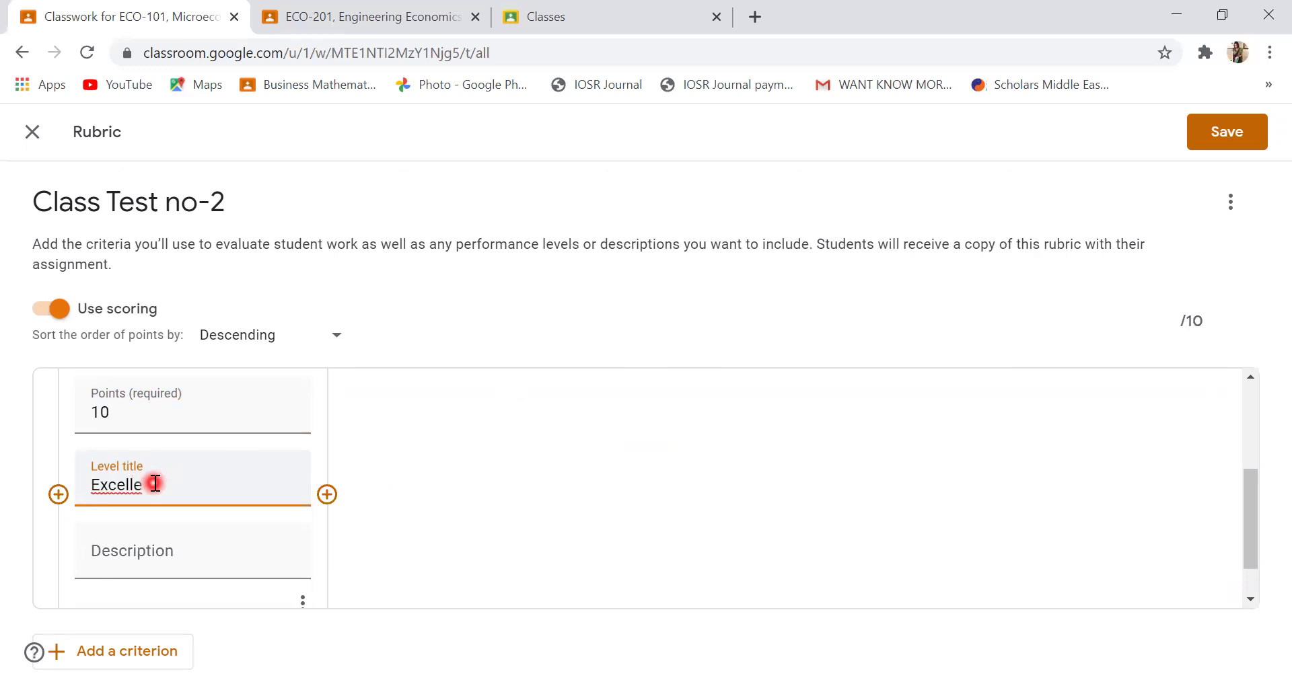
{"action": "type", "text": "nt"}
Describe the Excellent level as "Proper calculation of cost of production without any error".
{"action": "left_click", "coordinate": [111, 568]}
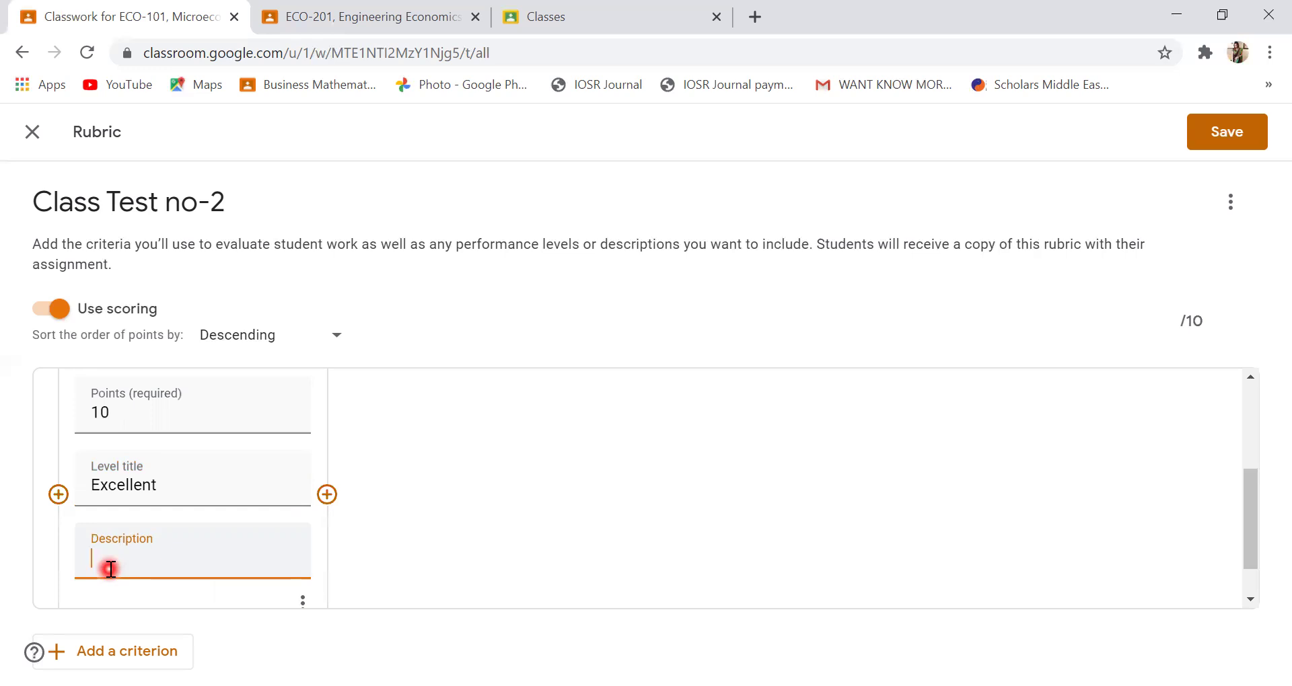
{"action": "type", "text": "Proper calculation of V"}
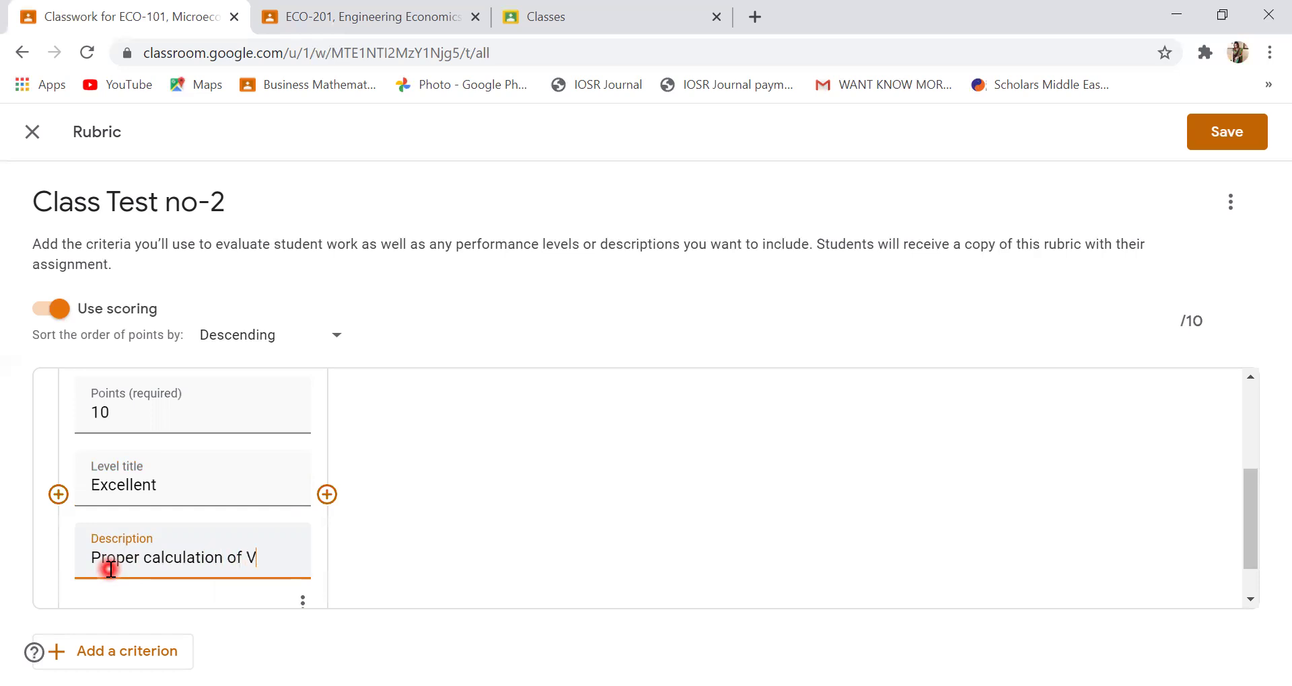
{"action": "key", "text": "BackSpace"}
{"action": "type", "text": "cost of p"}
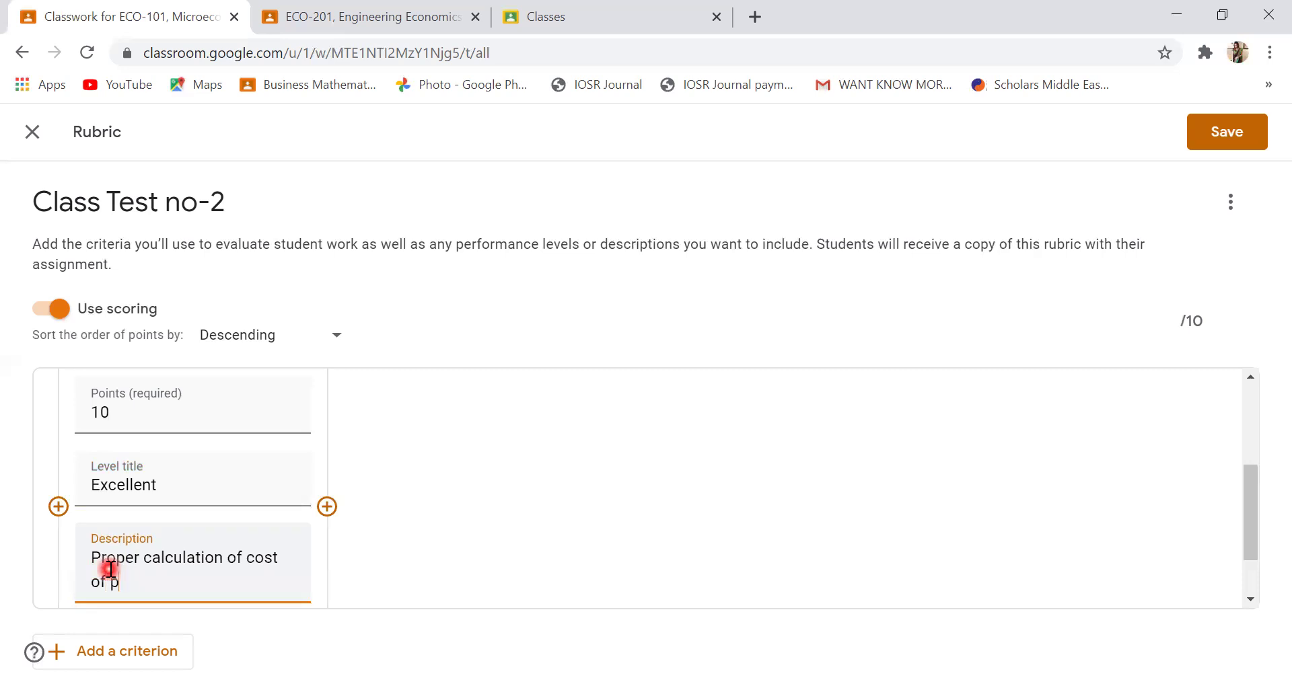
{"action": "type", "text": "roduction"}
{"action": "type", "text": " witho"}
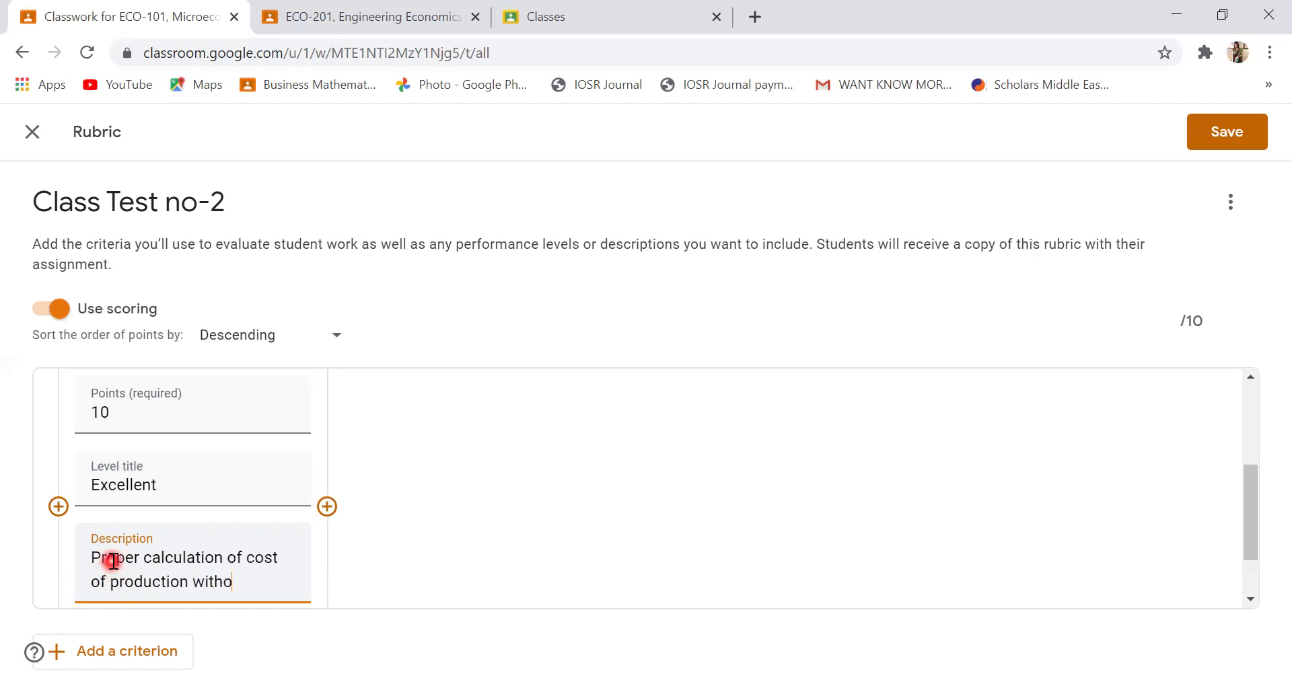
{"action": "type", "text": "ut any erro"}
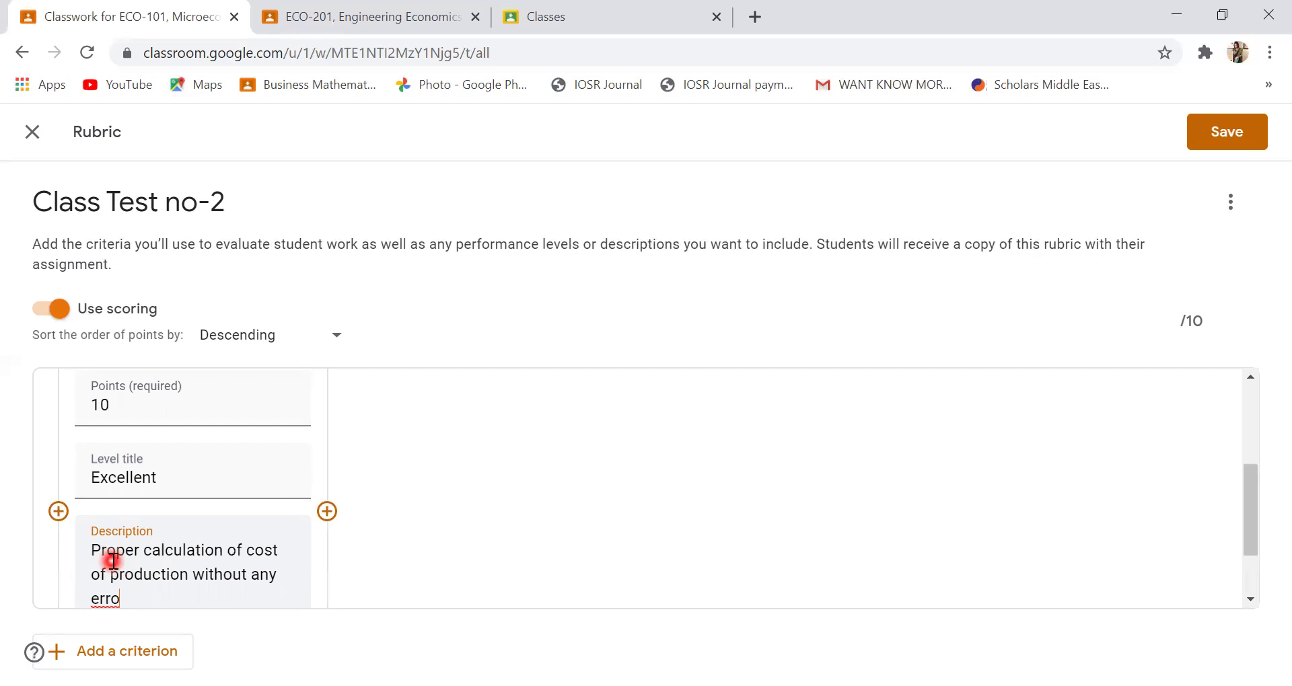
{"action": "type", "text": "r"}
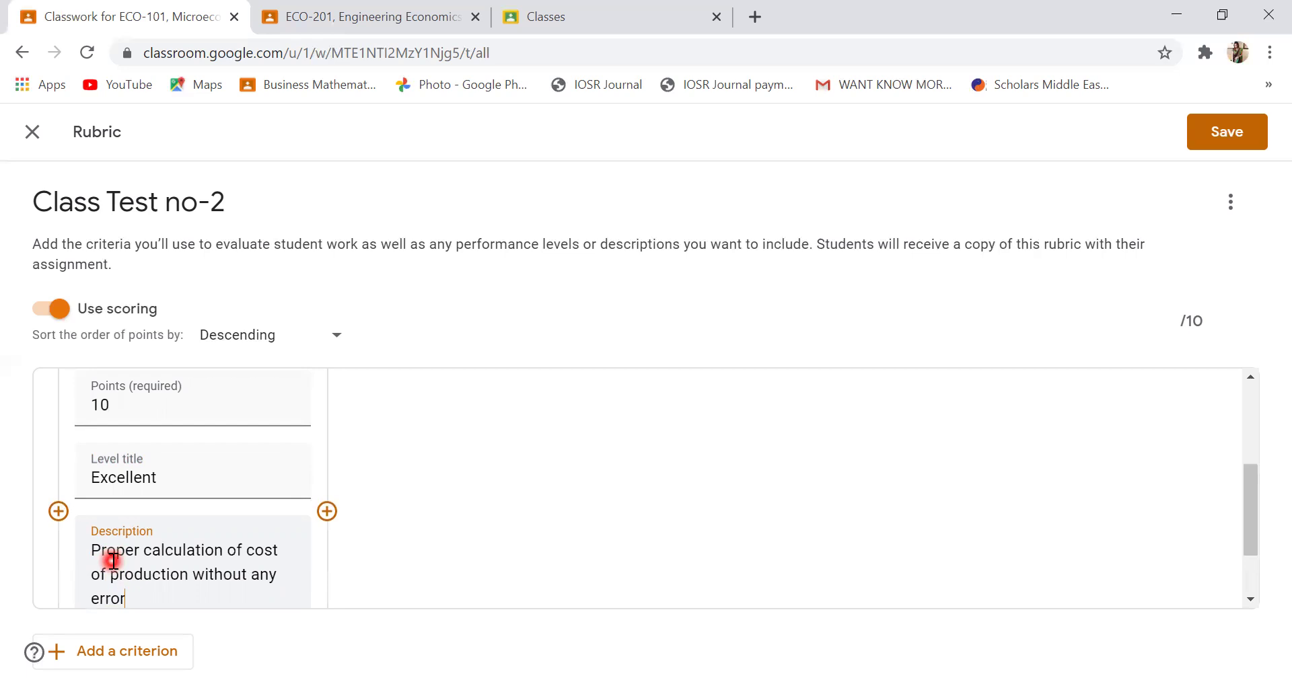
Add a second rating level after Excellent, worth 8 points and titled "Very Good".
{"action": "left_click", "coordinate": [328, 513]}
{"action": "left_click", "coordinate": [439, 403]}
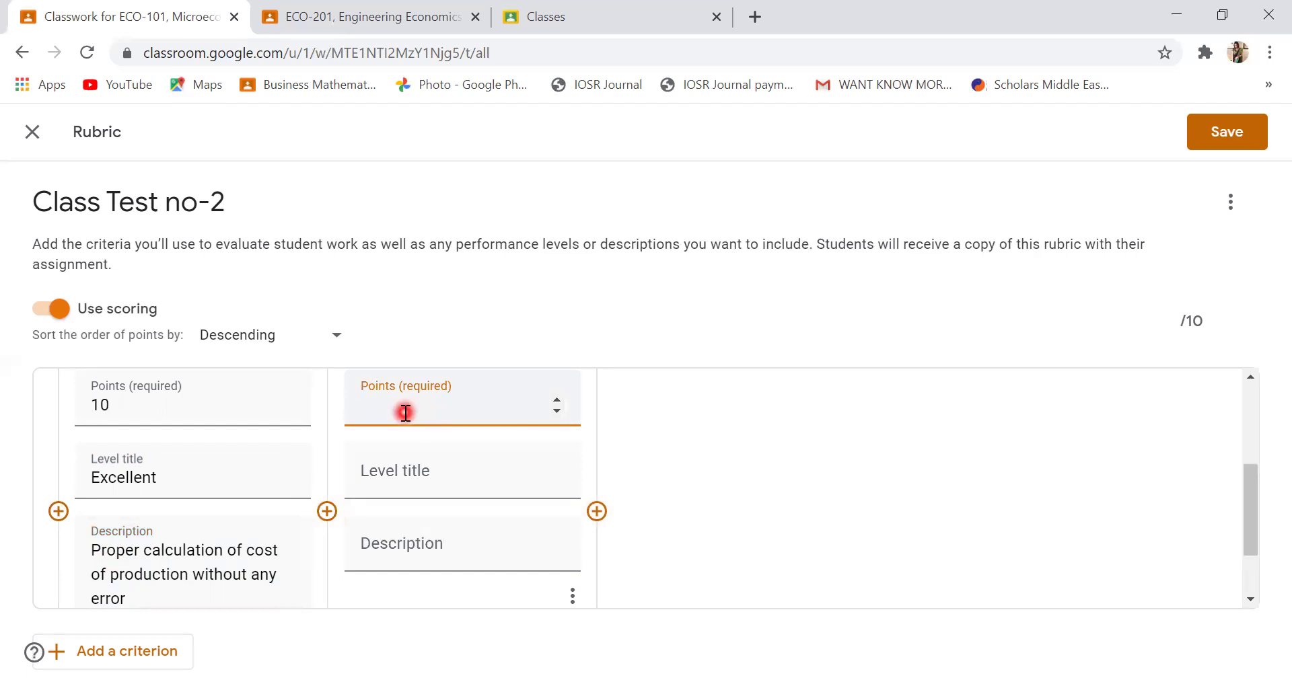
{"action": "type", "text": "8"}
{"action": "left_click", "coordinate": [397, 480]}
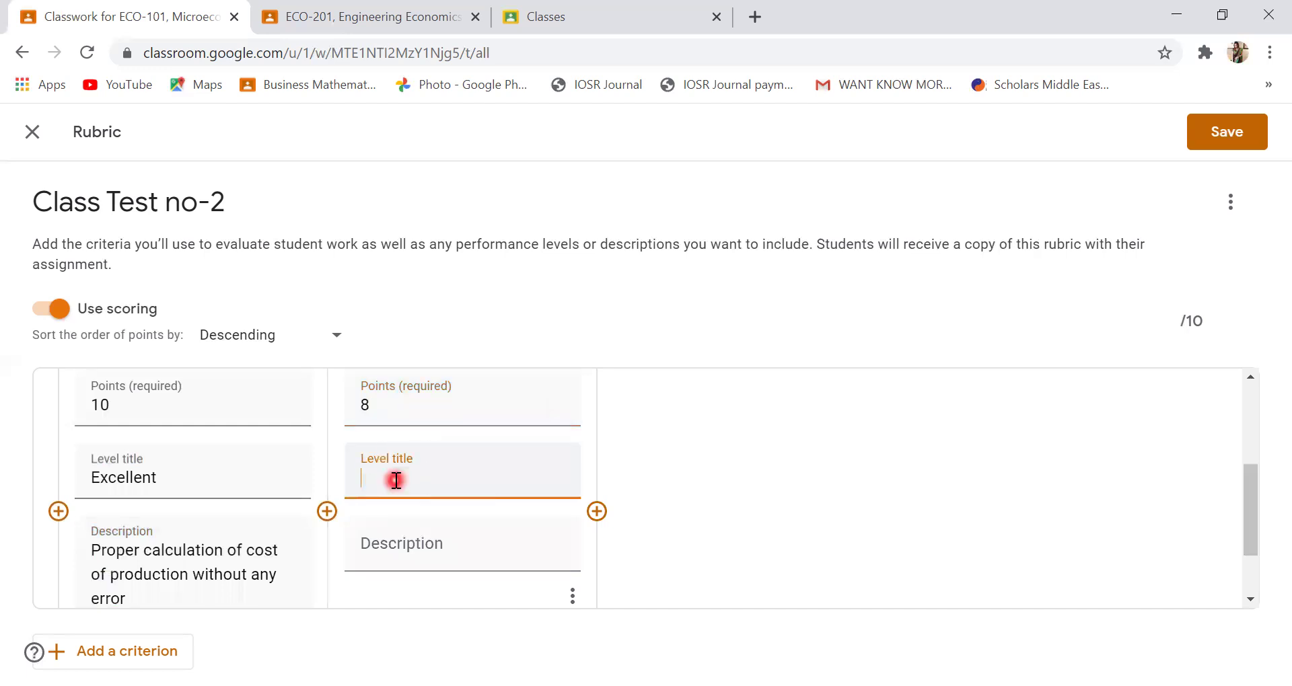
{"action": "type", "text": "Very Good"}
Copy the Excellent level's description into the Very Good level's description.
{"action": "left_click", "coordinate": [415, 563]}
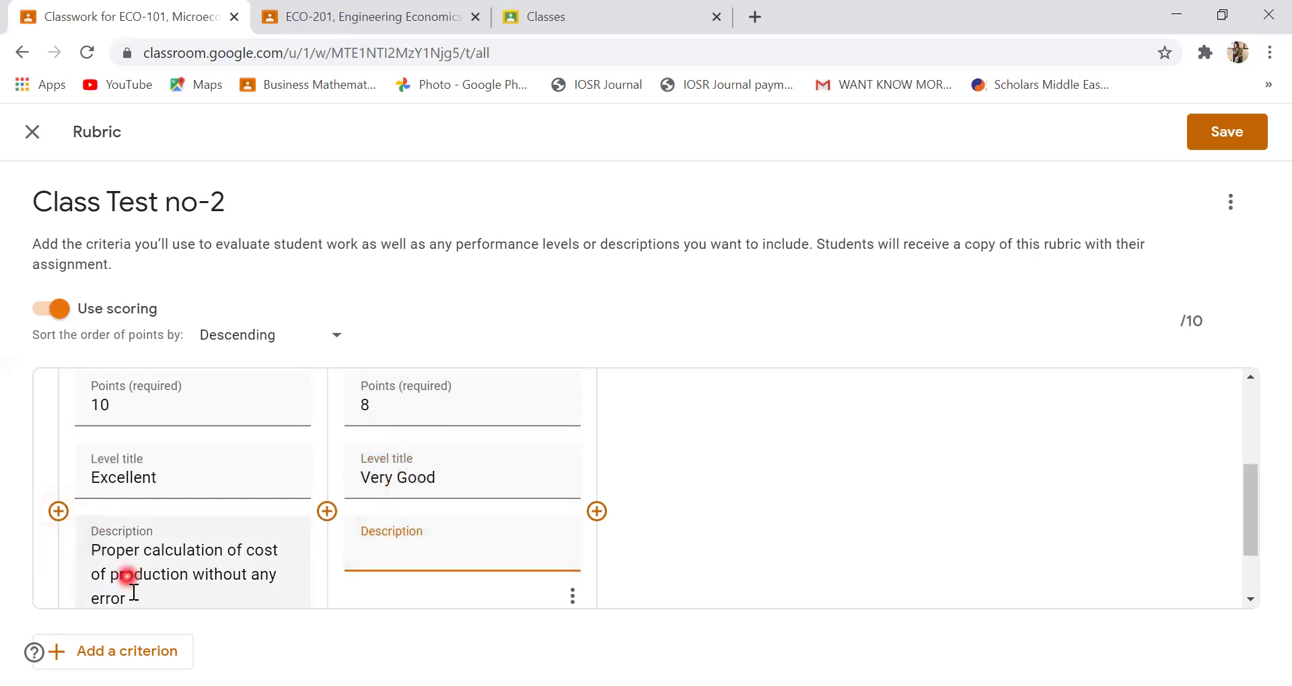
{"action": "left_click_drag", "start_coordinate": [127, 599], "coordinate": [98, 555]}
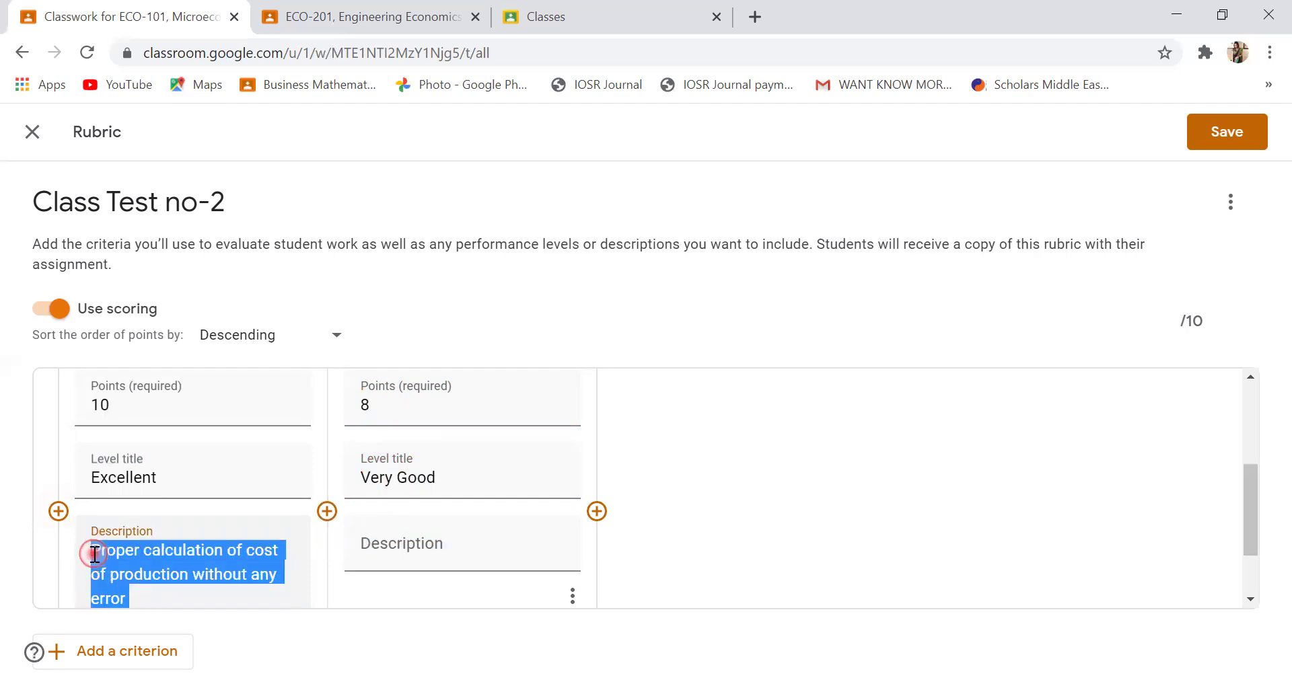
{"action": "right_click", "coordinate": [131, 554]}
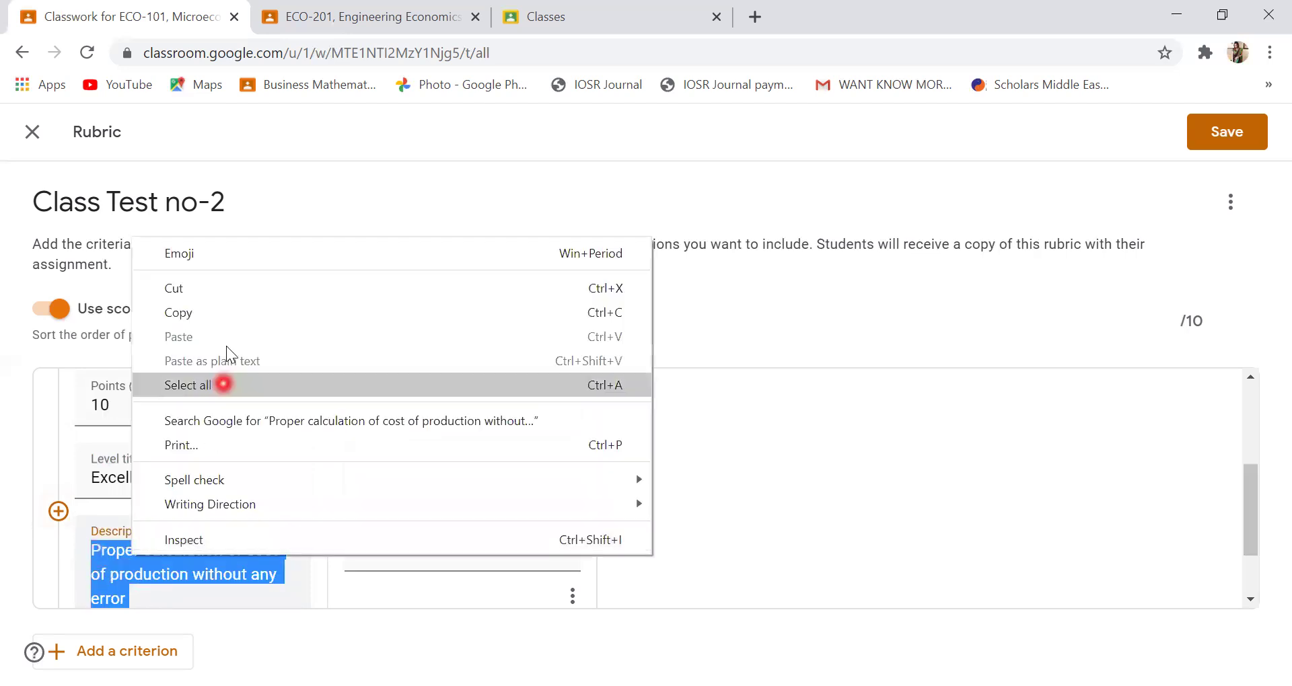
{"action": "left_click", "coordinate": [226, 312]}
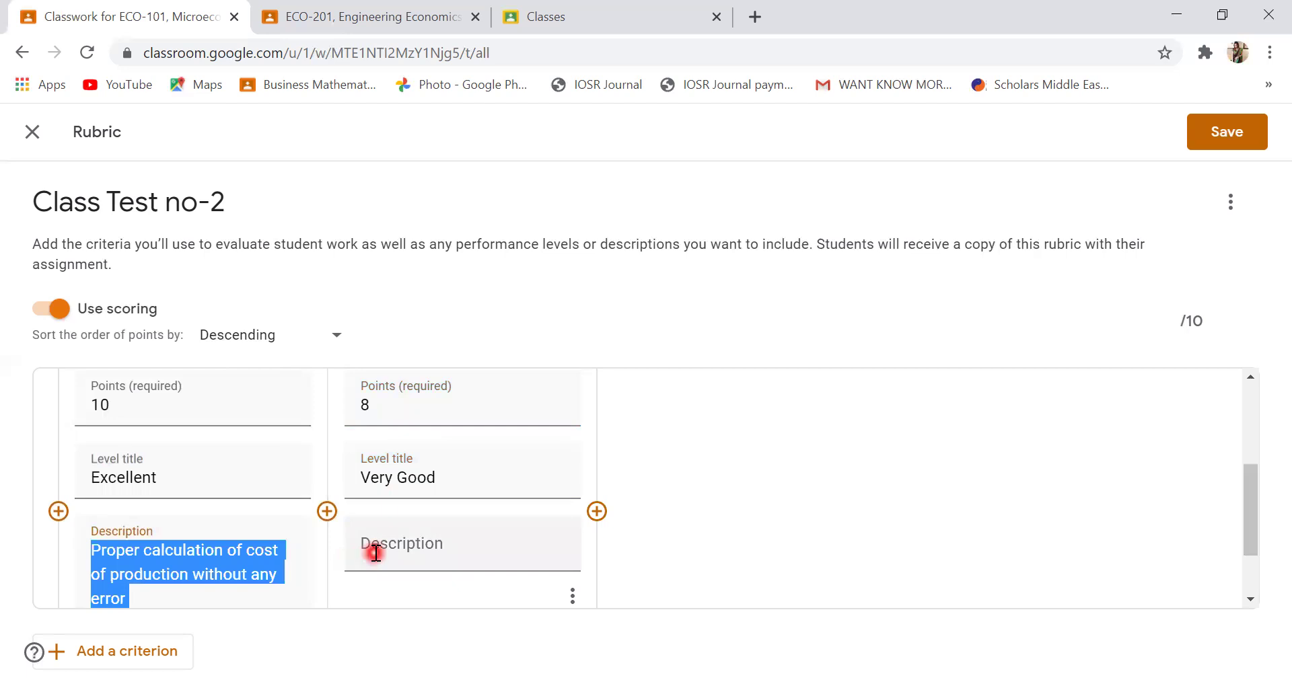
{"action": "left_click", "coordinate": [374, 556]}
{"action": "right_click", "coordinate": [374, 553]}
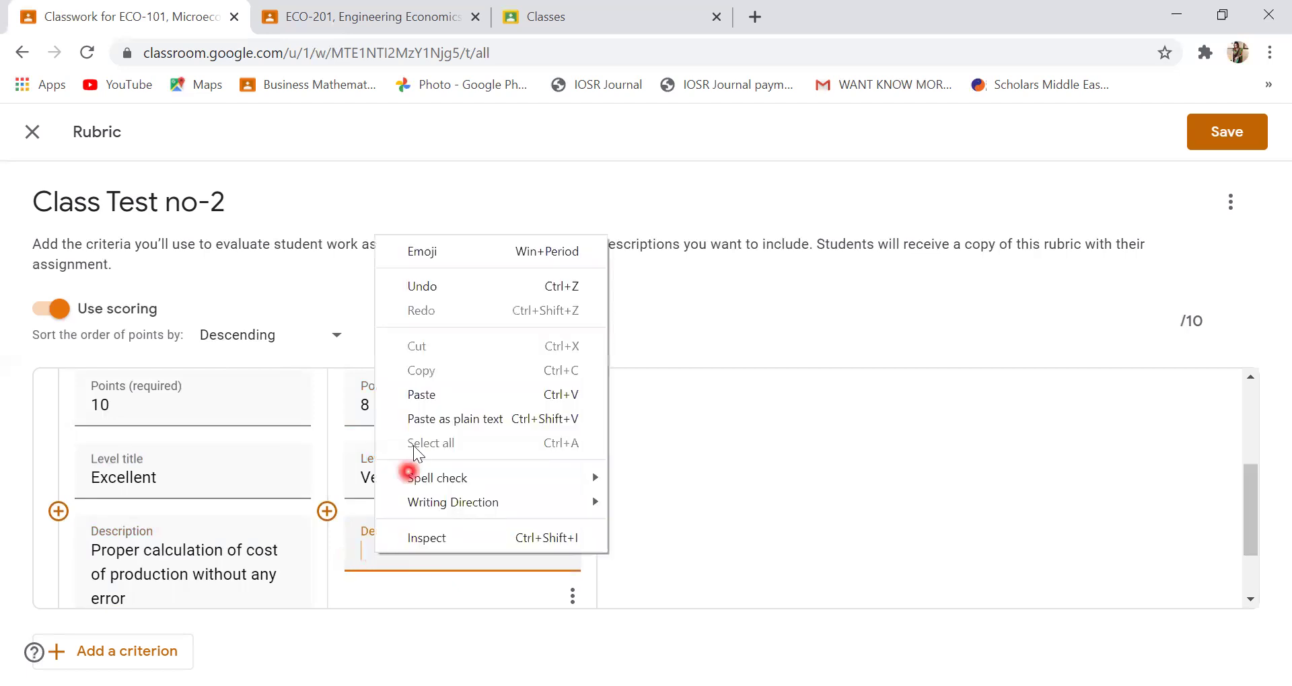
{"action": "left_click", "coordinate": [451, 396]}
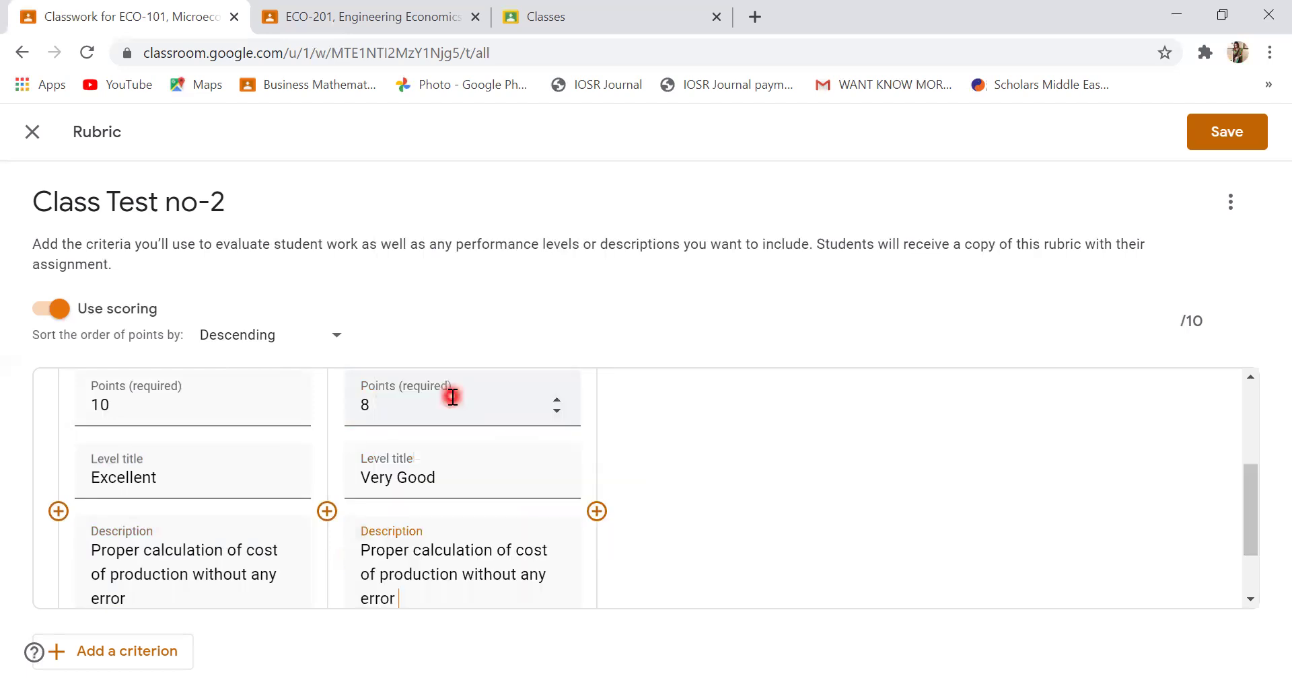
Reword the Very Good level's description to "Proper calculation of cost of production with two or more mistakes".
{"action": "left_click", "coordinate": [519, 576]}
{"action": "key", "text": "BackSpace"}
{"action": "key", "text": "BackSpace"}
{"action": "key", "text": "BackSpace"}
{"action": "key", "text": "BackSpace"}
{"action": "key", "text": "BackSpace"}
{"action": "key", "text": "BackSpace"}
{"action": "key", "text": "BackSpace"}
{"action": "key", "text": "BackSpace"}
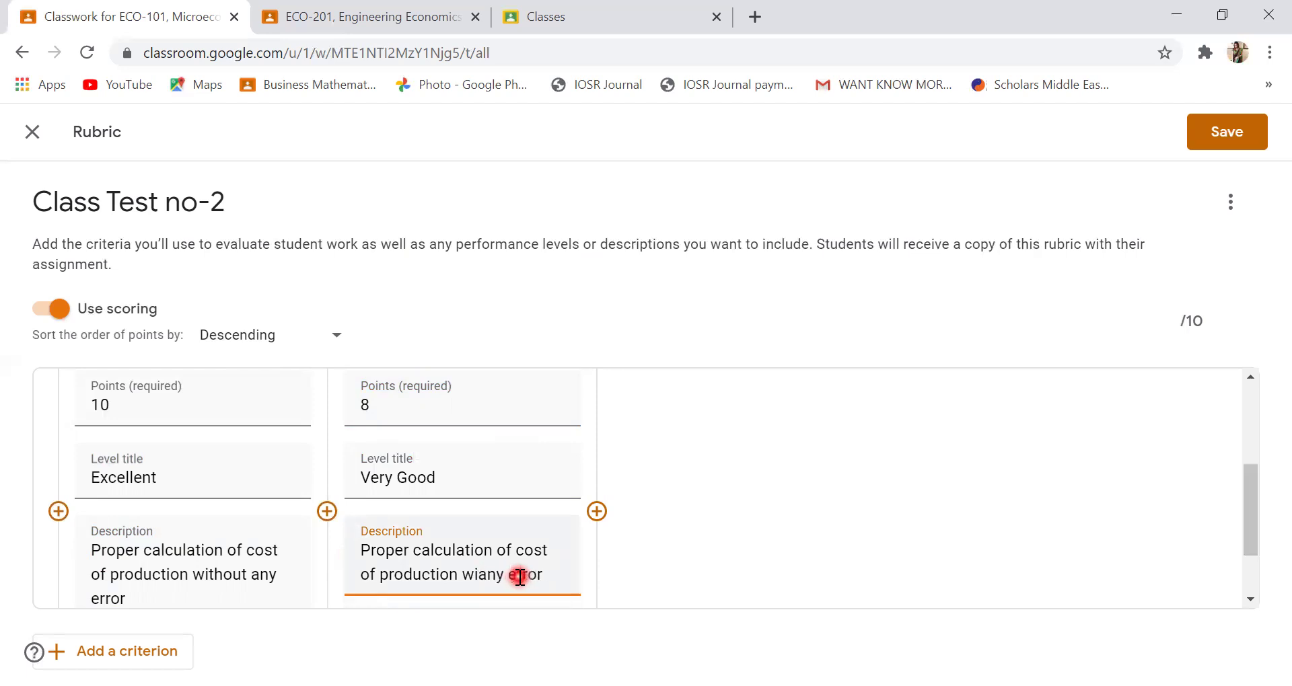
{"action": "key", "text": "BackSpace"}
{"action": "type", "text": "with"}
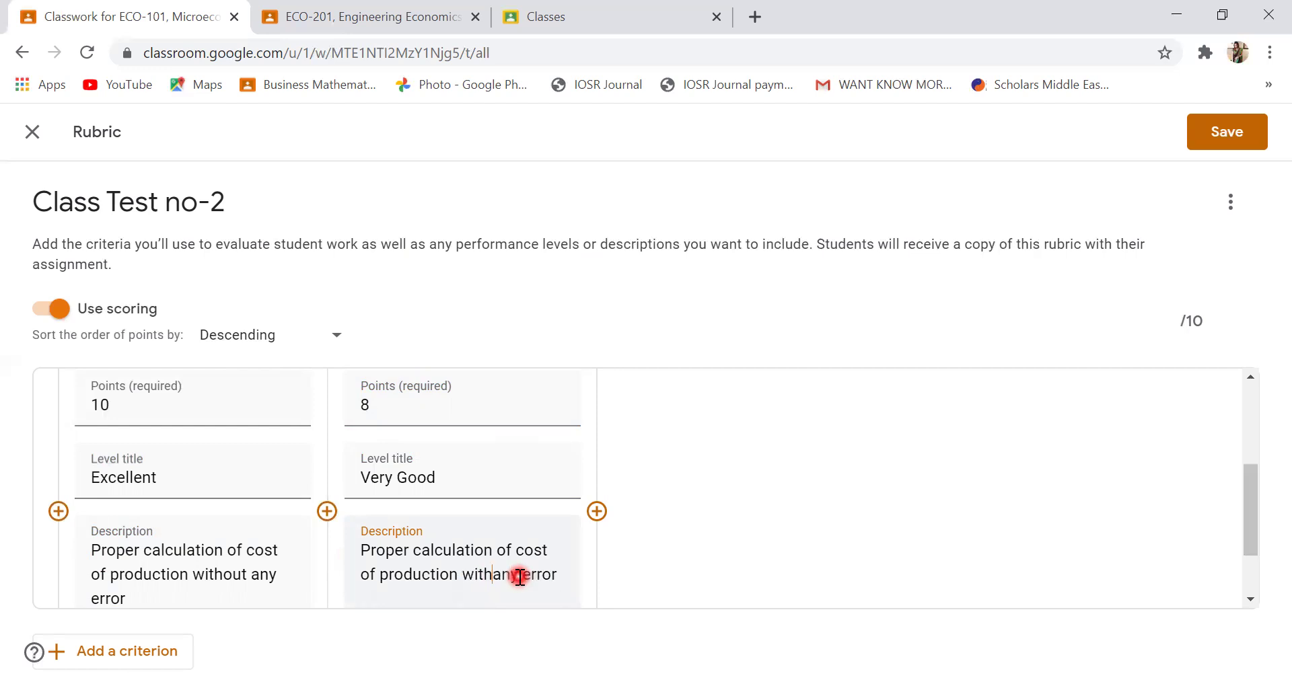
{"action": "type", "text": " two or "}
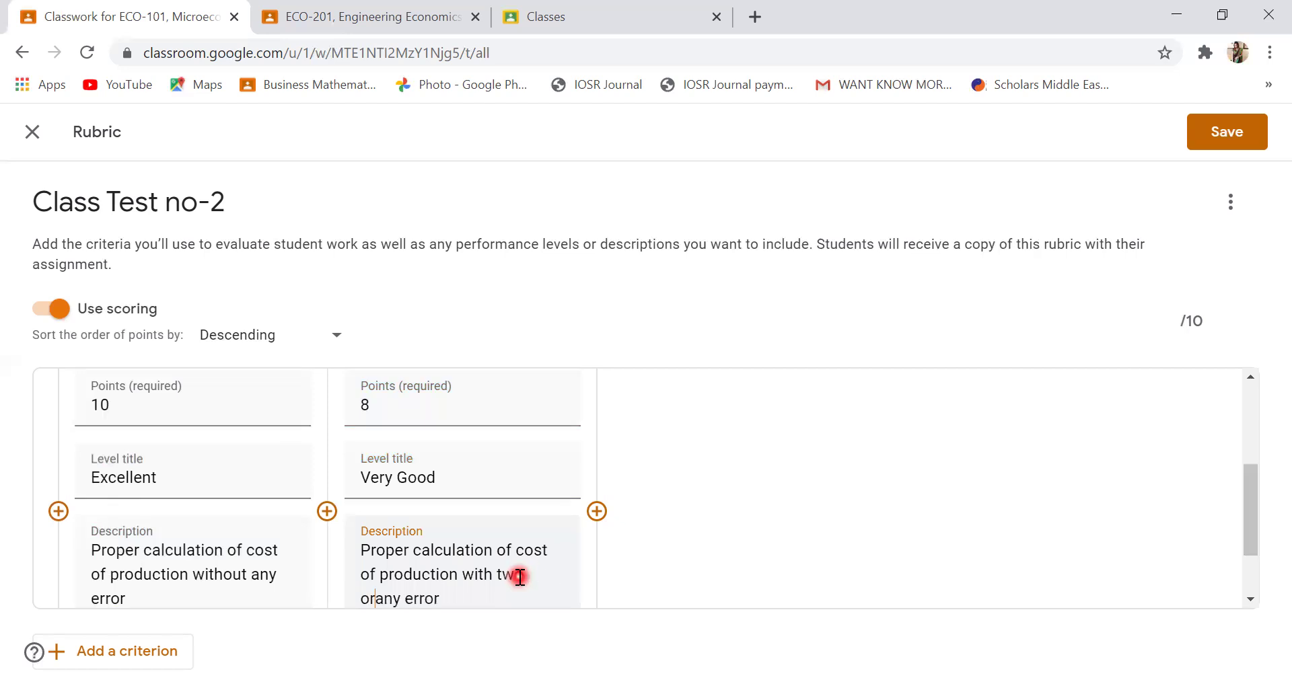
{"action": "type", "text": "more"}
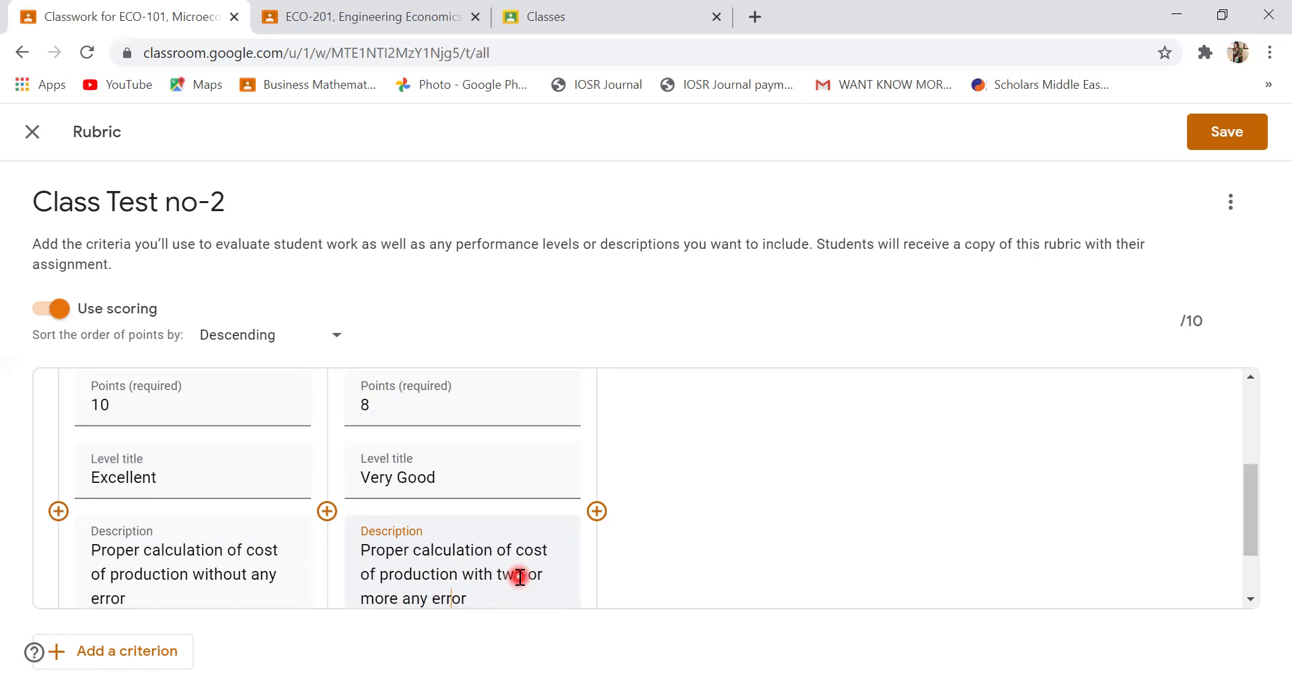
{"action": "key", "text": "BackSpace"}
{"action": "key", "text": "BackSpace"}
{"action": "key", "text": "BackSpace"}
{"action": "key", "text": "BackSpace"}
{"action": "key", "text": "BackSpace"}
{"action": "key", "text": "BackSpace"}
{"action": "key", "text": "BackSpace"}
{"action": "key", "text": "BackSpace"}
{"action": "key", "text": "BackSpace"}
{"action": "type", "text": "mistakes"}
Add three more rating levels after Very Good, worth 6, 4 and 2 points.
{"action": "left_click", "coordinate": [597, 512]}
{"action": "left_click", "coordinate": [641, 406]}
{"action": "type", "text": "6"}
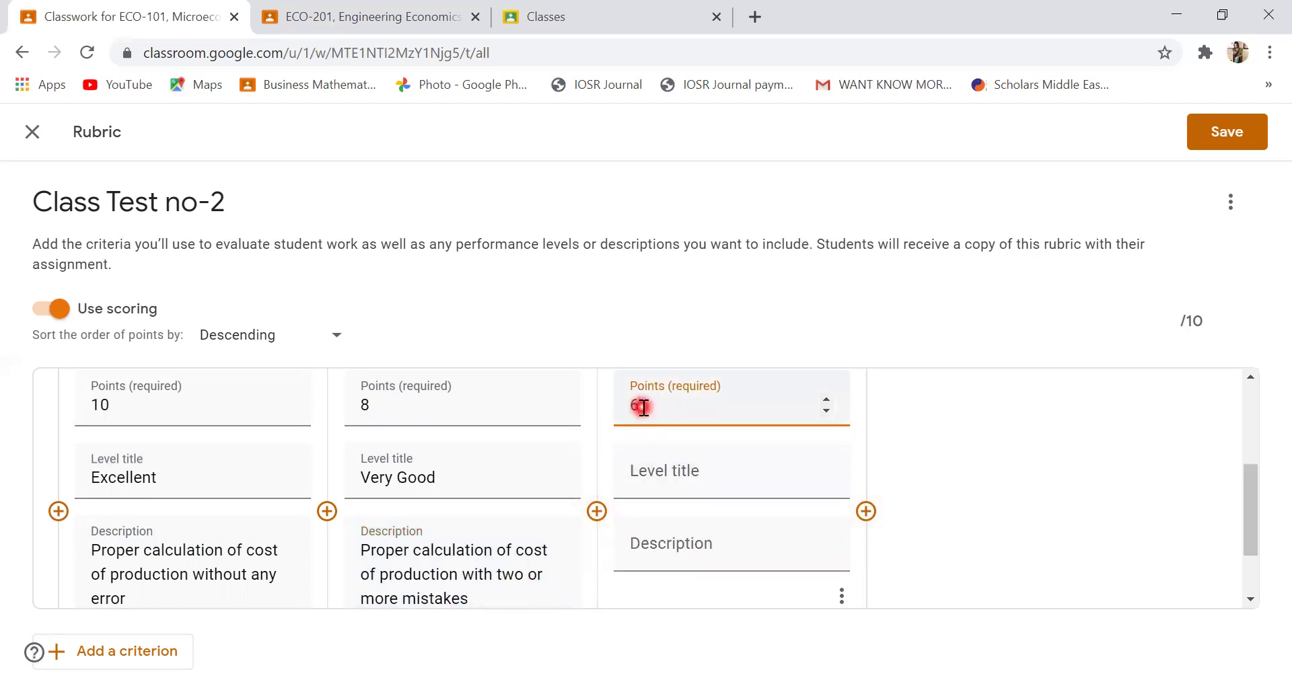
{"action": "left_click", "coordinate": [867, 513]}
{"action": "left_click", "coordinate": [927, 408]}
{"action": "type", "text": "4"}
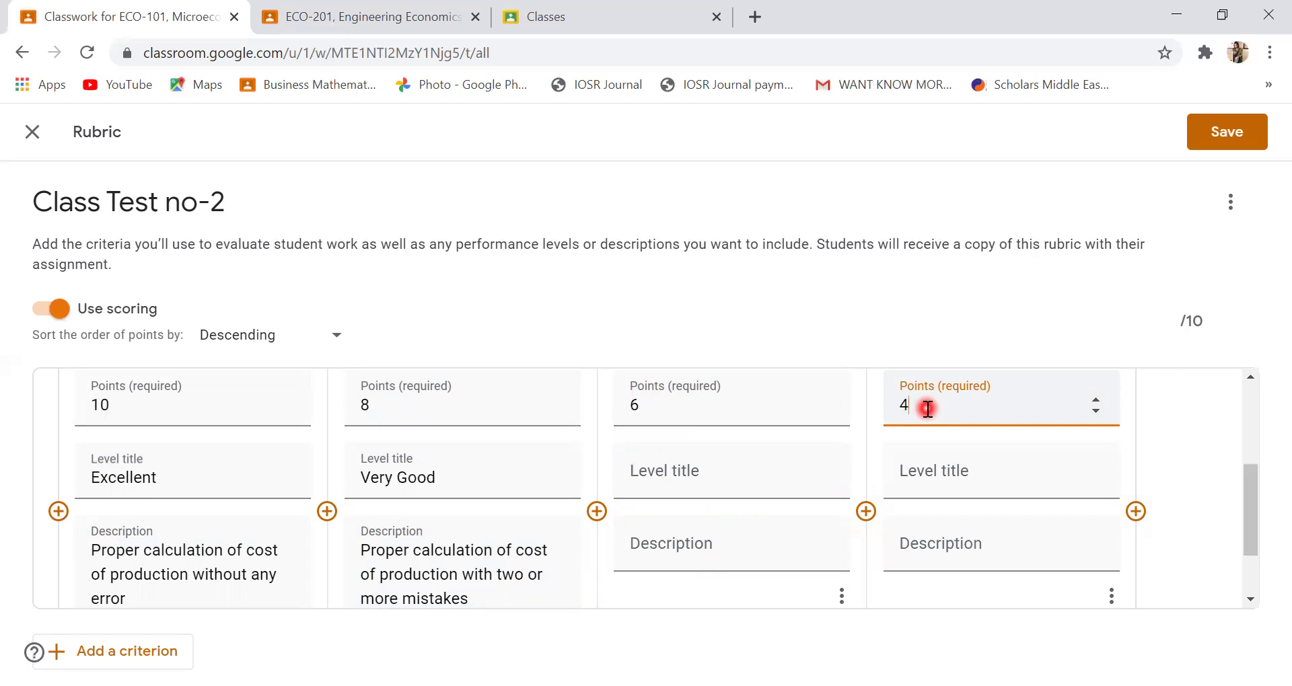
{"action": "left_click", "coordinate": [1135, 511]}
{"action": "left_click", "coordinate": [1050, 404]}
{"action": "type", "text": "2"}
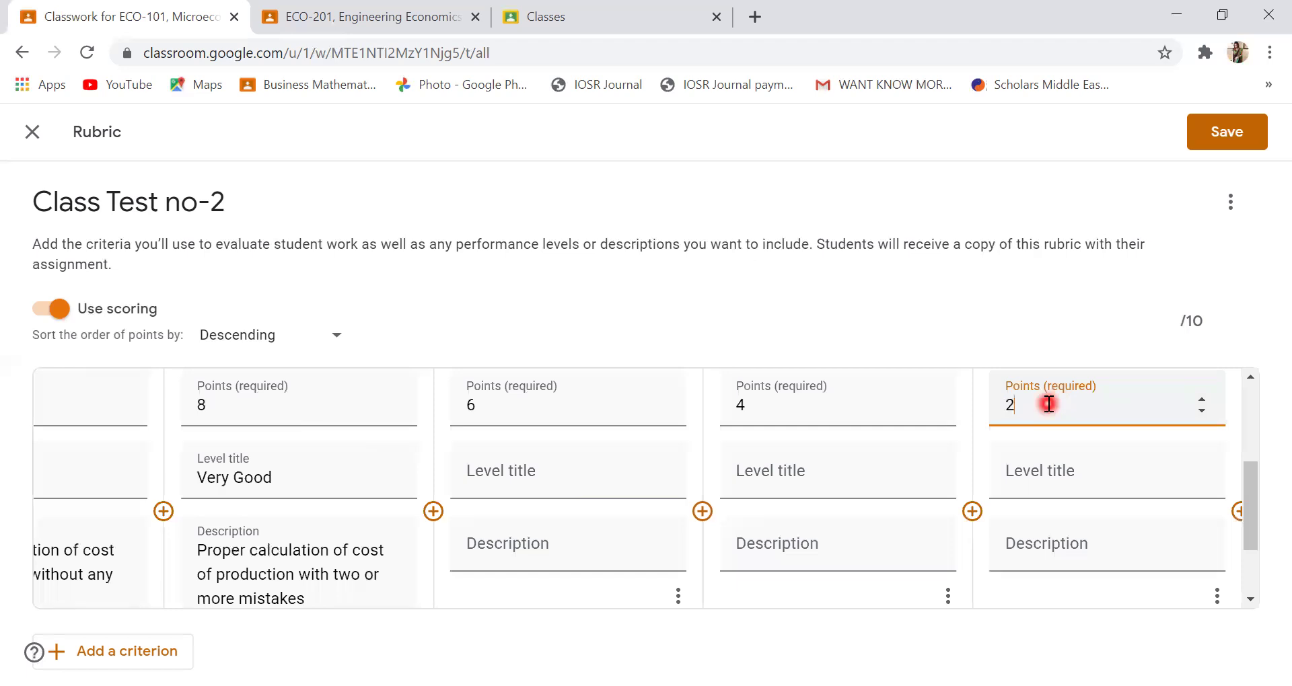
Title the 6-point level "Good", the 4-point level "Average" and the 2-point level "Fair".
{"action": "left_click", "coordinate": [484, 488]}
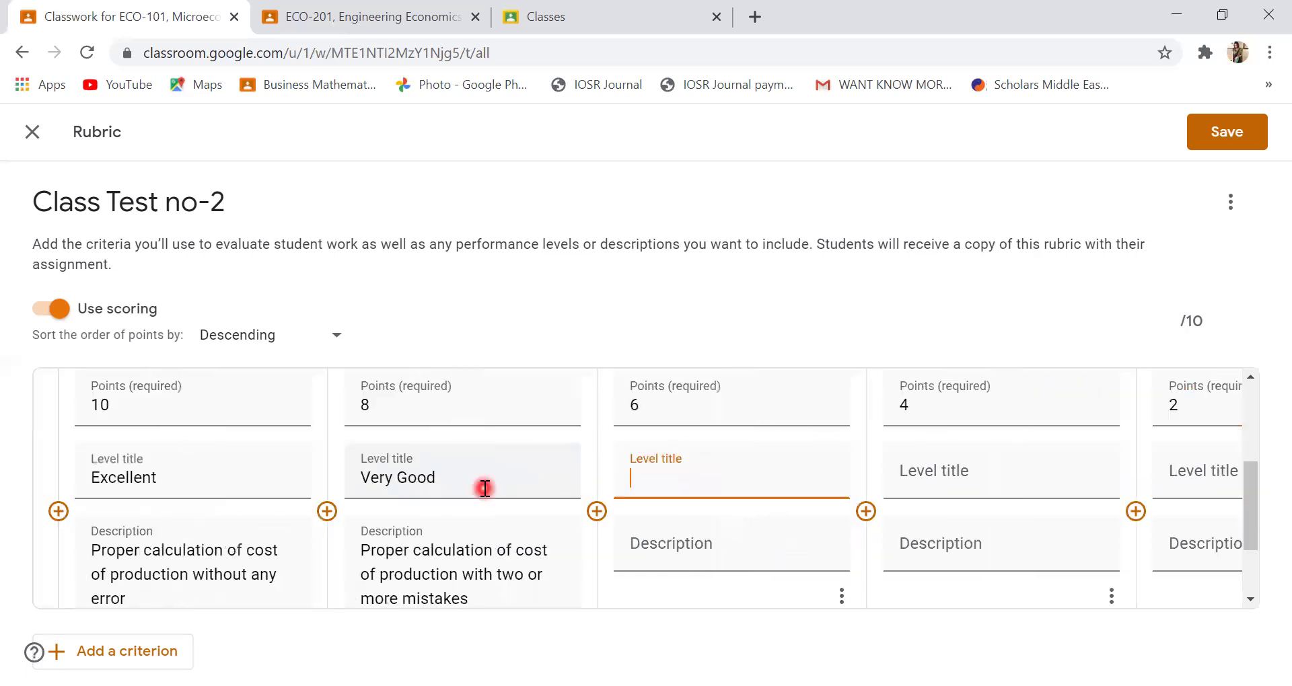
{"action": "type", "text": "g"}
{"action": "key", "text": "BackSpace"}
{"action": "type", "text": "Good"}
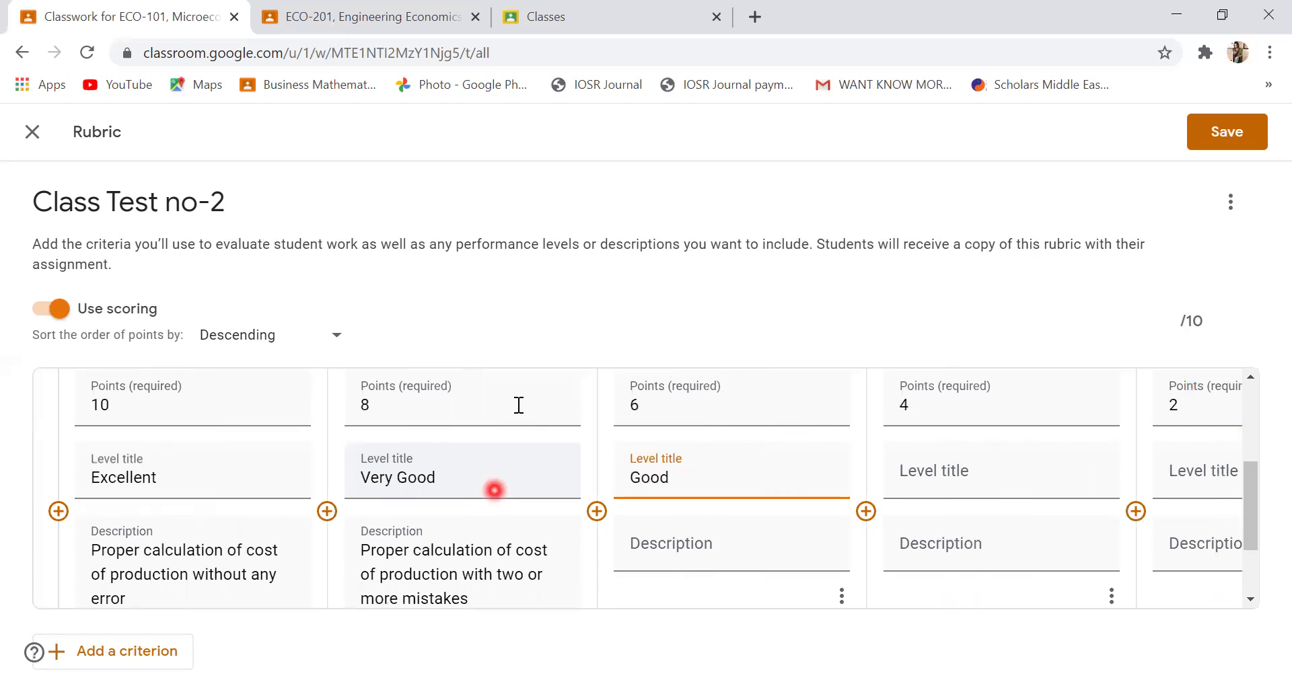
{"action": "left_click", "coordinate": [938, 477]}
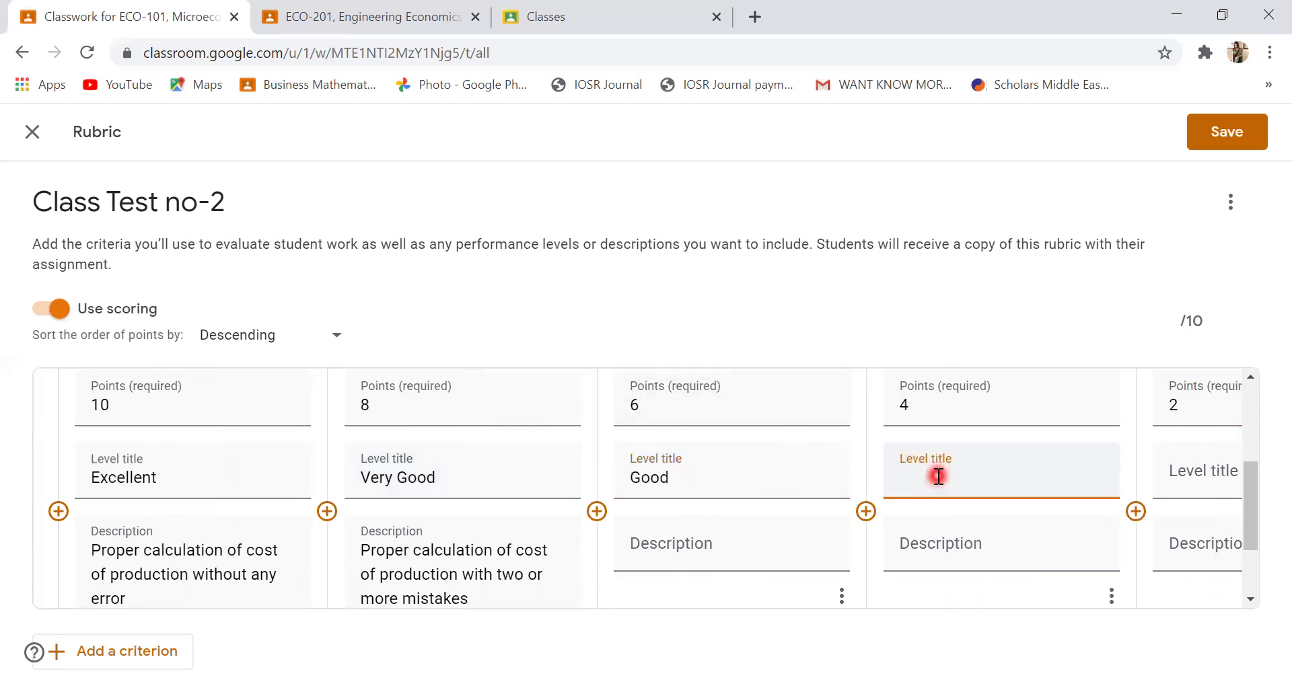
{"action": "type", "text": "Average"}
{"action": "left_click", "coordinate": [1189, 478]}
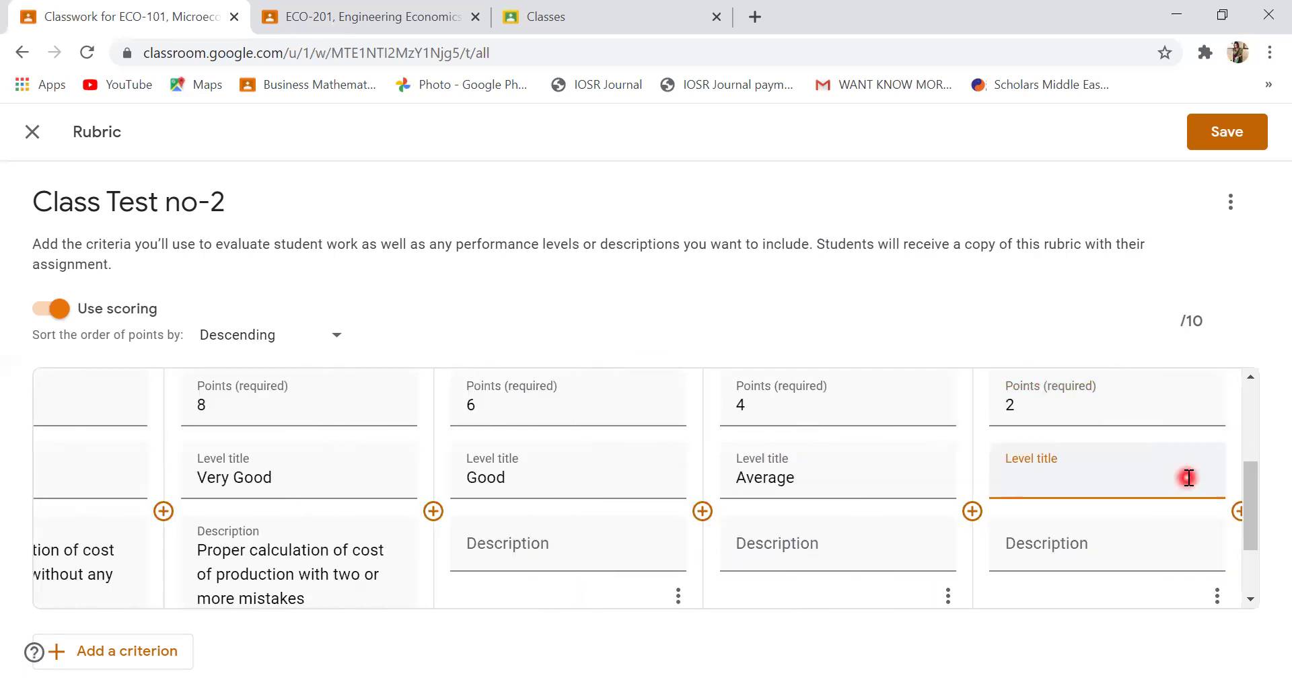
{"action": "type", "text": "Fair"}
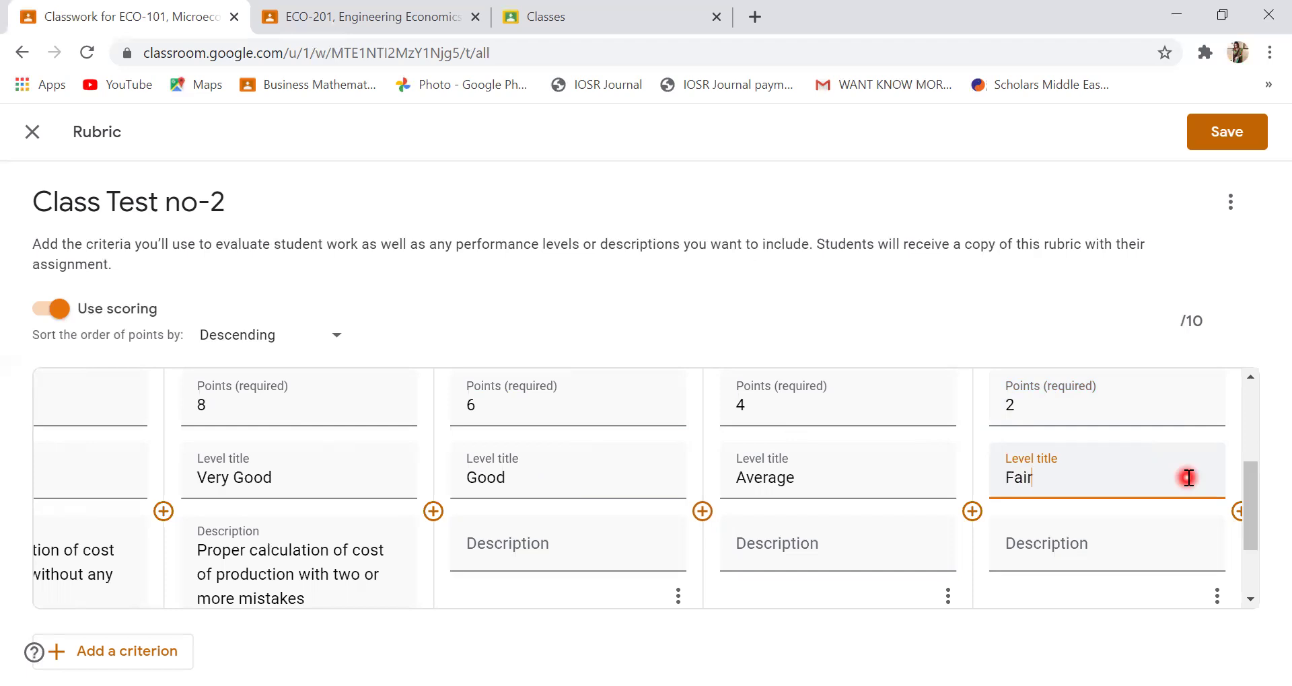
{"action": "left_click", "coordinate": [510, 547]}
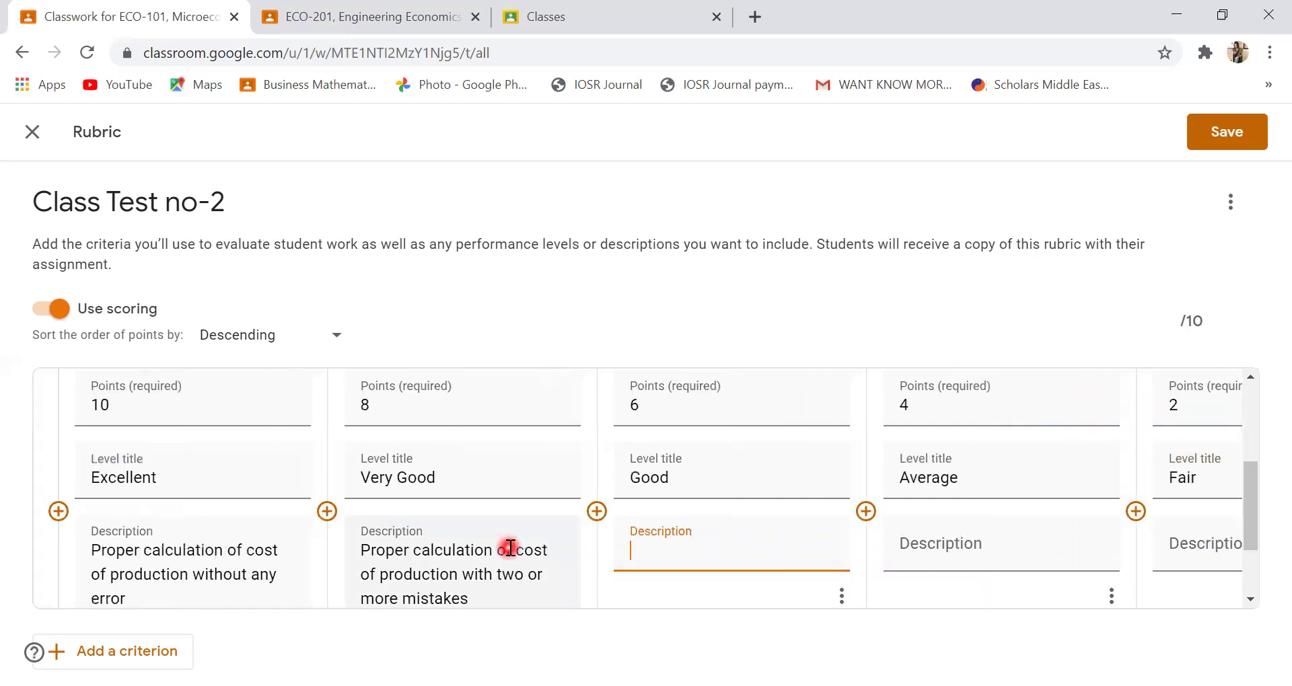
{"action": "type", "text": "4 ml"}
{"action": "key", "text": "BackSpace"}
{"action": "key", "text": "BackSpace"}
{"action": "key", "text": "BackSpace"}
{"action": "type", "text": "to"}
{"action": "key", "text": "BackSpace"}
{"action": "key", "text": "BackSpace"}
{"action": "key", "text": "BackSpace"}
{"action": "key", "text": "BackSpace"}
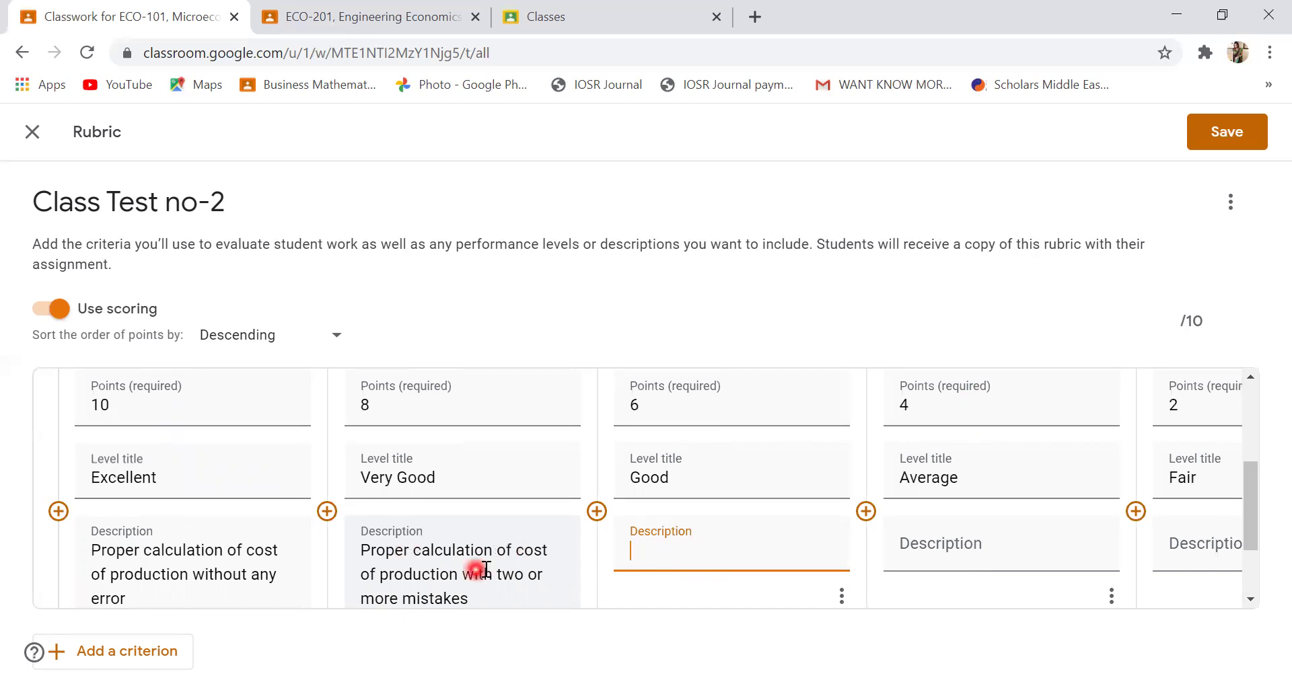
Copy the Very Good level's description into the Good level's description.
{"action": "left_click_drag", "start_coordinate": [470, 598], "coordinate": [369, 551]}
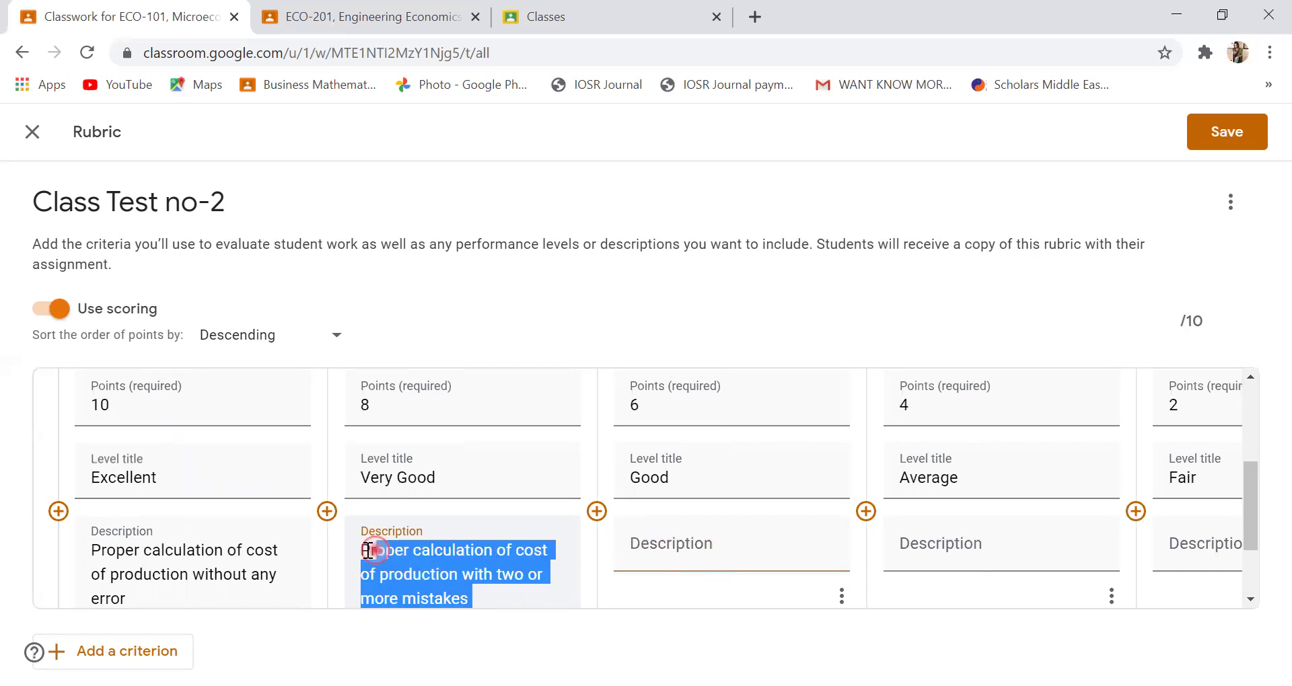
{"action": "right_click", "coordinate": [395, 557]}
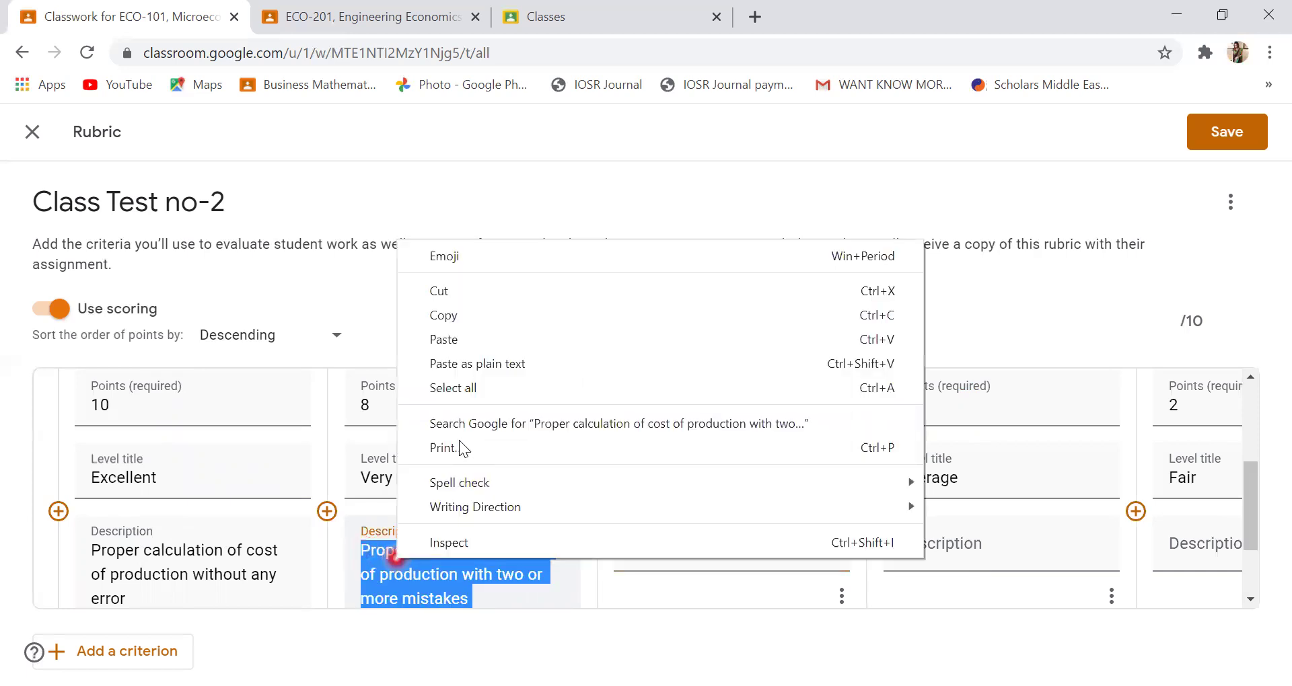
{"action": "left_click", "coordinate": [463, 314]}
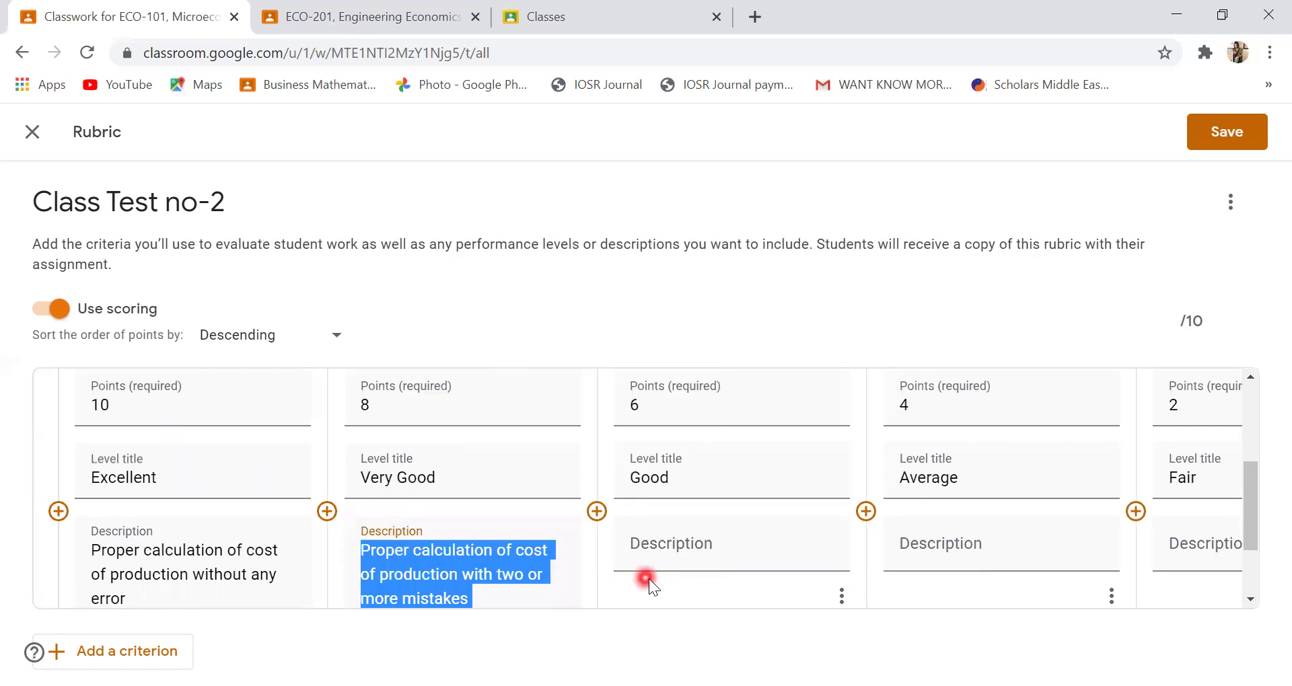
{"action": "left_click", "coordinate": [656, 556]}
{"action": "right_click", "coordinate": [658, 560]}
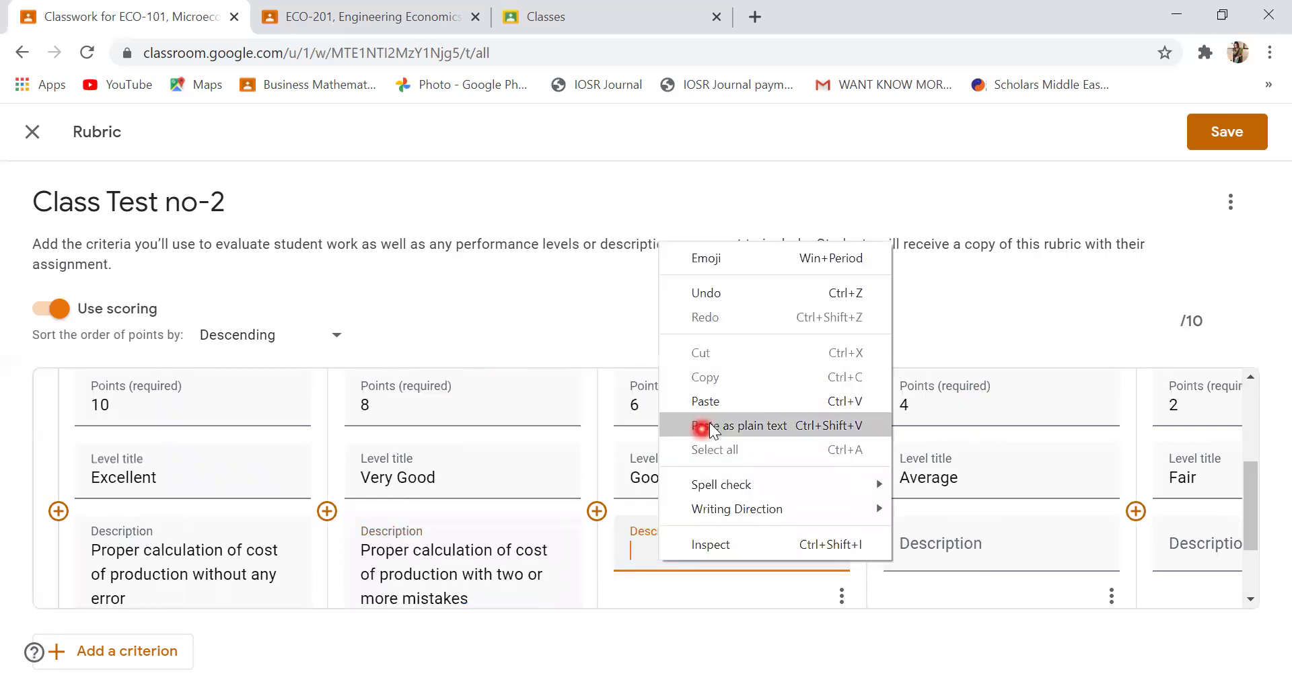
{"action": "left_click", "coordinate": [731, 403]}
Reword the Good level's description to "Proper calculation of cost of production with four to six mistakes".
{"action": "left_click", "coordinate": [793, 576]}
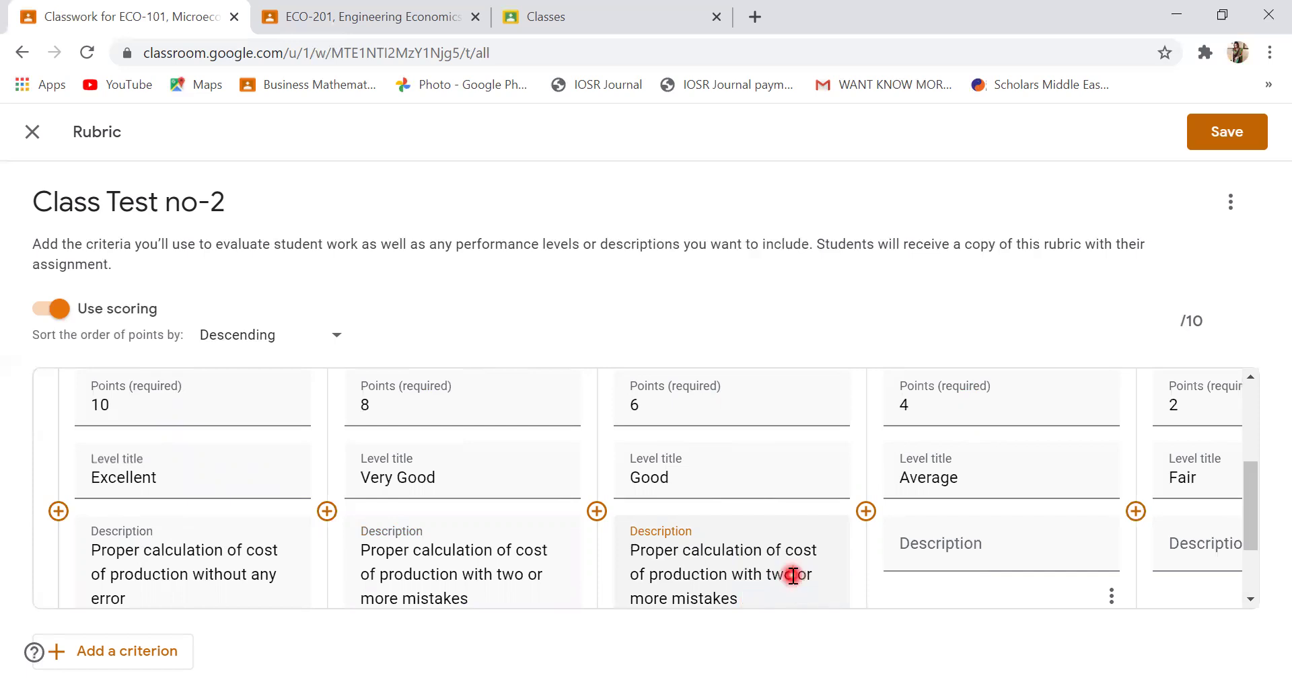
{"action": "key", "text": "BackSpace"}
{"action": "key", "text": "BackSpace"}
{"action": "key", "text": "BackSpace"}
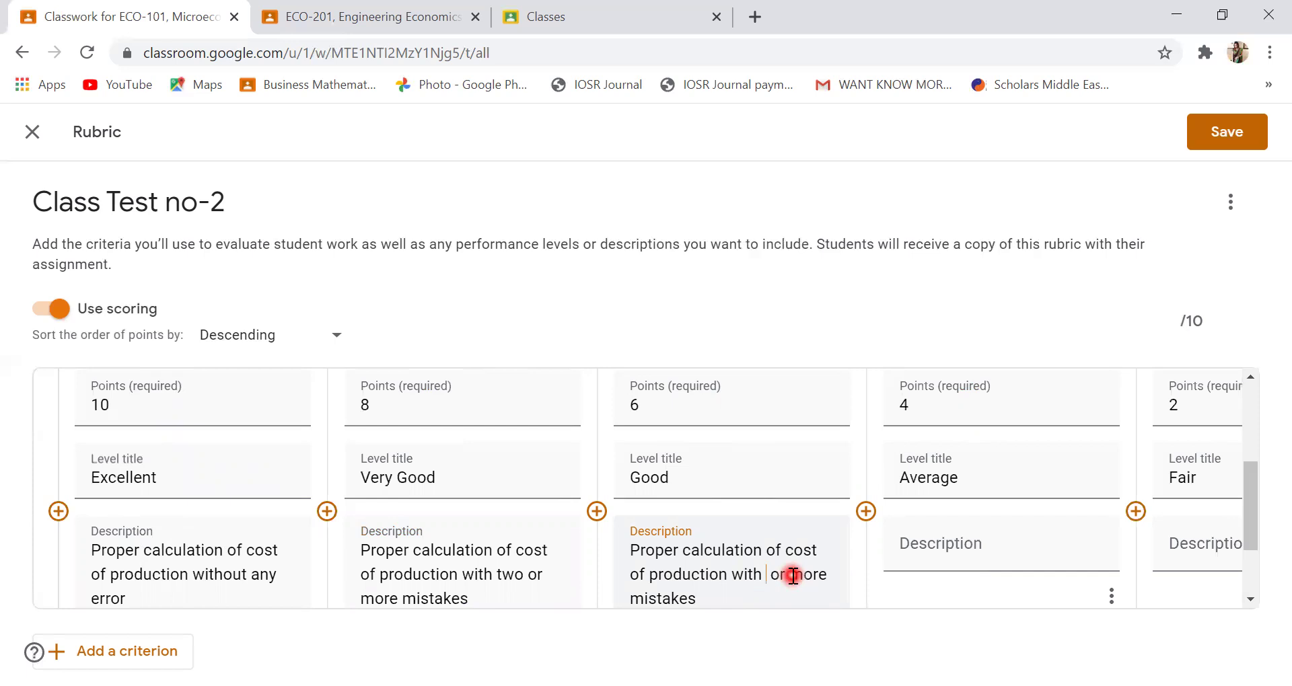
{"action": "type", "text": "fou"}
{"action": "key", "text": "BackSpace"}
{"action": "key", "text": "BackSpace"}
{"action": "type", "text": "ur "}
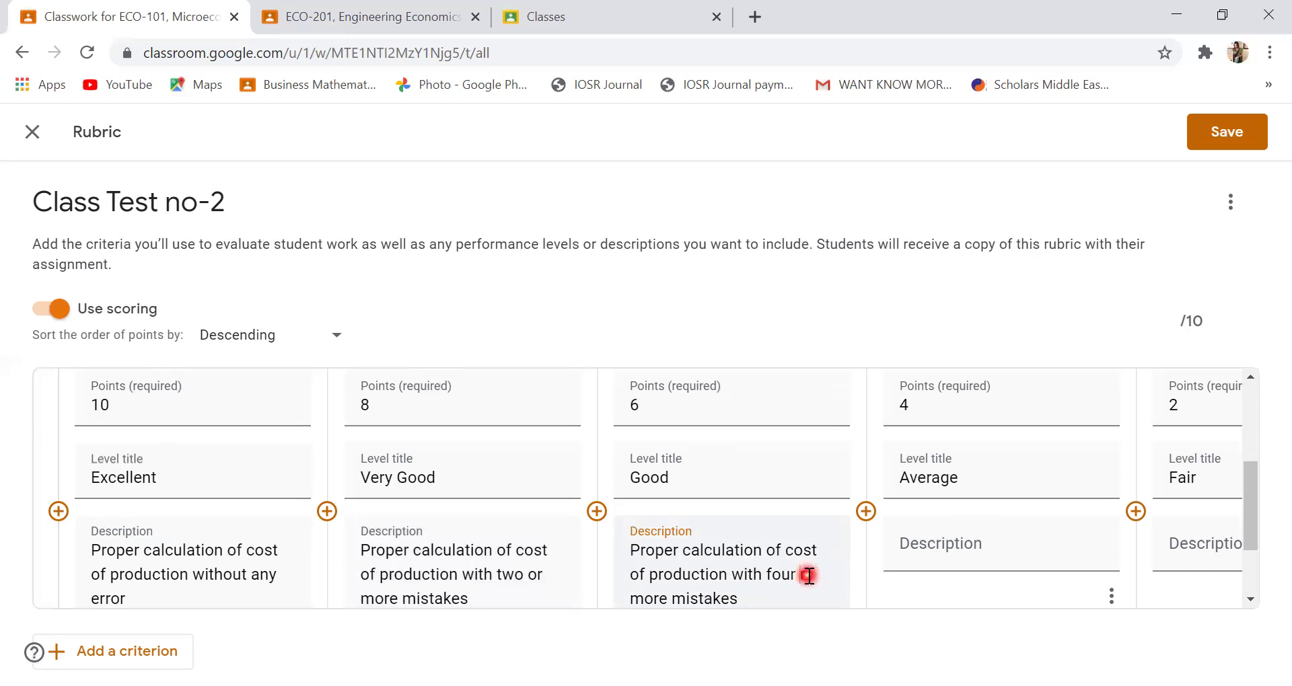
{"action": "type", "text": "r"}
{"action": "key", "text": "BackSpace"}
{"action": "type", "text": "to "}
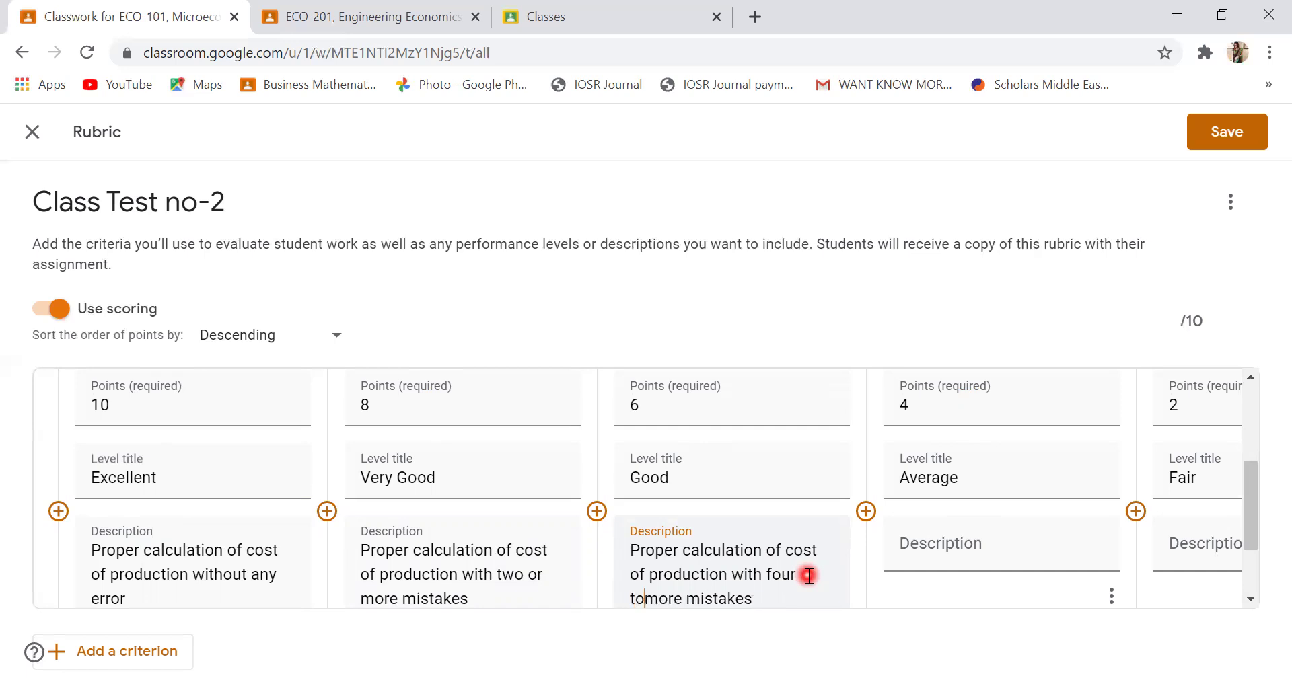
{"action": "type", "text": "six"}
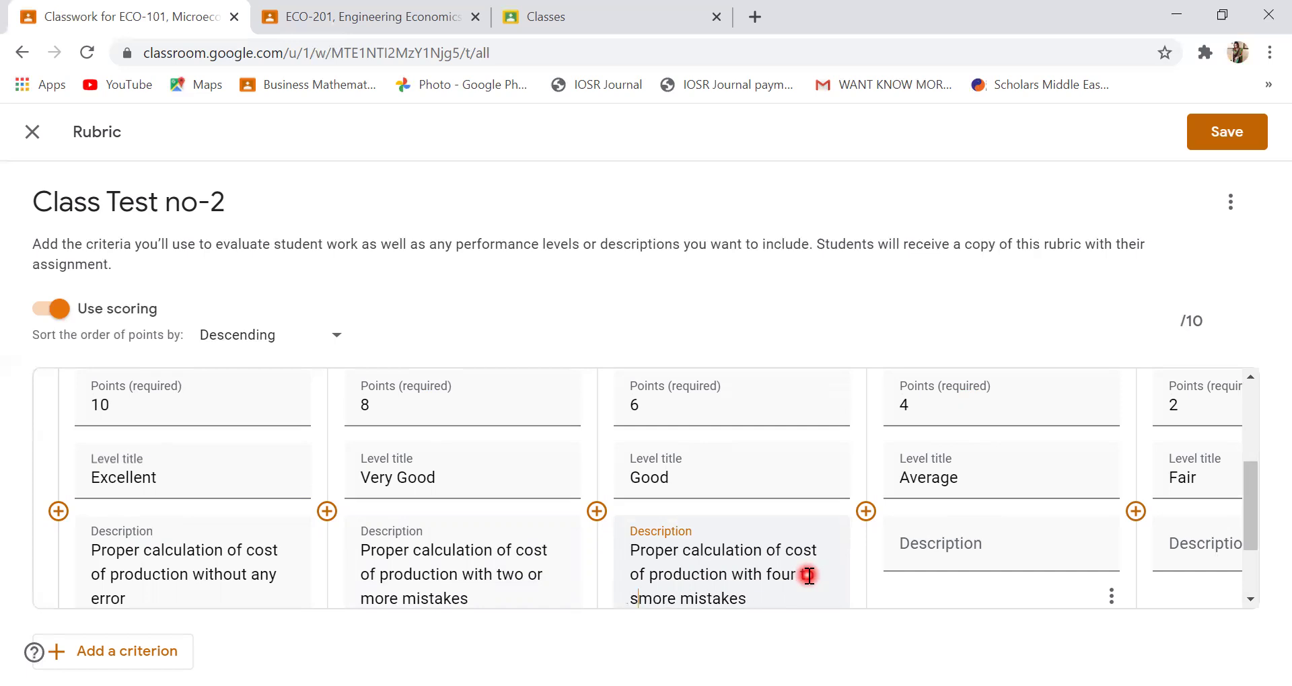
{"action": "left_click", "coordinate": [696, 599]}
{"action": "key", "text": "BackSpace"}
{"action": "key", "text": "BackSpace"}
{"action": "key", "text": "BackSpace"}
{"action": "key", "text": "BackSpace"}
{"action": "key", "text": "BackSpace"}
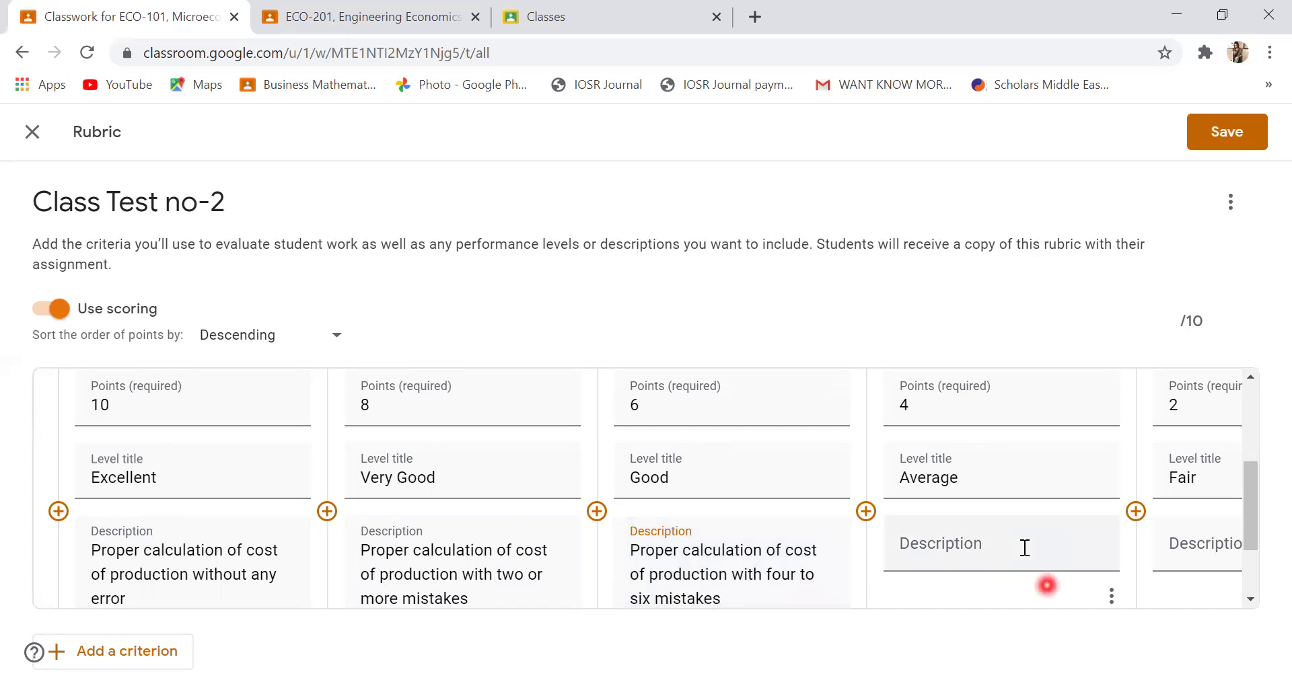
Paste the copied description into the Average level and reword it to "Proper calculation of cost of production with seven to eight mistakes".
{"action": "left_click", "coordinate": [946, 544]}
{"action": "right_click", "coordinate": [945, 542]}
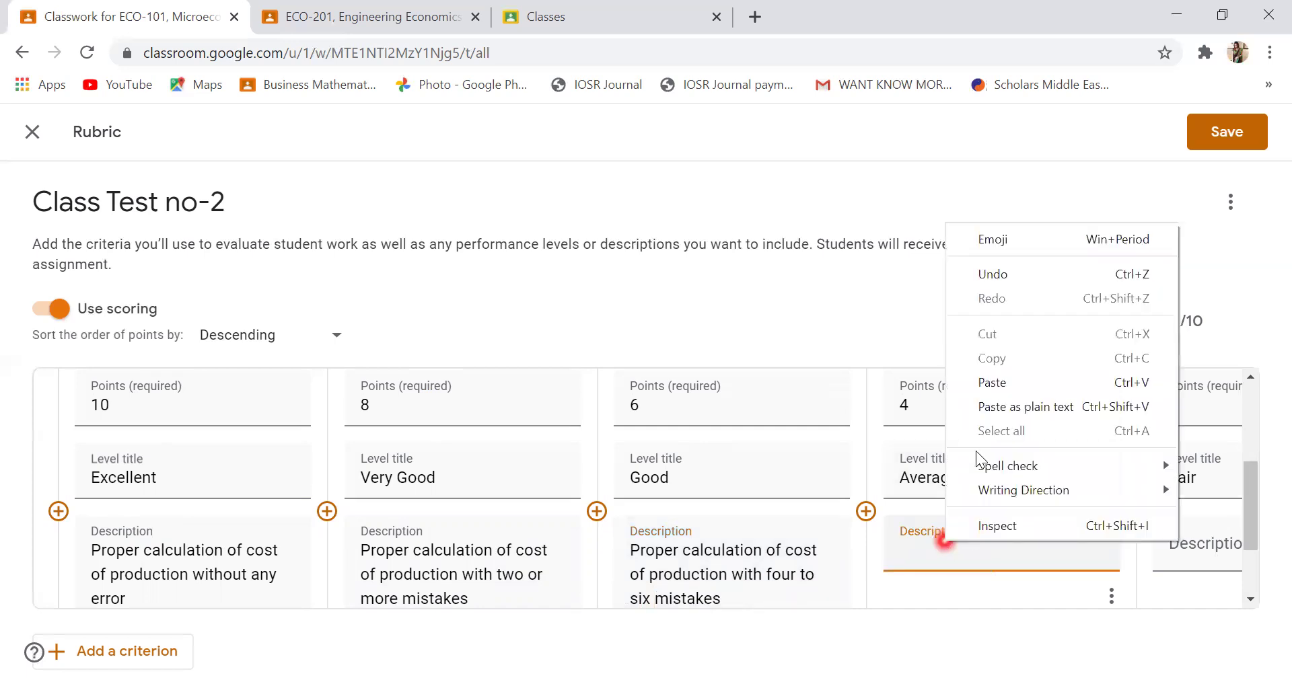
{"action": "left_click", "coordinate": [1024, 386]}
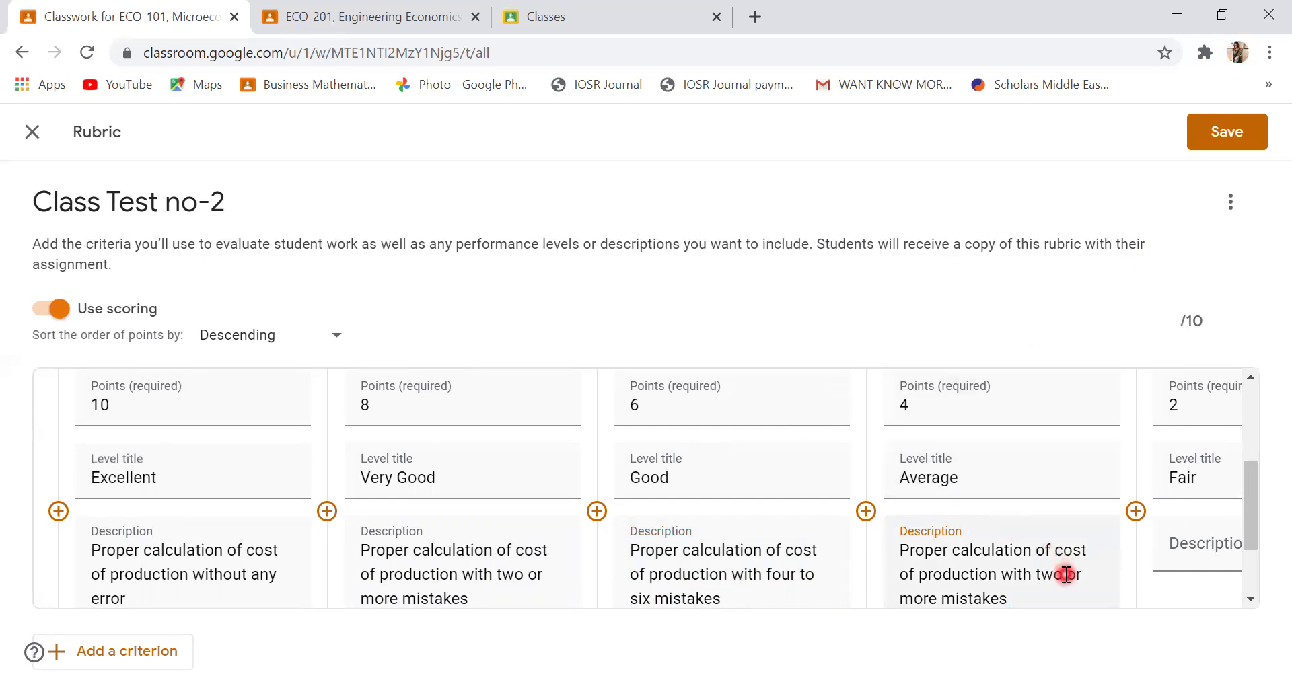
{"action": "left_click", "coordinate": [1066, 574]}
{"action": "key", "text": "BackSpace"}
{"action": "key", "text": "BackSpace"}
{"action": "key", "text": "BackSpace"}
{"action": "key", "text": "BackSpace"}
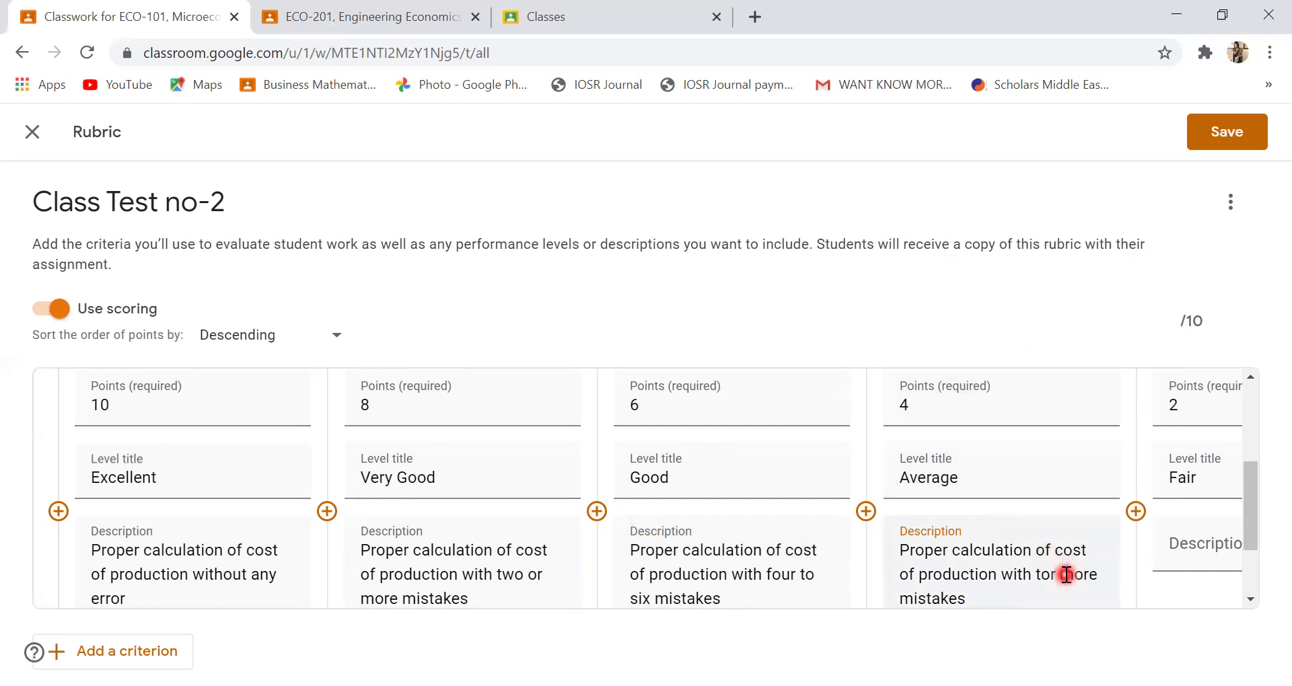
{"action": "type", "text": "seven"}
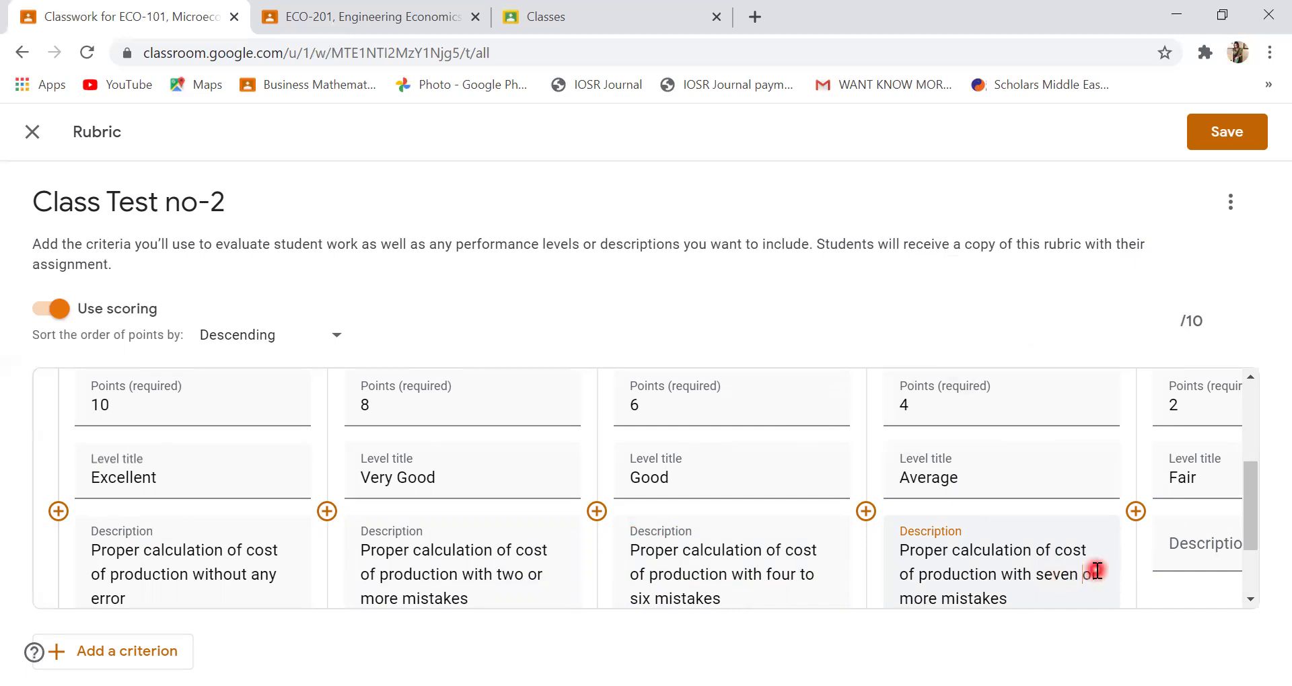
{"action": "key", "text": "Delete"}
{"action": "key", "text": "Delete"}
{"action": "type", "text": "to"}
{"action": "key", "text": "BackSpace"}
{"action": "key", "text": "BackSpace"}
{"action": "key", "text": "BackSpace"}
{"action": "key", "text": "BackSpace"}
{"action": "key", "text": "BackSpace"}
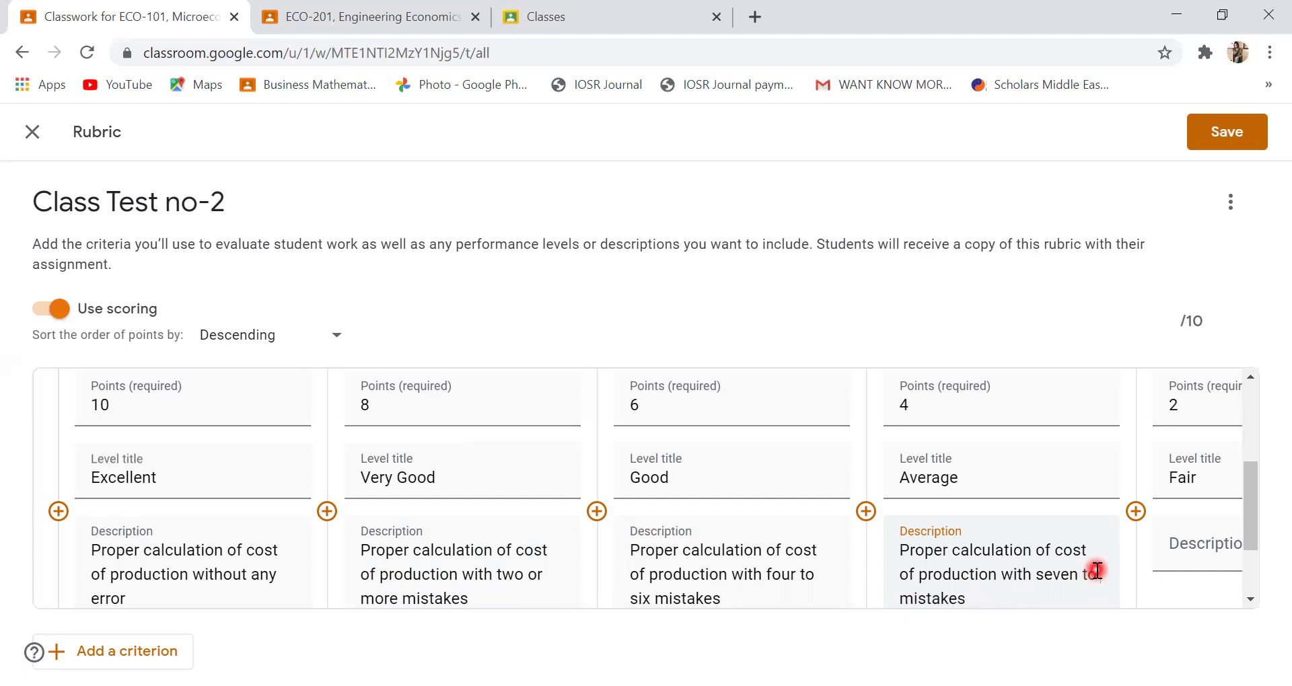
{"action": "type", "text": "eight"}
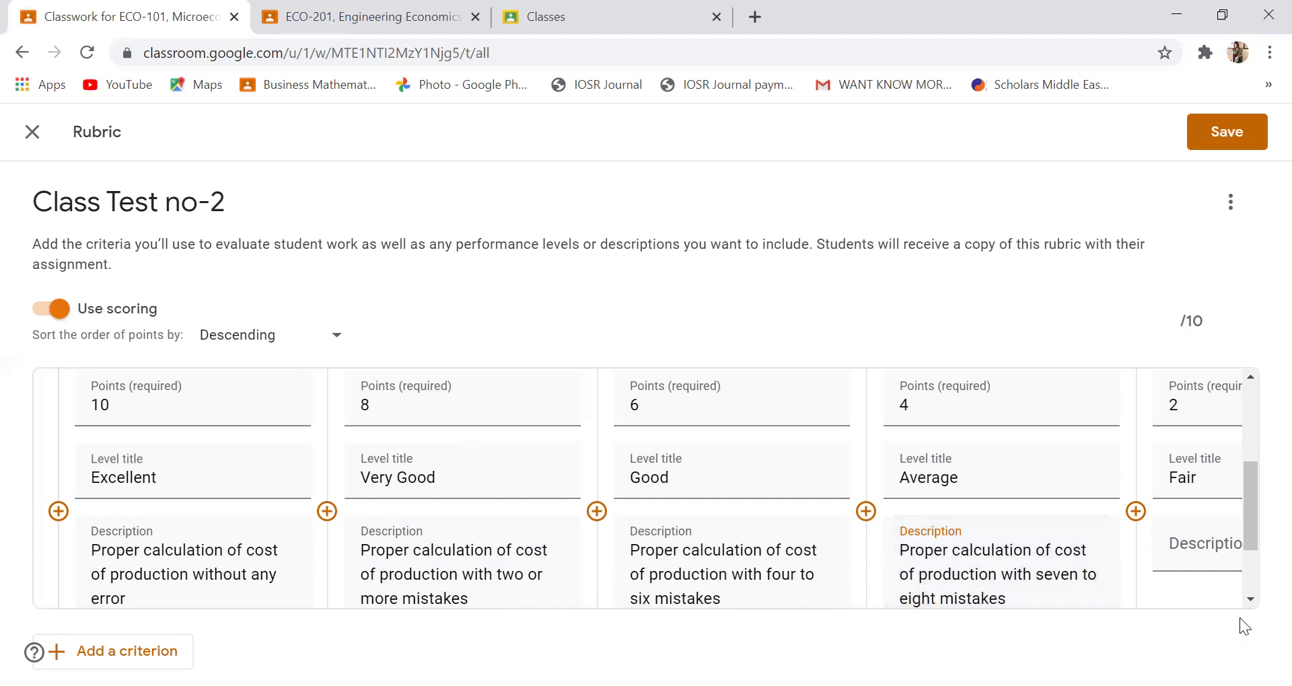
Describe the Fair level as "Proper calculation of cost of production with more ten mistakes", reusing the copied description, and save the rubric.
{"action": "left_click", "coordinate": [1205, 553]}
{"action": "right_click", "coordinate": [1035, 544]}
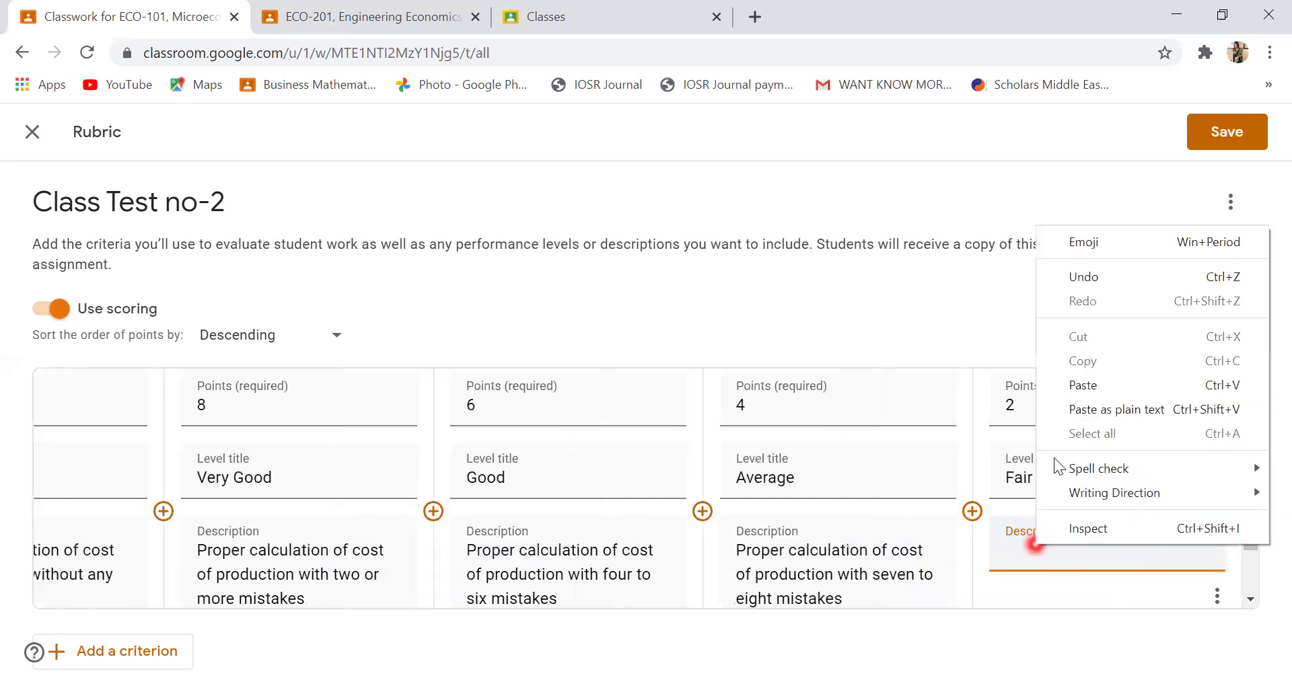
{"action": "left_click", "coordinate": [1096, 383]}
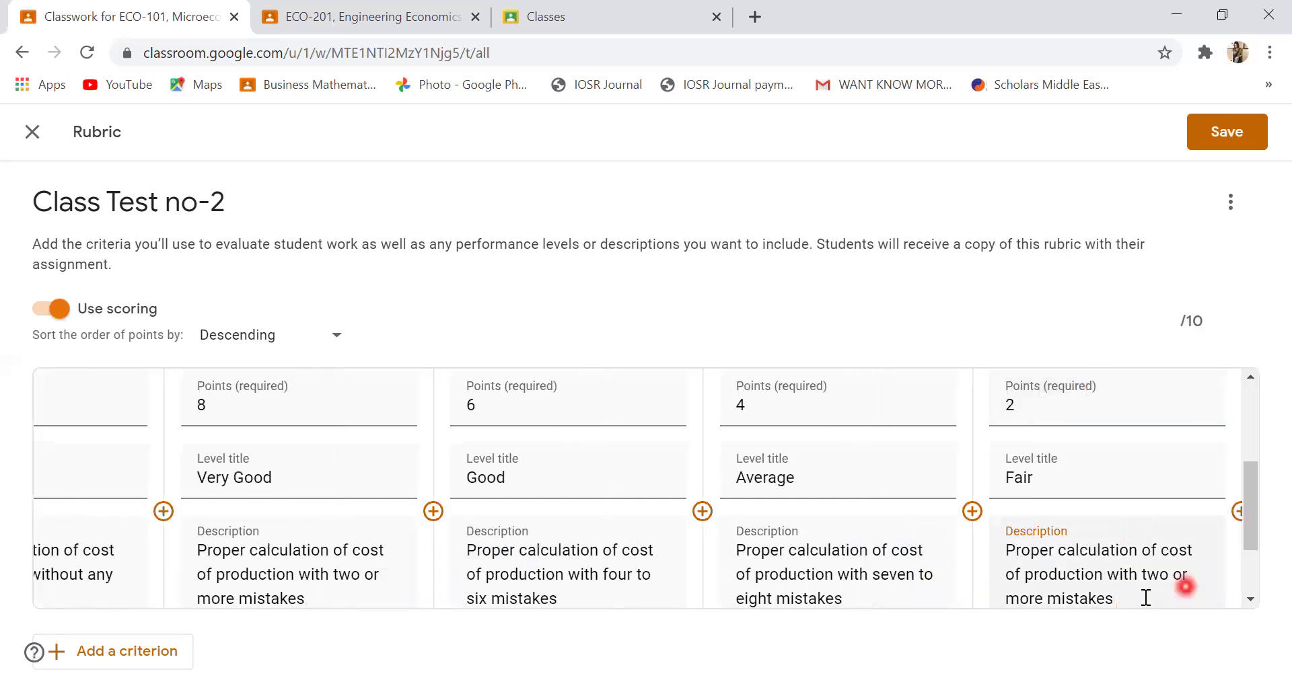
{"action": "left_click", "coordinate": [1044, 601]}
{"action": "key", "text": "BackSpace"}
{"action": "key", "text": "BackSpace"}
{"action": "key", "text": "BackSpace"}
{"action": "key", "text": "BackSpace"}
{"action": "key", "text": "BackSpace"}
{"action": "key", "text": "BackSpace"}
{"action": "key", "text": "BackSpace"}
{"action": "key", "text": "BackSpace"}
{"action": "key", "text": "BackSpace"}
{"action": "key", "text": "BackSpace"}
{"action": "key", "text": "BackSpace"}
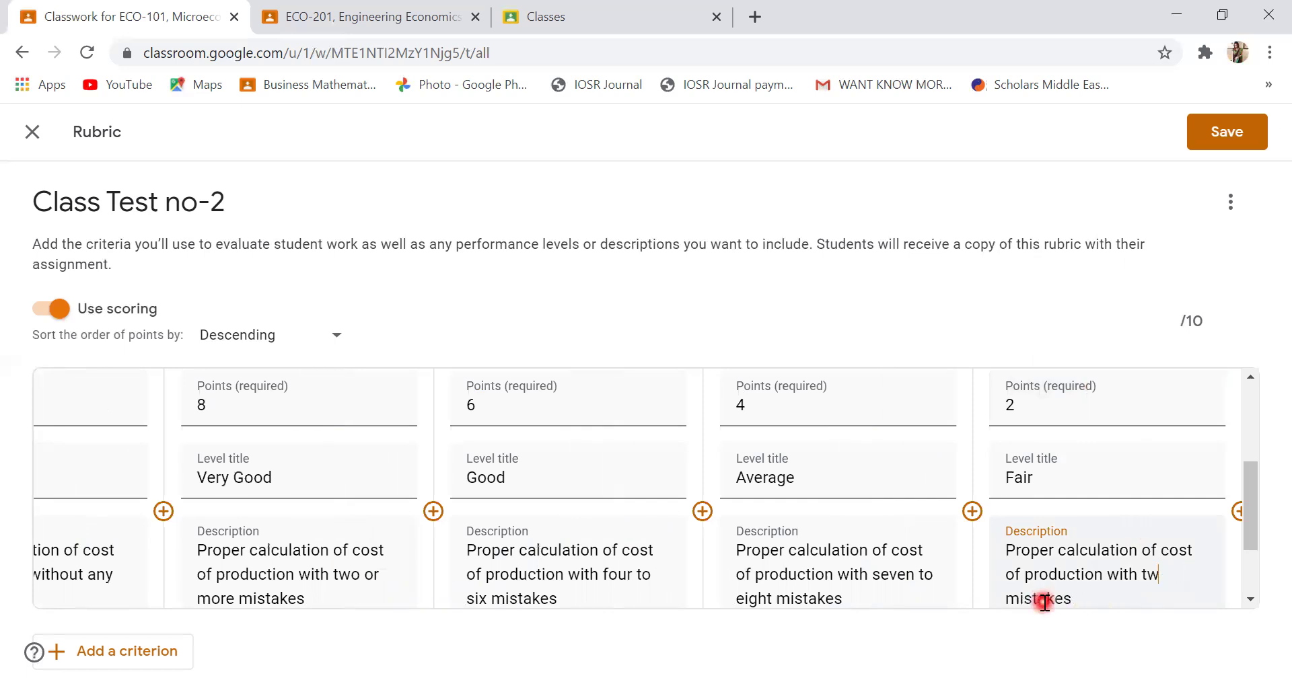
{"action": "type", "text": "more ten"}
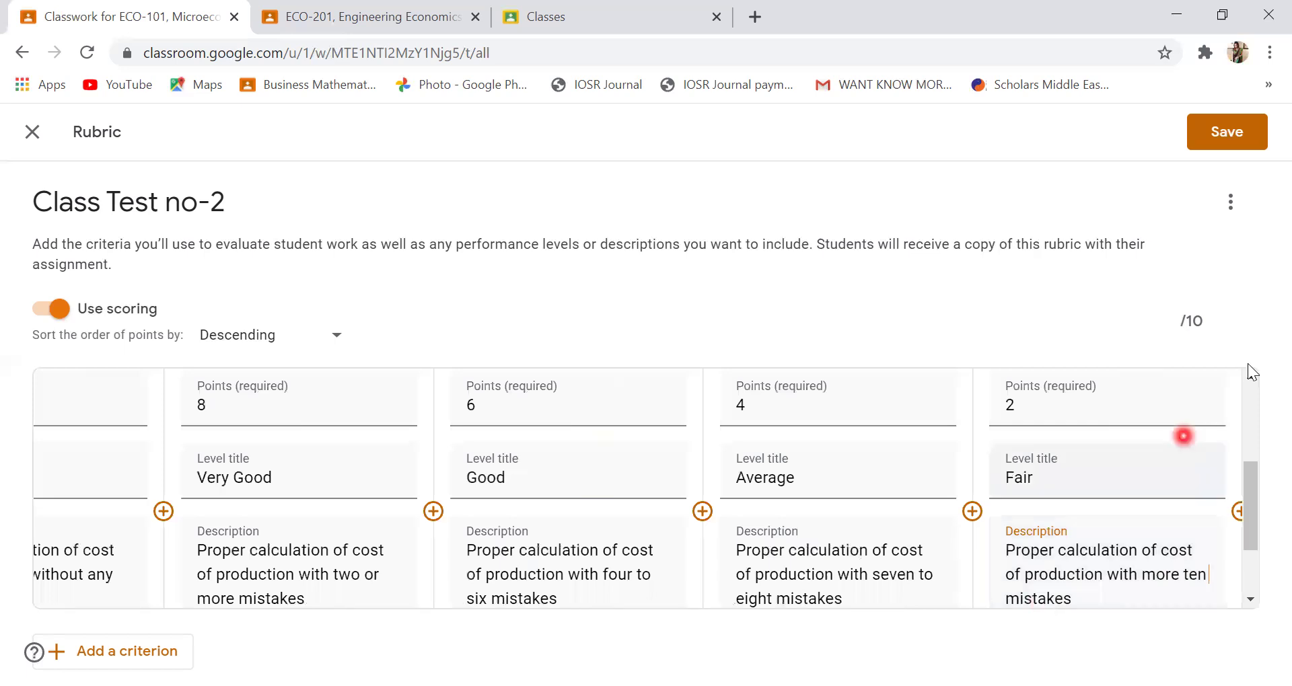
{"action": "left_click", "coordinate": [1227, 150]}
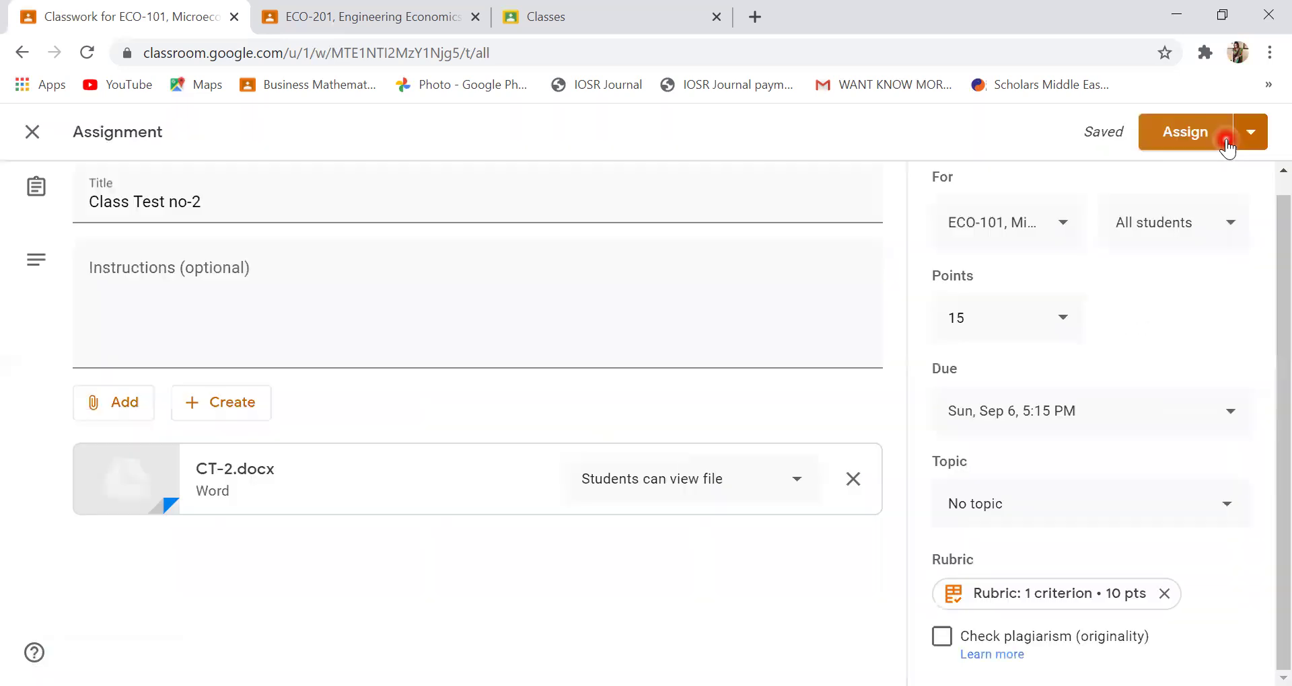
{"action": "left_click", "coordinate": [1145, 549]}
{"action": "left_click", "coordinate": [1082, 598]}
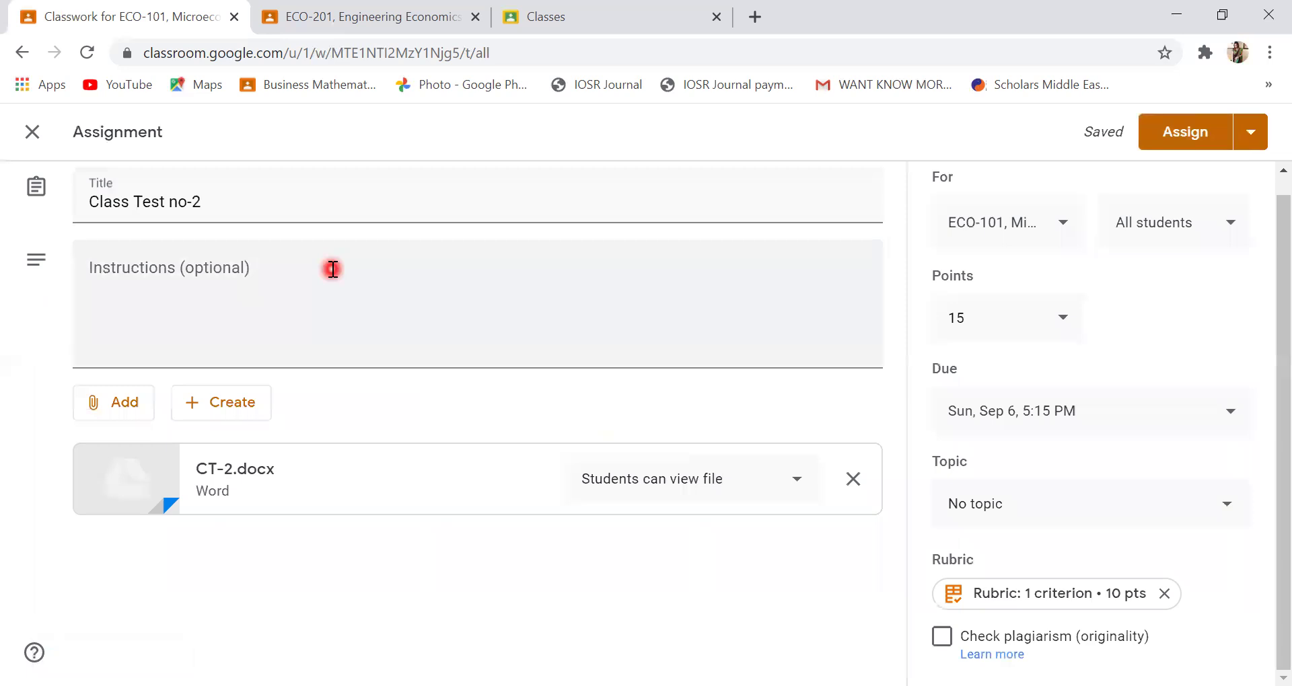
{"action": "left_click", "coordinate": [1251, 134]}
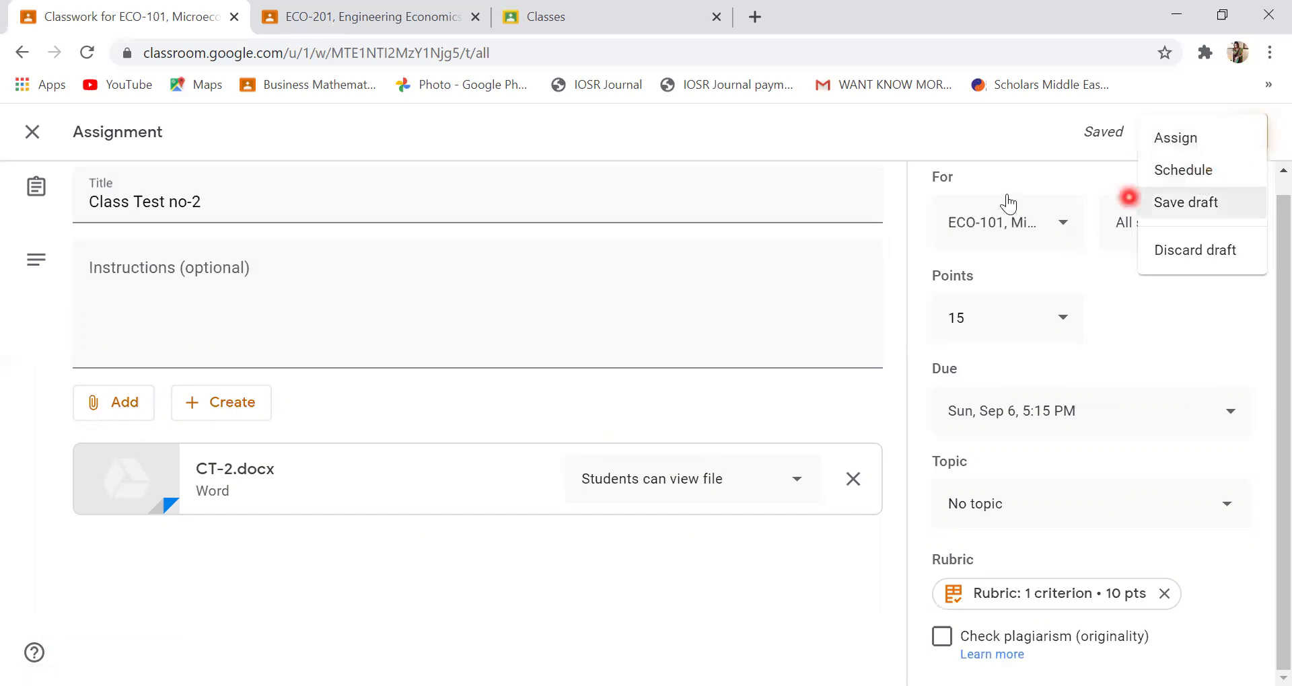
{"action": "left_click", "coordinate": [1065, 179]}
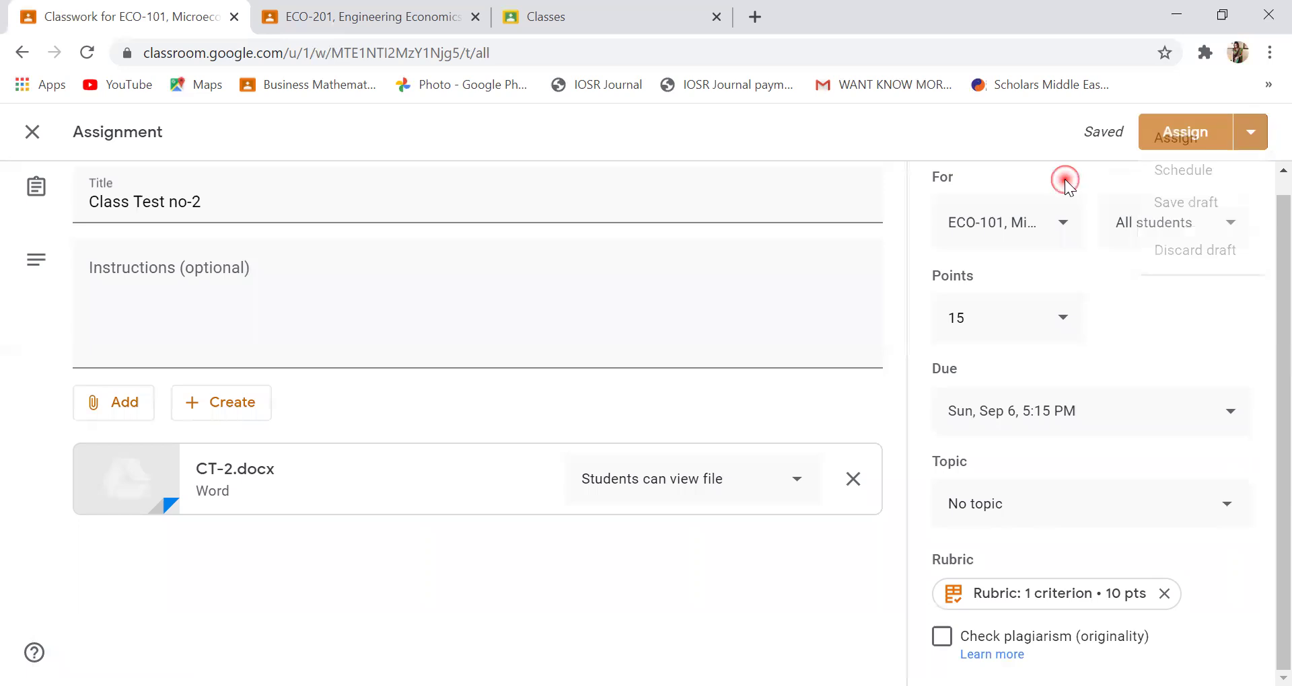
Start scheduling the Class Test no-2 assignment and set its scheduled date to Sep 6, 2020.
{"action": "left_click", "coordinate": [1259, 144]}
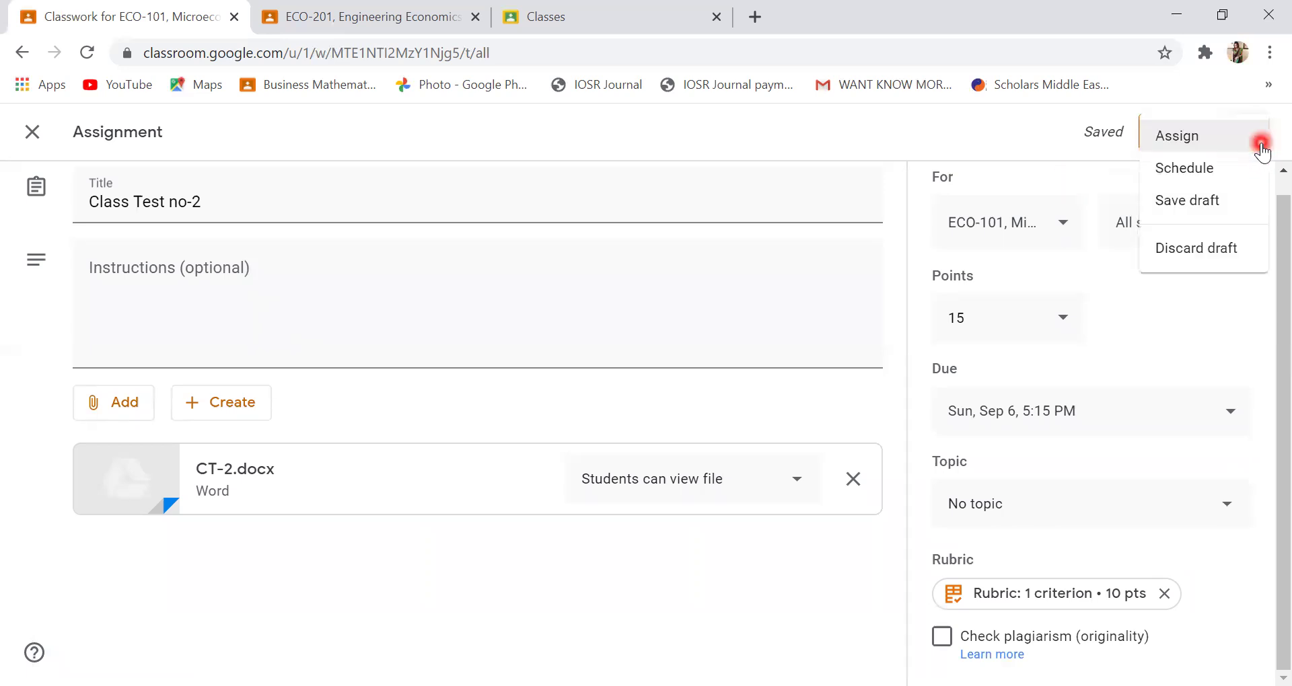
{"action": "left_click", "coordinate": [1214, 172]}
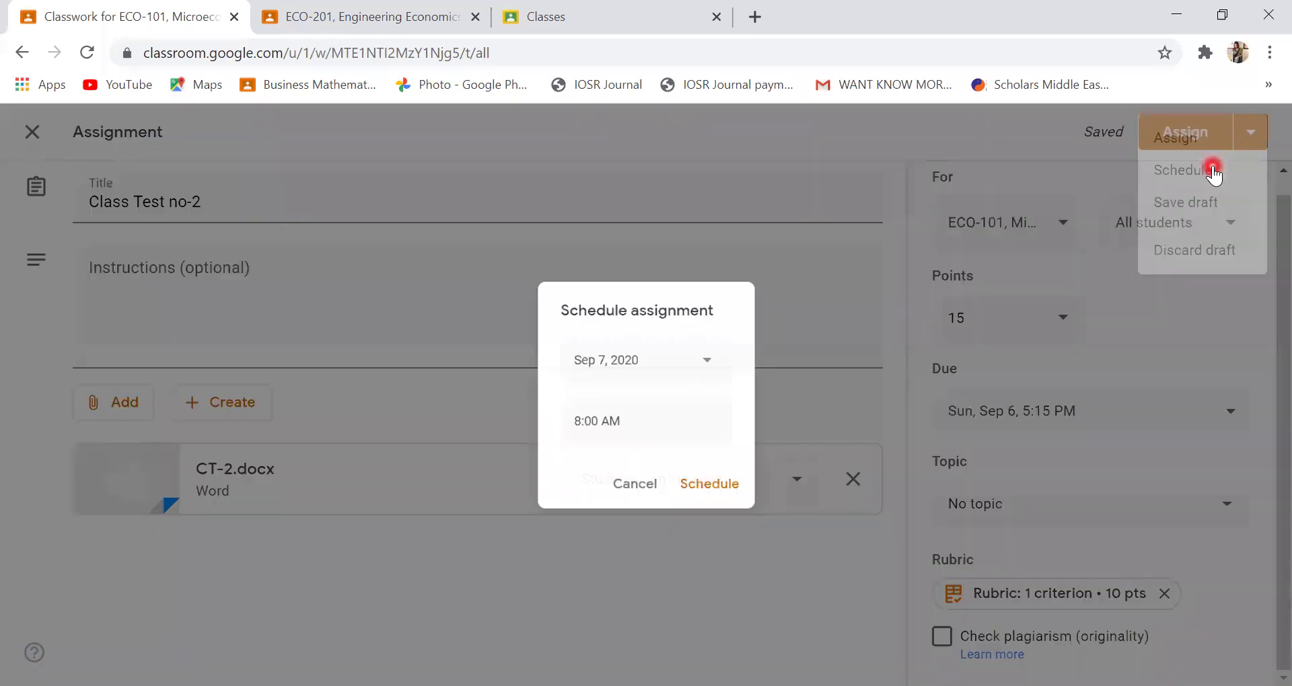
{"action": "left_click", "coordinate": [568, 346]}
{"action": "left_click", "coordinate": [614, 350]}
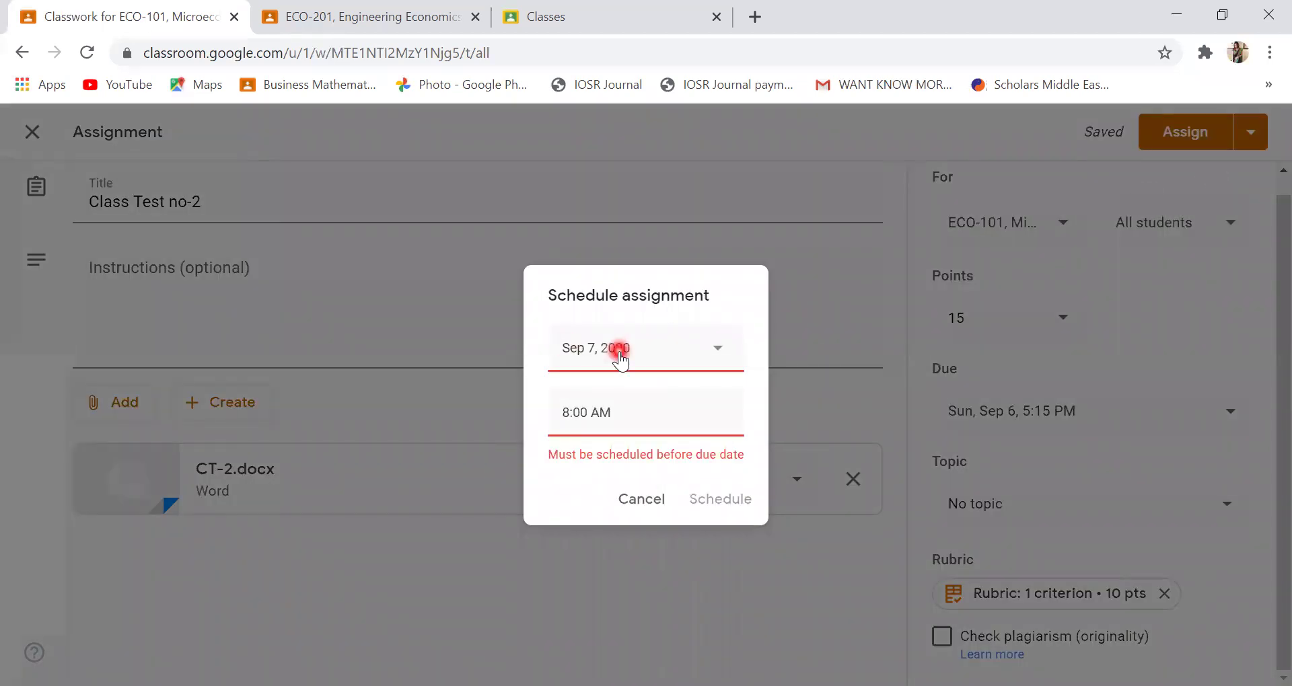
{"action": "left_click", "coordinate": [716, 350]}
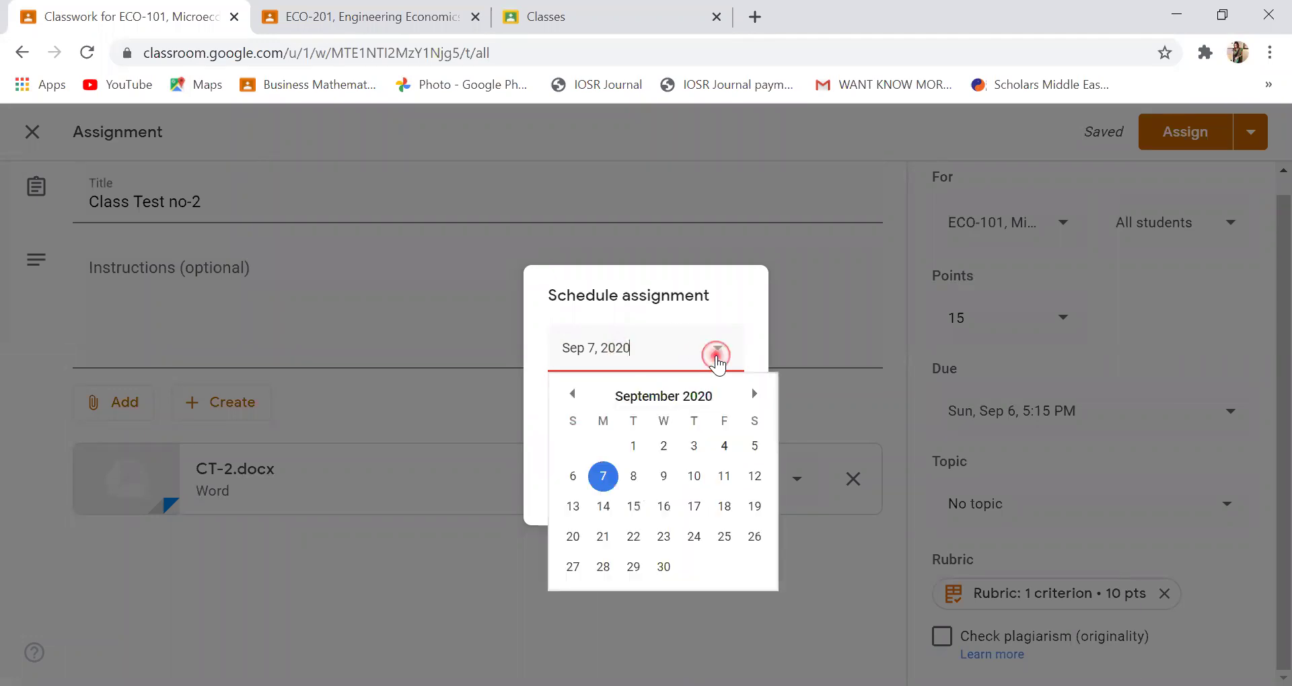
{"action": "left_click", "coordinate": [573, 476]}
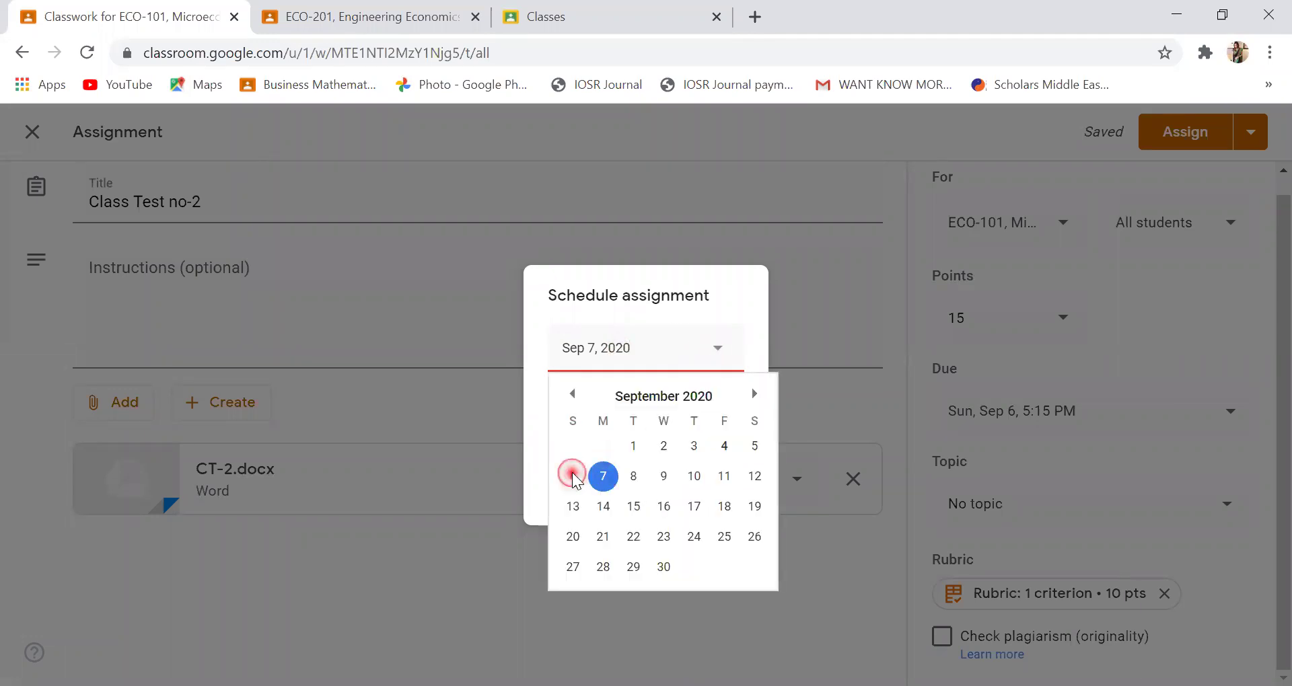
Set the scheduled time to 3:00 PM and schedule the assignment.
{"action": "left_click", "coordinate": [592, 424]}
{"action": "left_click", "coordinate": [582, 424]}
{"action": "left_click", "coordinate": [581, 424]}
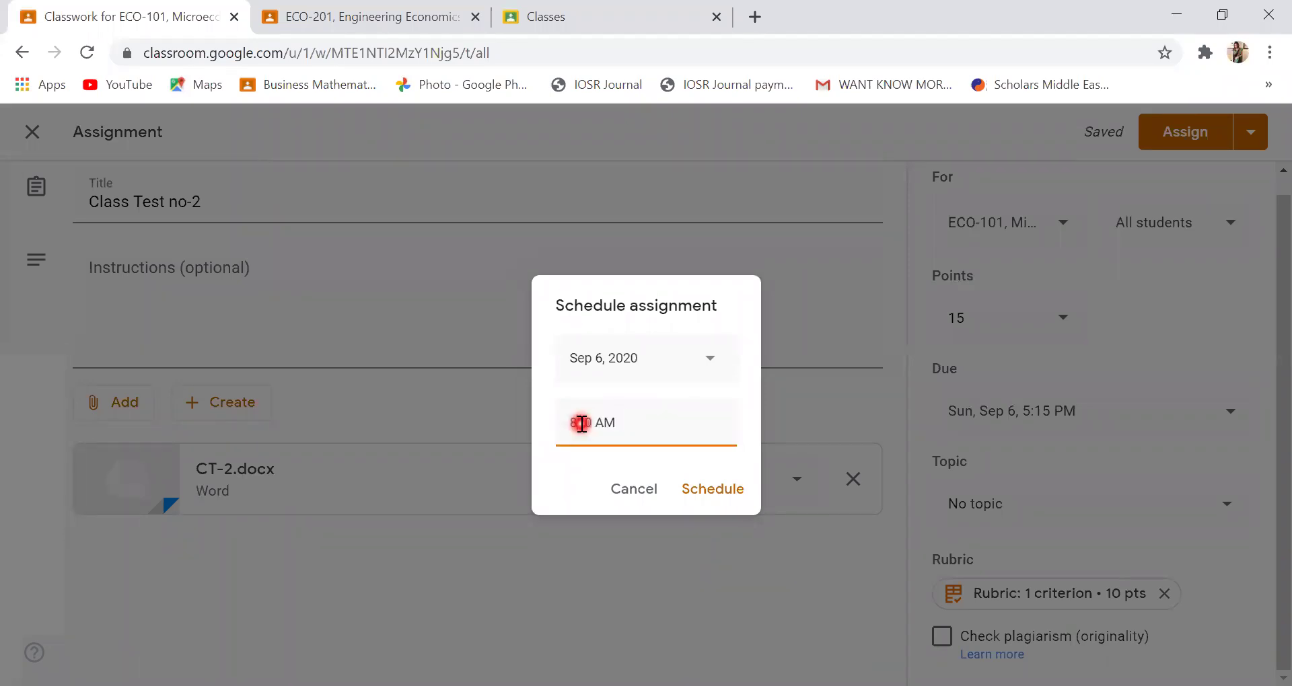
{"action": "key", "text": "BackSpace"}
{"action": "key", "text": "BackSpace"}
{"action": "type", "text": "3:"}
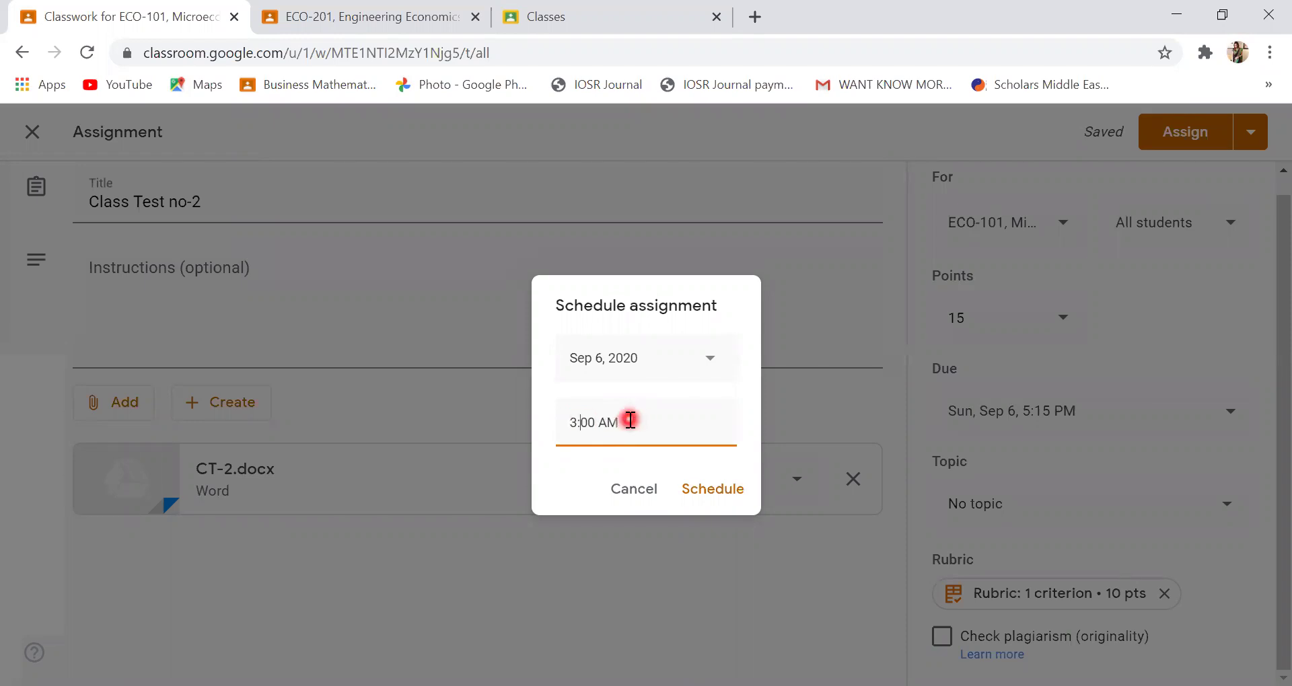
{"action": "key", "text": "BackSpace"}
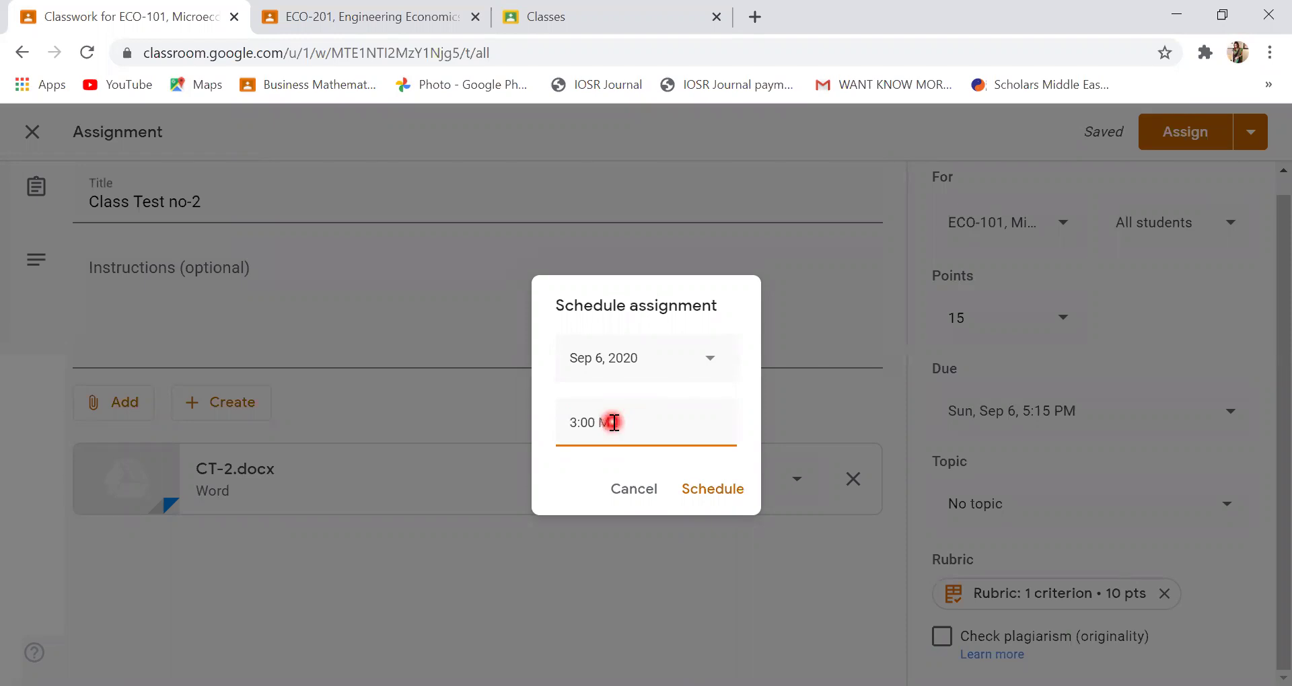
{"action": "type", "text": "P"}
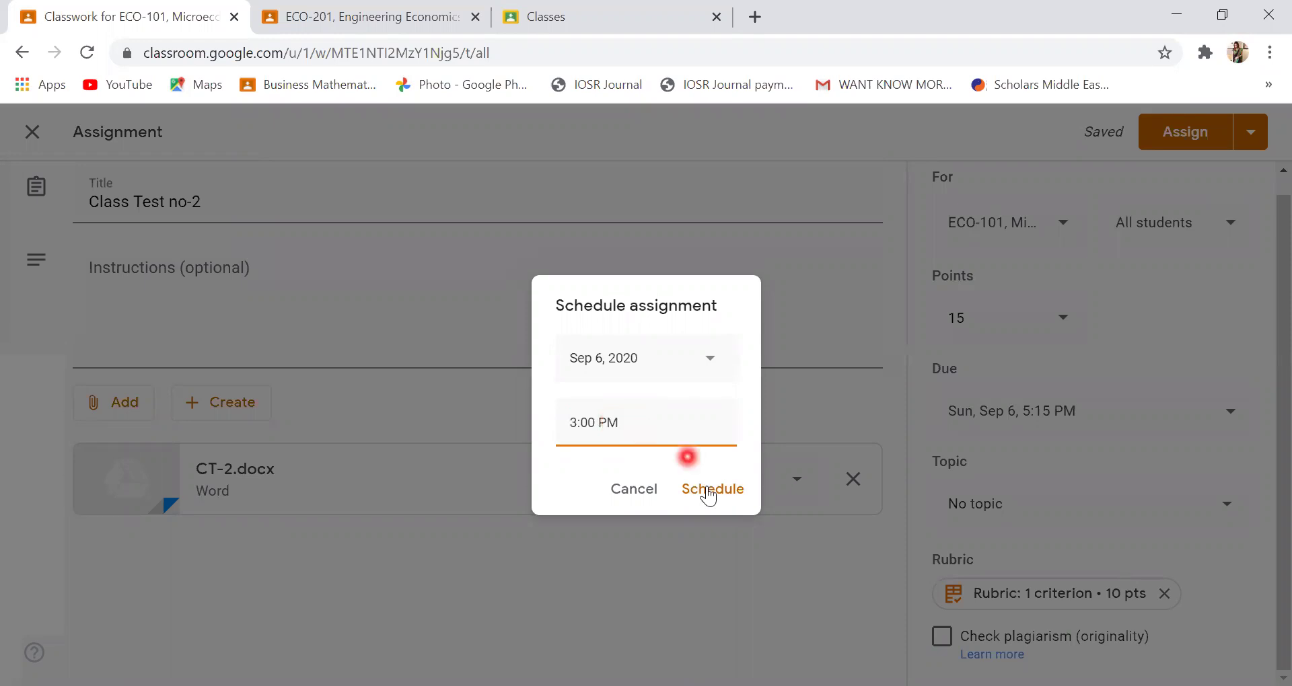
{"action": "left_click", "coordinate": [716, 492]}
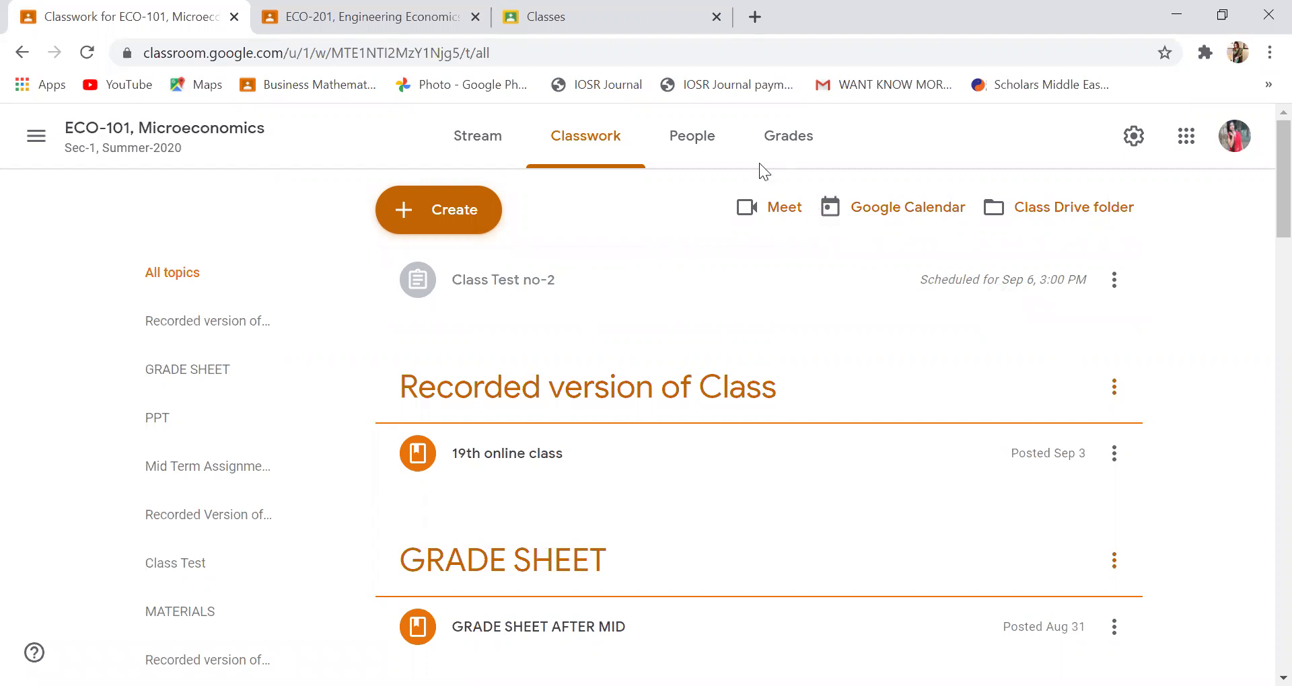
Switch to the student account's class list and open the Class Test No 2 assignment from the ECO-201, Engineering Economics D2 stream.
{"action": "left_click", "coordinate": [354, 23]}
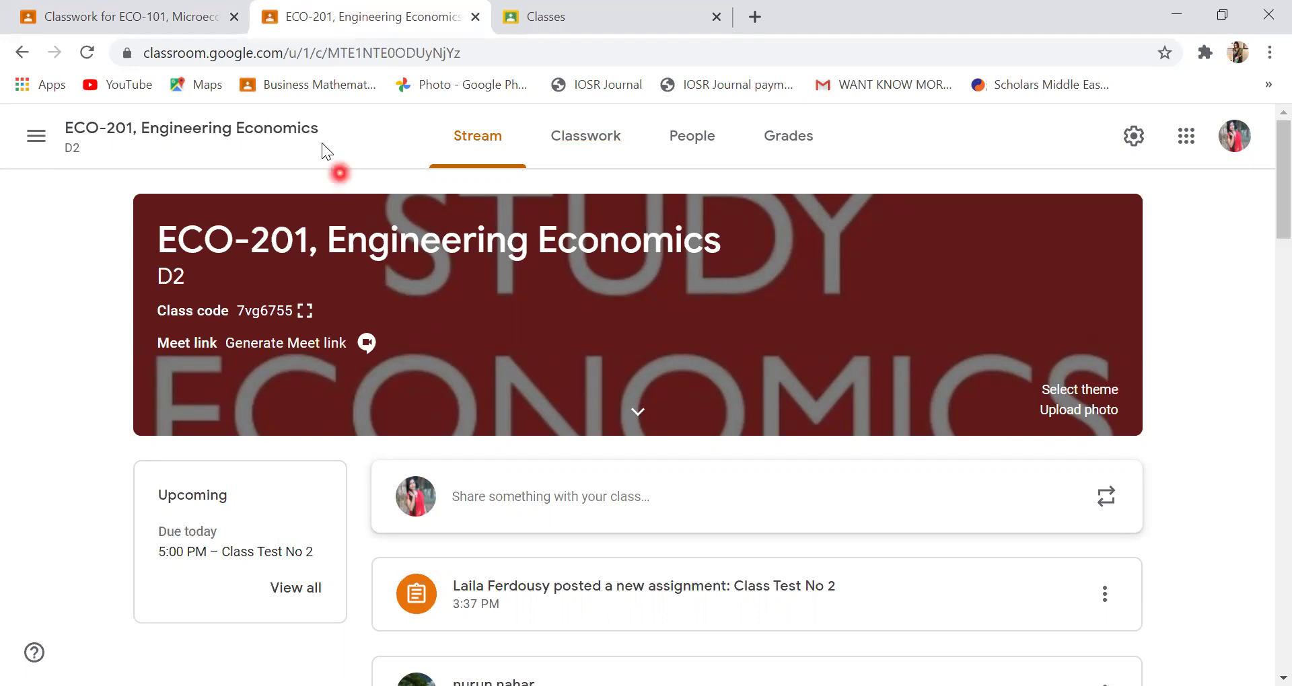
{"action": "left_click", "coordinate": [560, 7]}
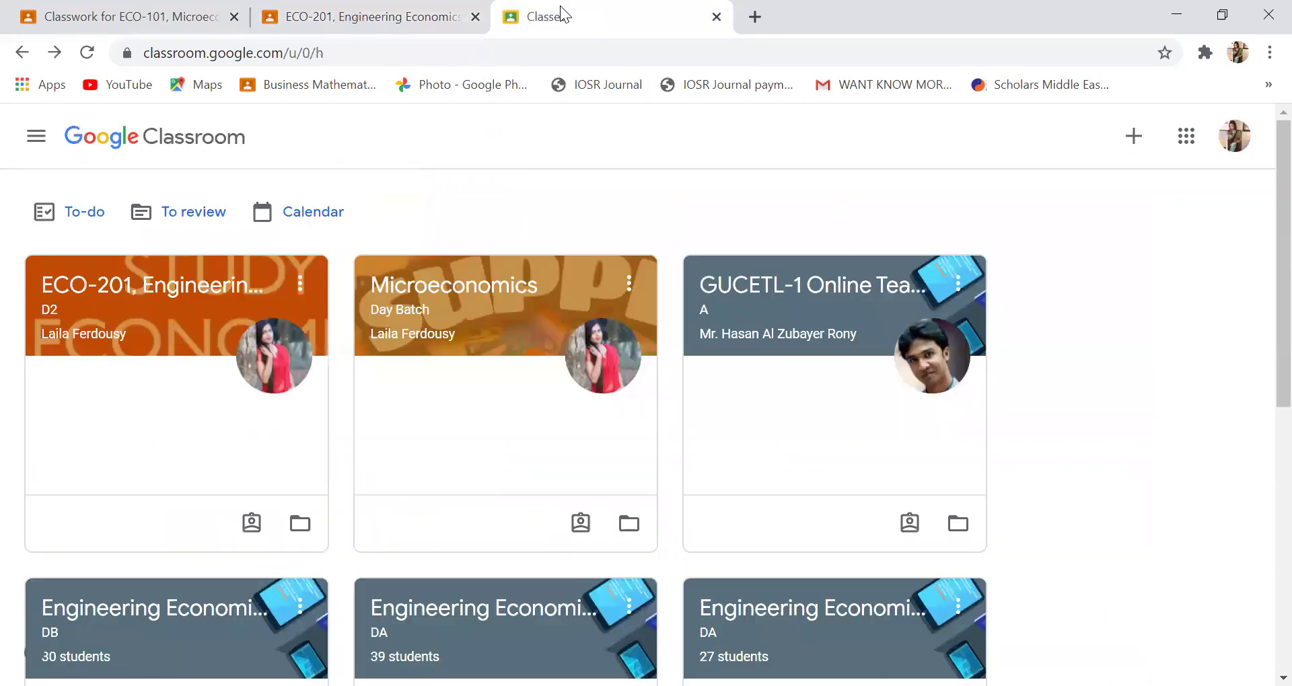
{"action": "left_click", "coordinate": [147, 293]}
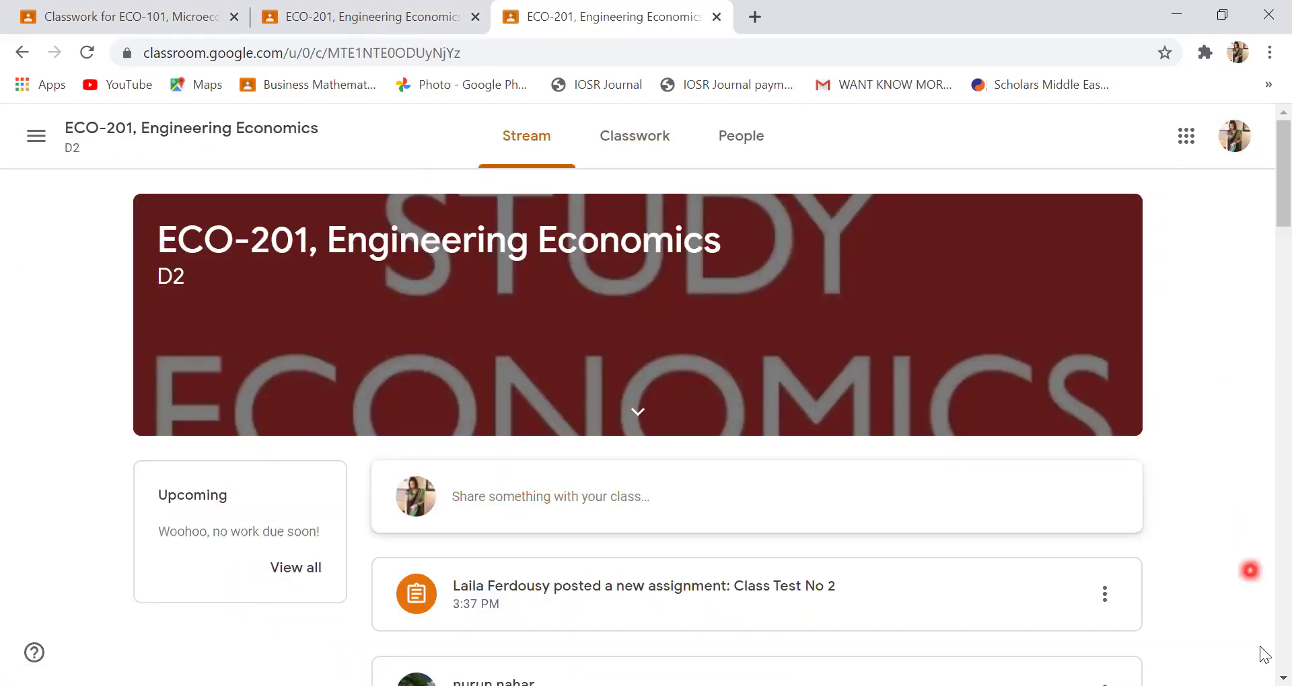
{"action": "scroll", "coordinate": [641, 444], "scroll_direction": "down", "scroll_amount": 2}
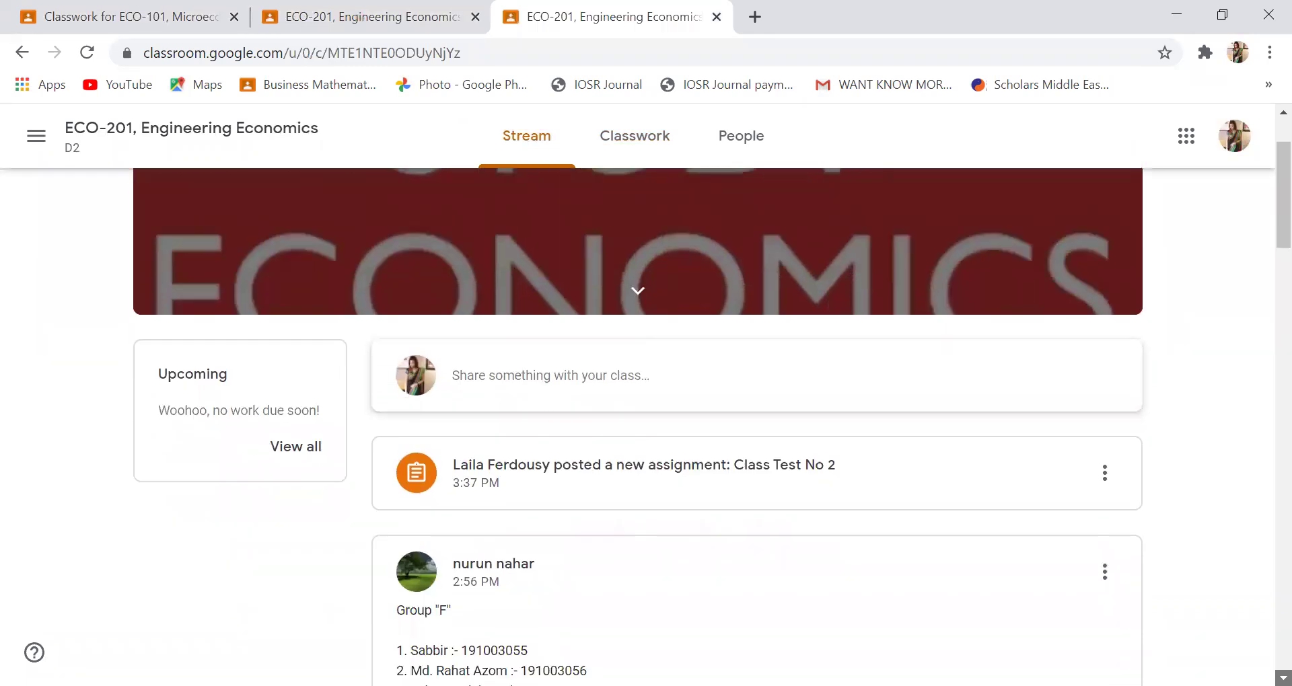
{"action": "left_click", "coordinate": [807, 442]}
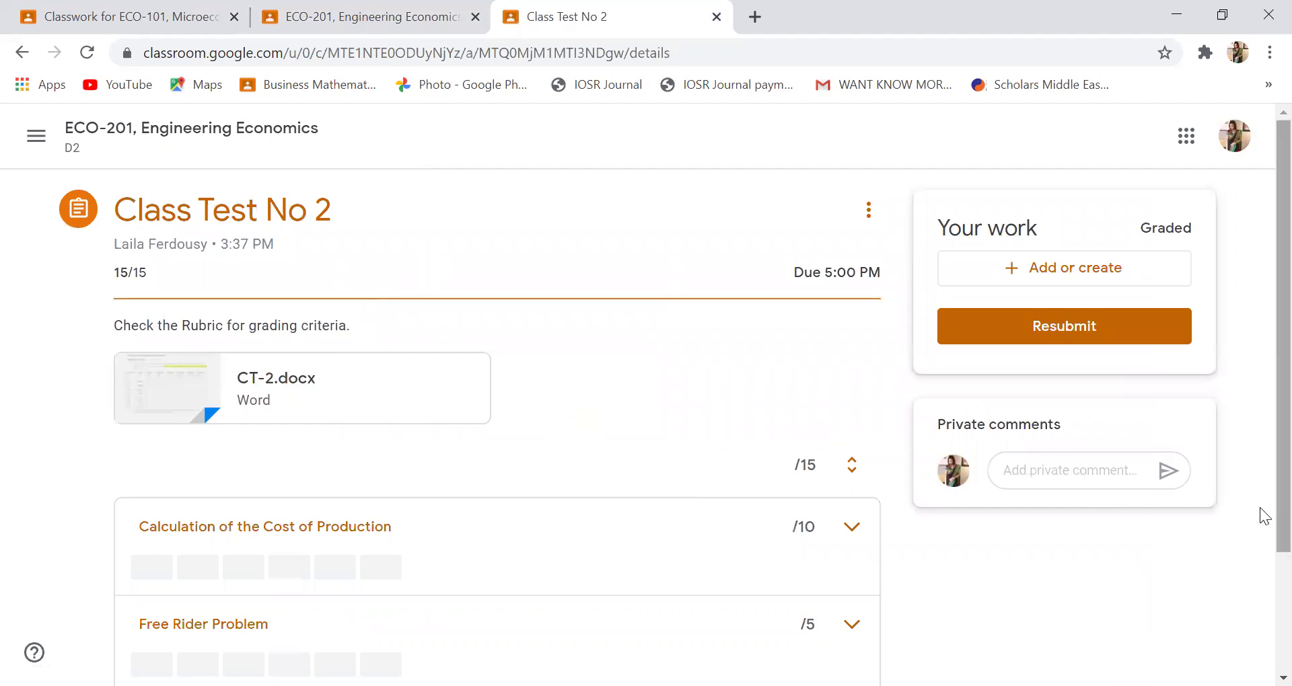
View the attached question file CT-2.docx through its last question and return to the assignment details.
{"action": "left_click", "coordinate": [153, 389]}
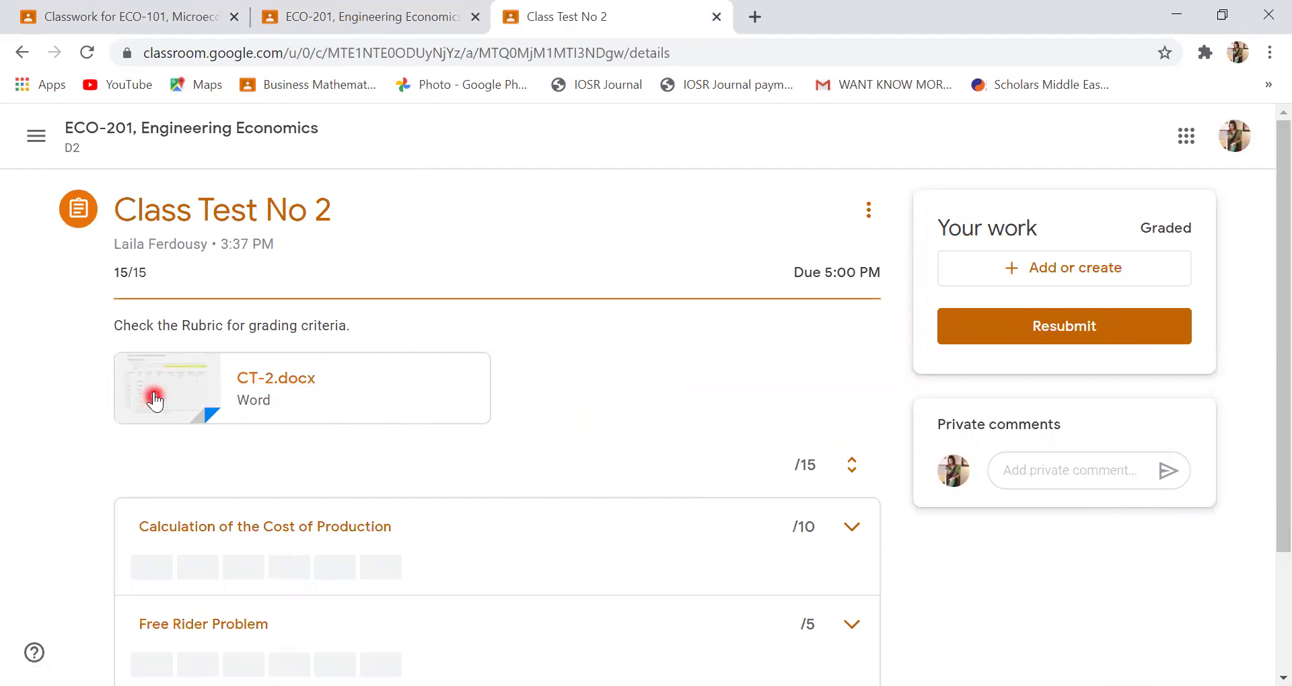
{"action": "left_click", "coordinate": [196, 394]}
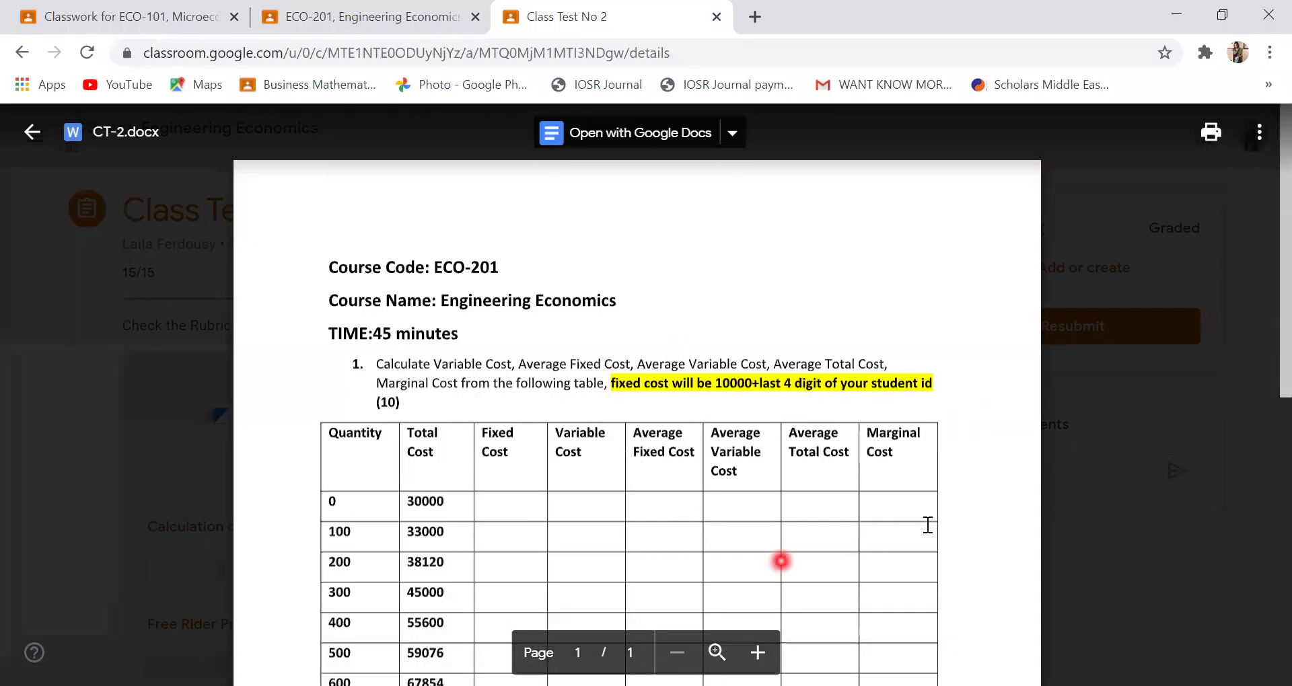
{"action": "scroll", "coordinate": [1264, 650], "scroll_direction": "down", "scroll_amount": 5}
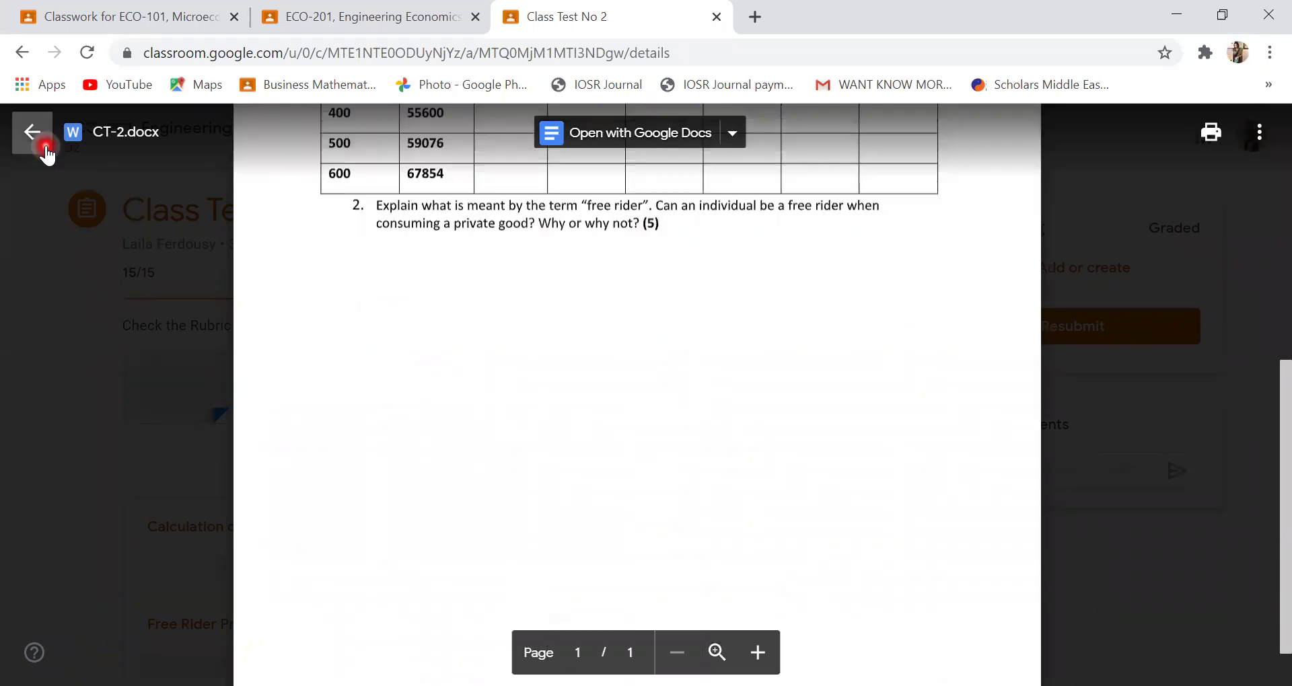
{"action": "left_click", "coordinate": [32, 132]}
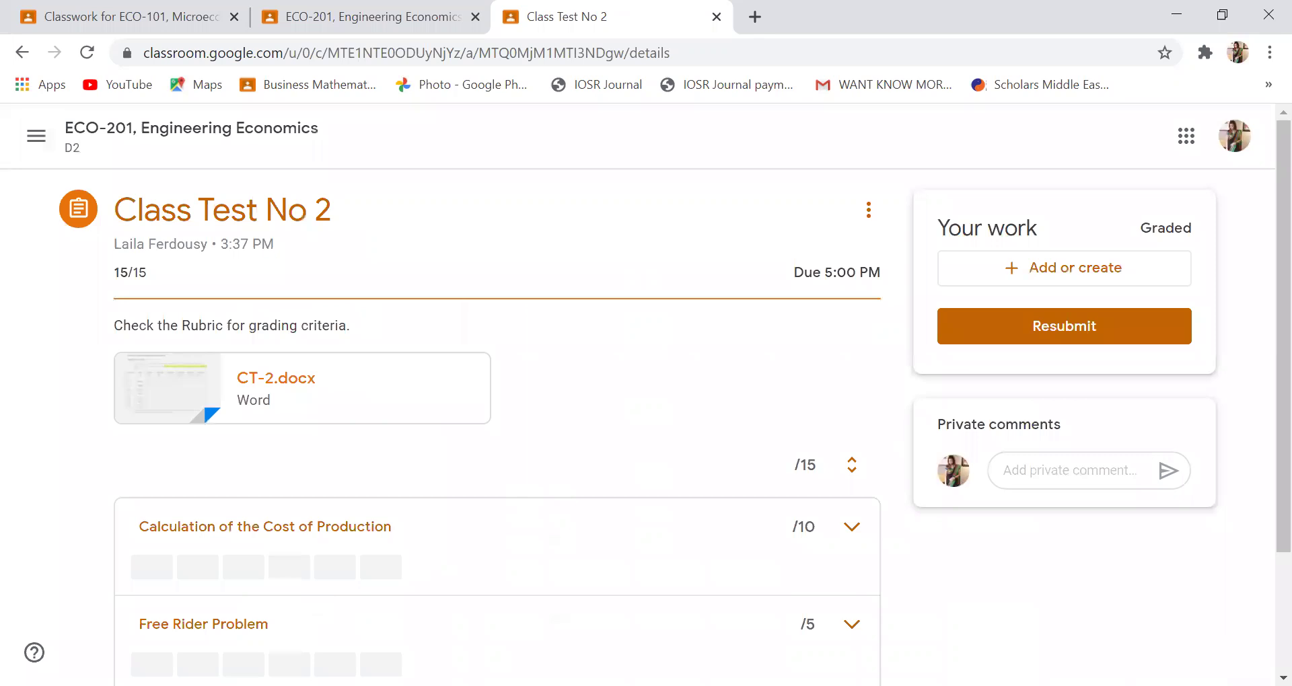
Expand the Calculation of the Cost of Production and Free Rider Problem rubric criteria and review their level descriptions.
{"action": "scroll", "coordinate": [325, 389], "scroll_direction": "down", "scroll_amount": 3}
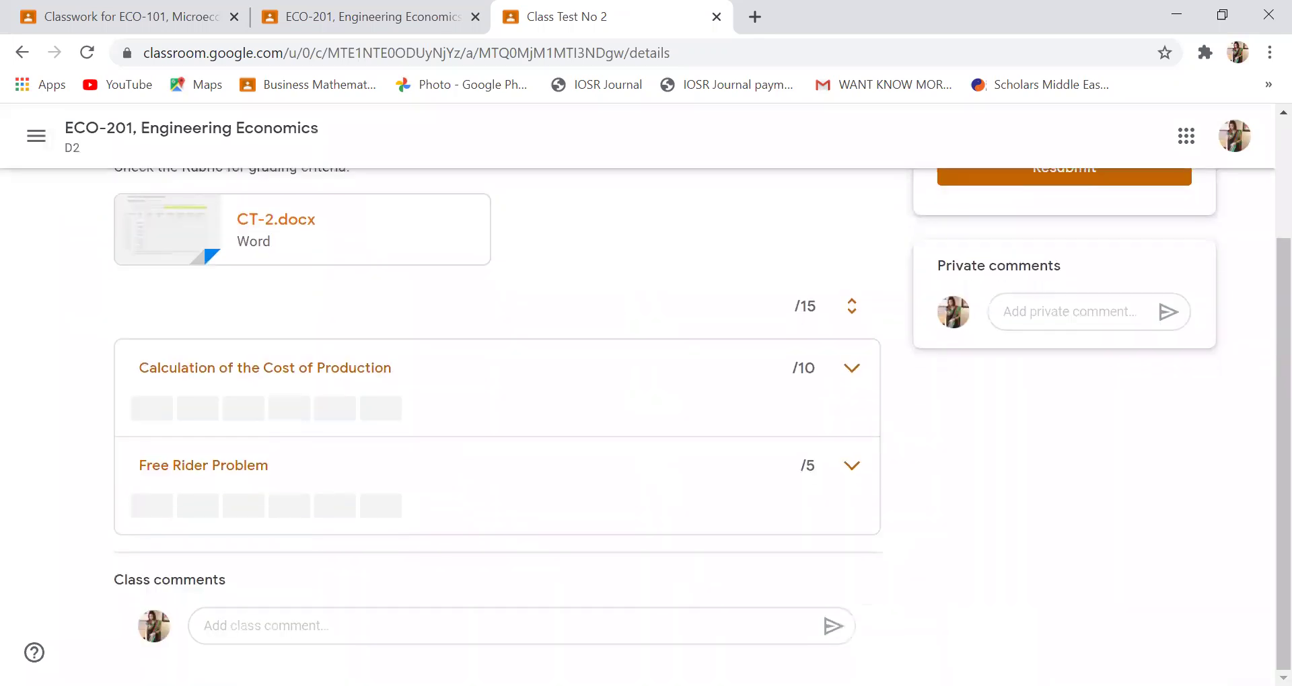
{"action": "left_click", "coordinate": [249, 385]}
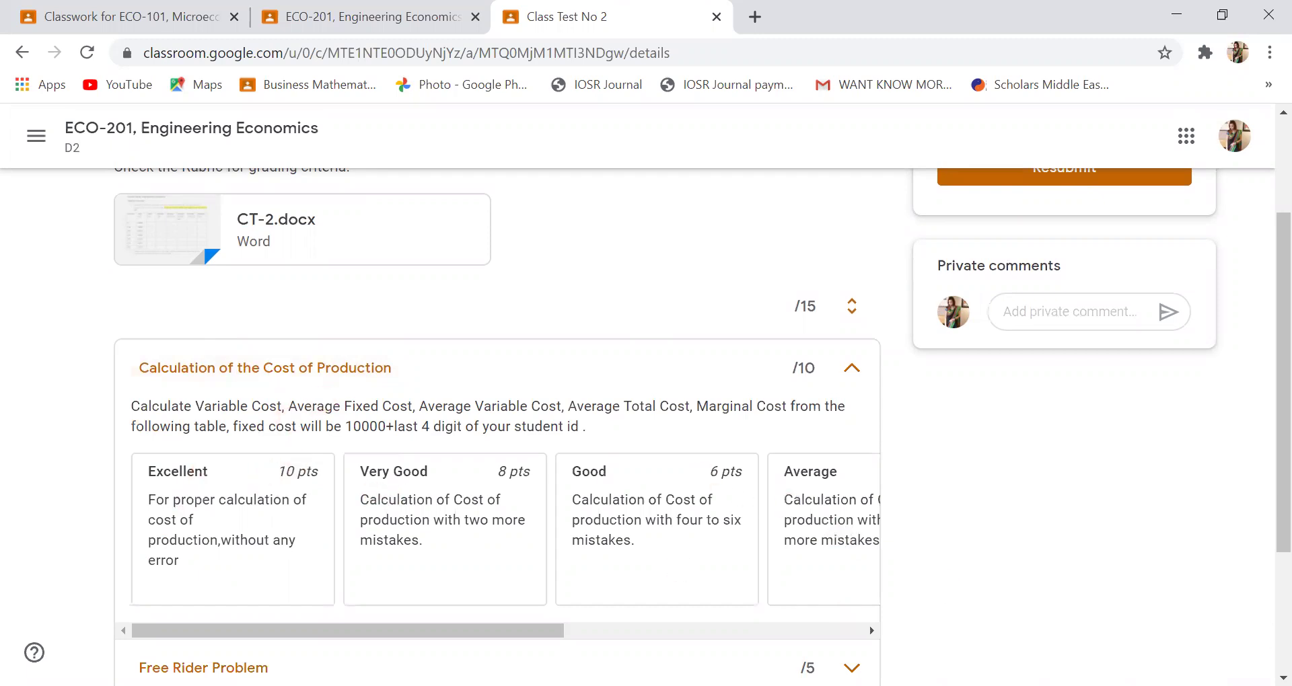
{"action": "scroll", "coordinate": [1282, 675], "scroll_direction": "down", "scroll_amount": 3}
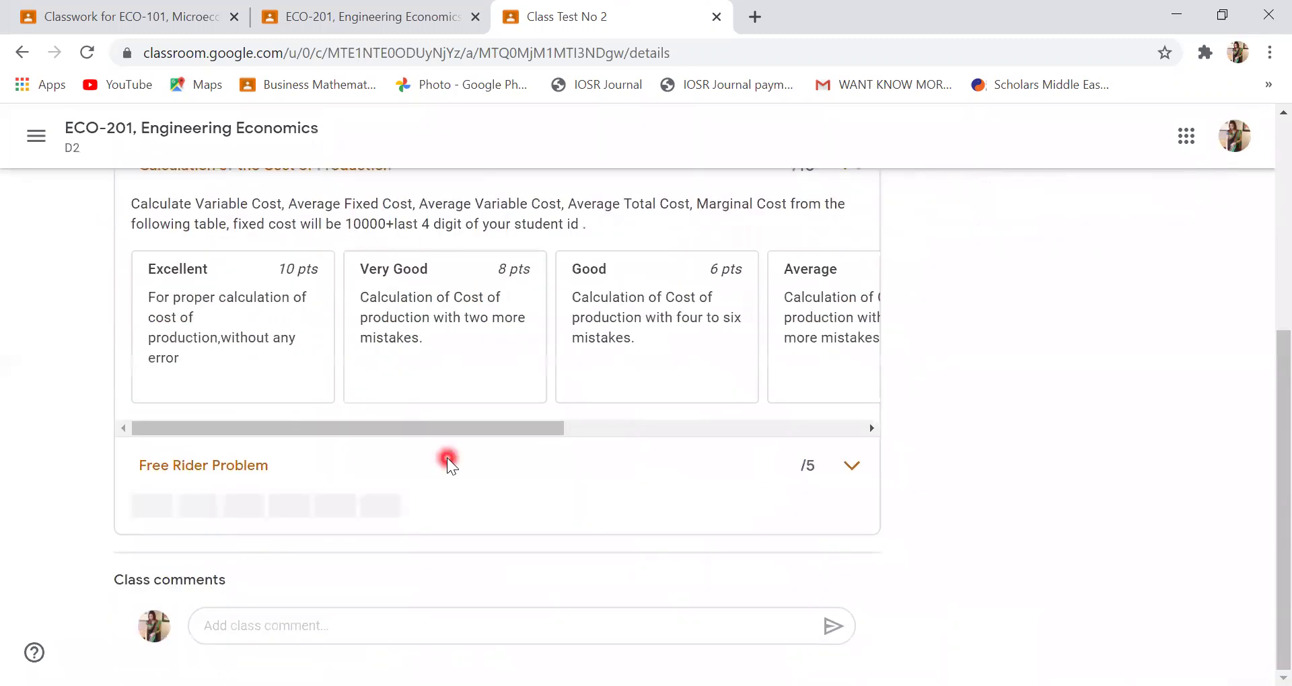
{"action": "left_click", "coordinate": [156, 470]}
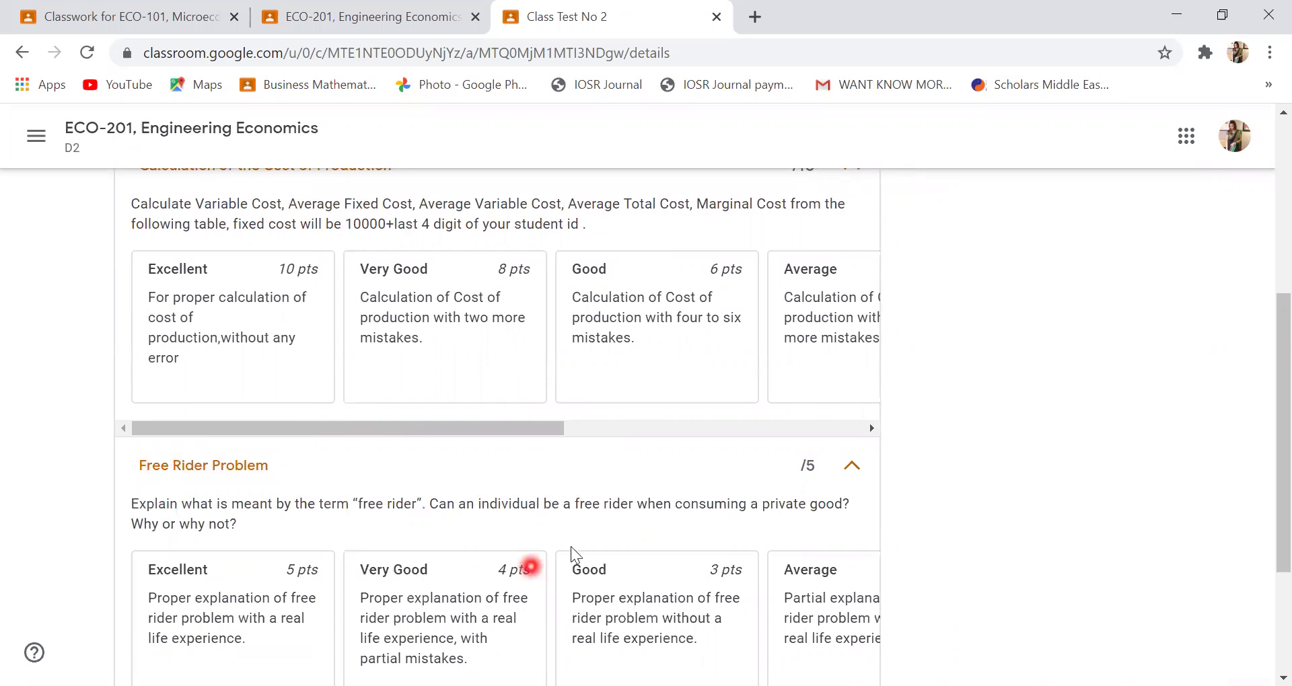
{"action": "scroll", "coordinate": [1264, 249], "scroll_direction": "up", "scroll_amount": 5}
{"action": "left_click", "coordinate": [655, 326]}
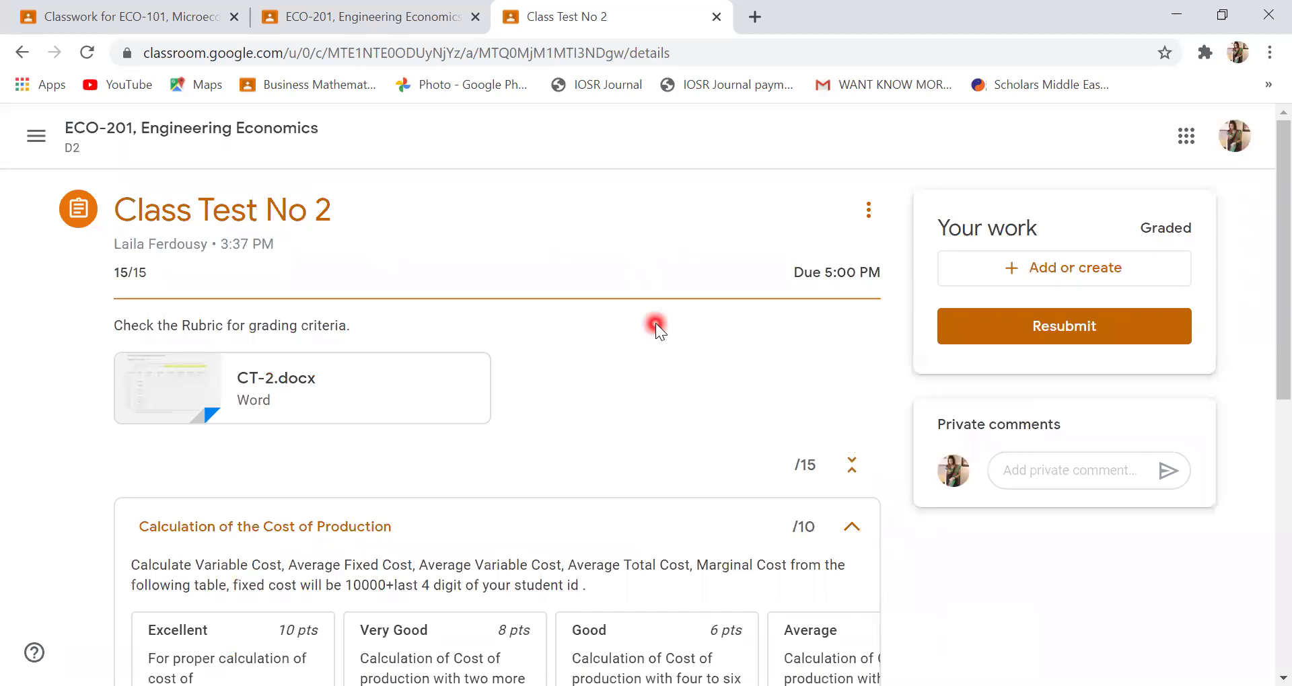